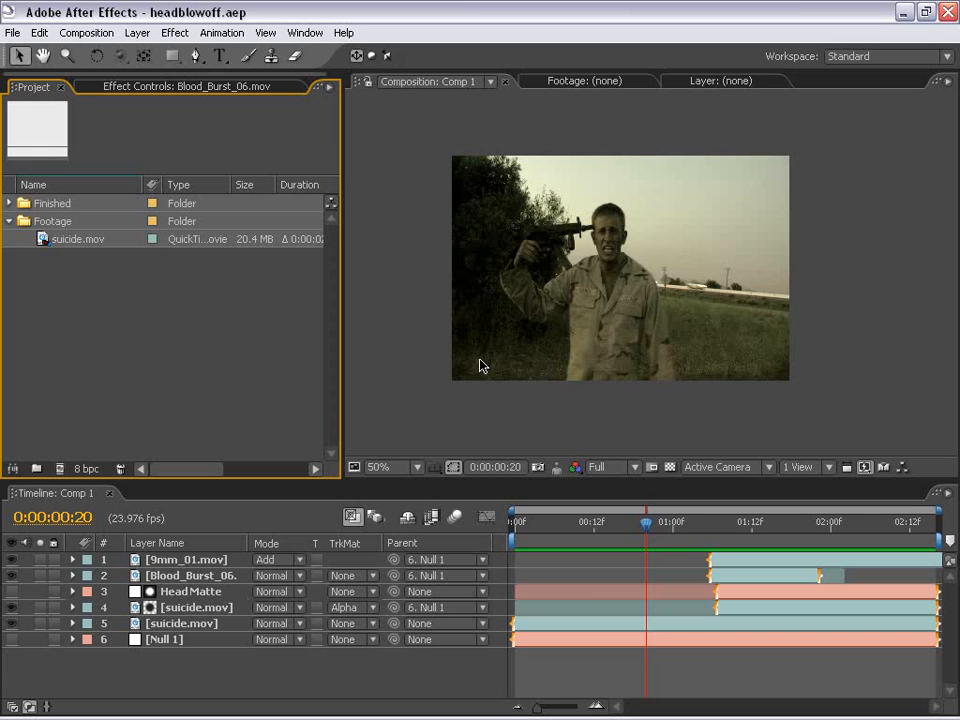
# Preview the finished Comp 1 composition at full-panel size and 100% zoom.
pyautogui.press('`')
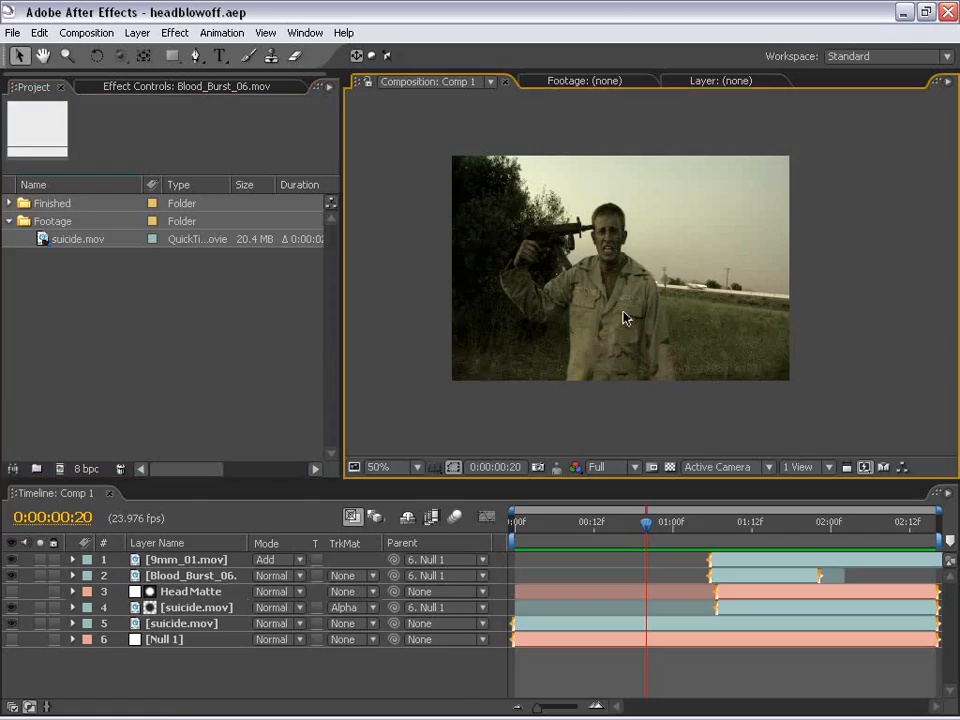
pyautogui.scroll(1, 623, 313)
pyautogui.press('KP_0')
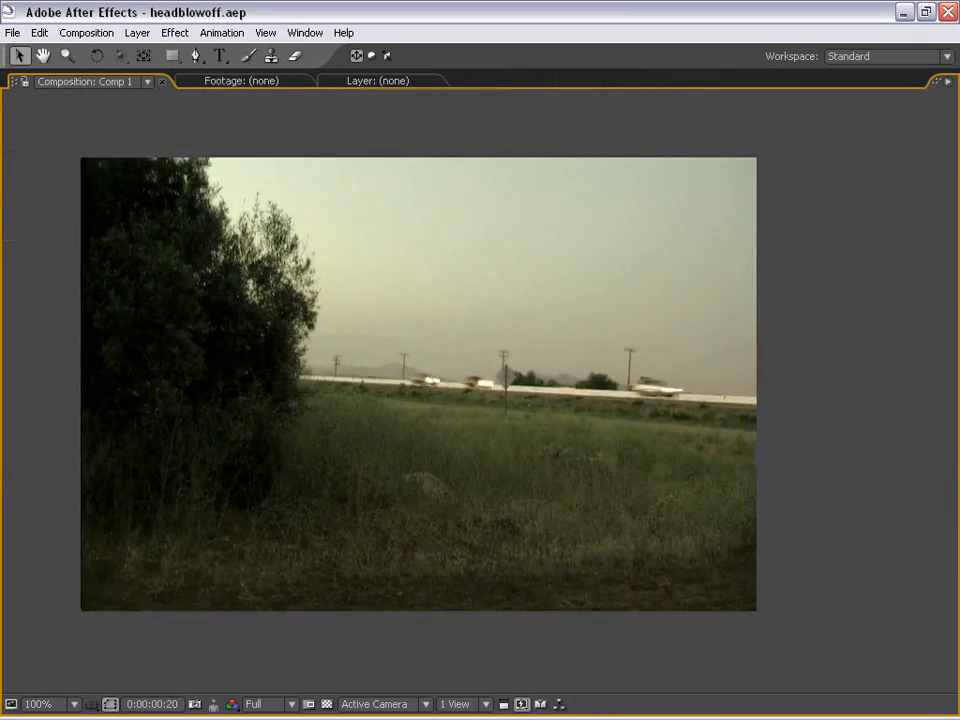
pyautogui.press('`')
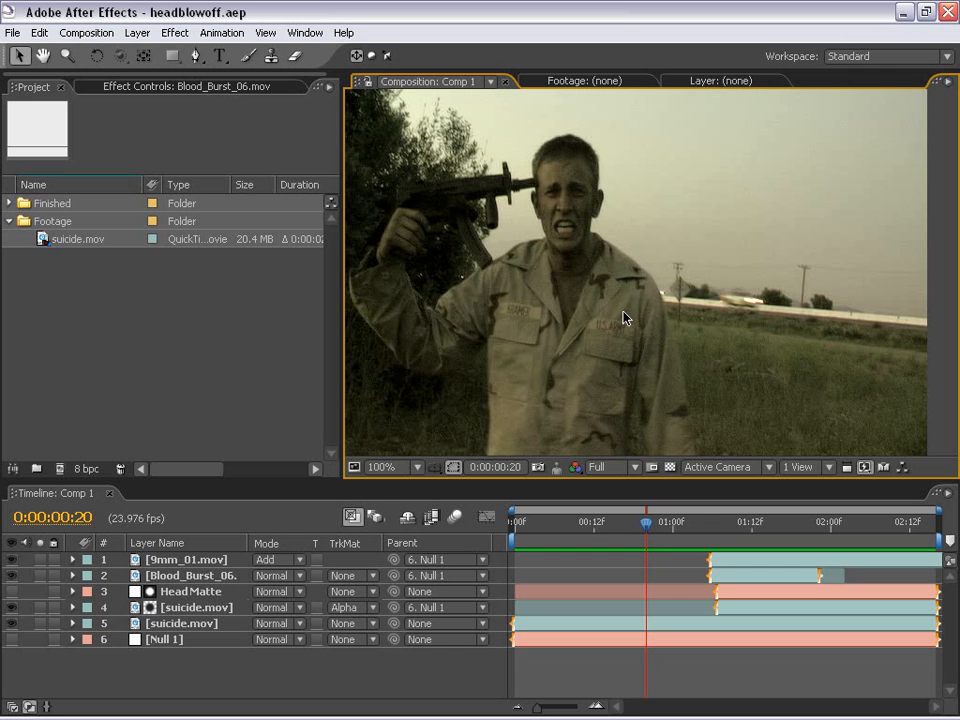
# Play the source clip suicide.mov in its own footage window, then close it.
pyautogui.doubleClick(42, 239)
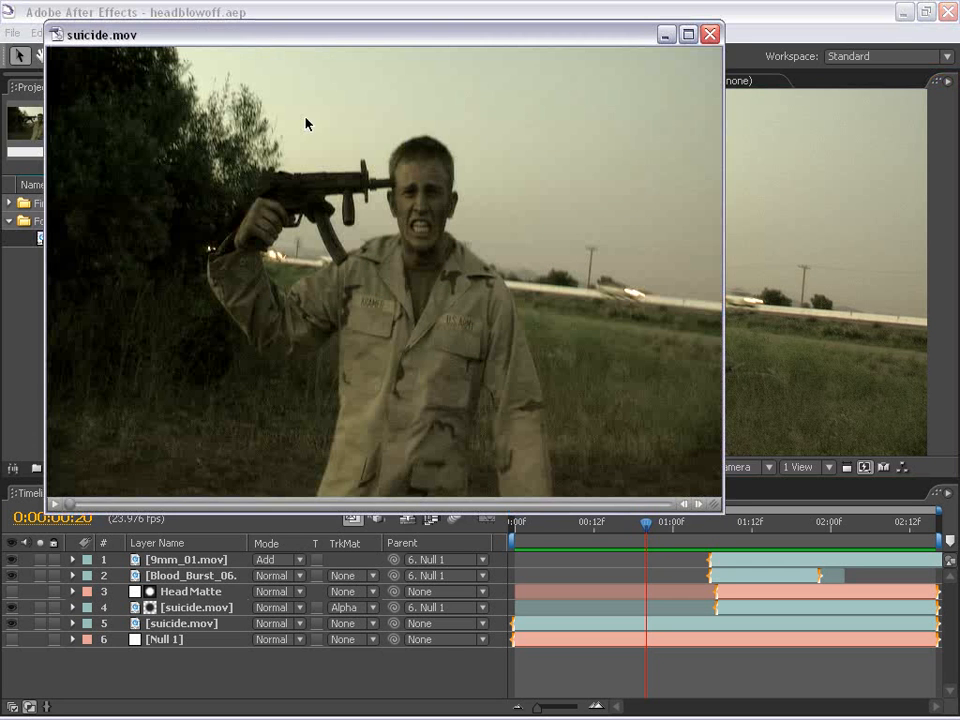
pyautogui.moveTo(443, 38); pyautogui.dragTo(459, 61)
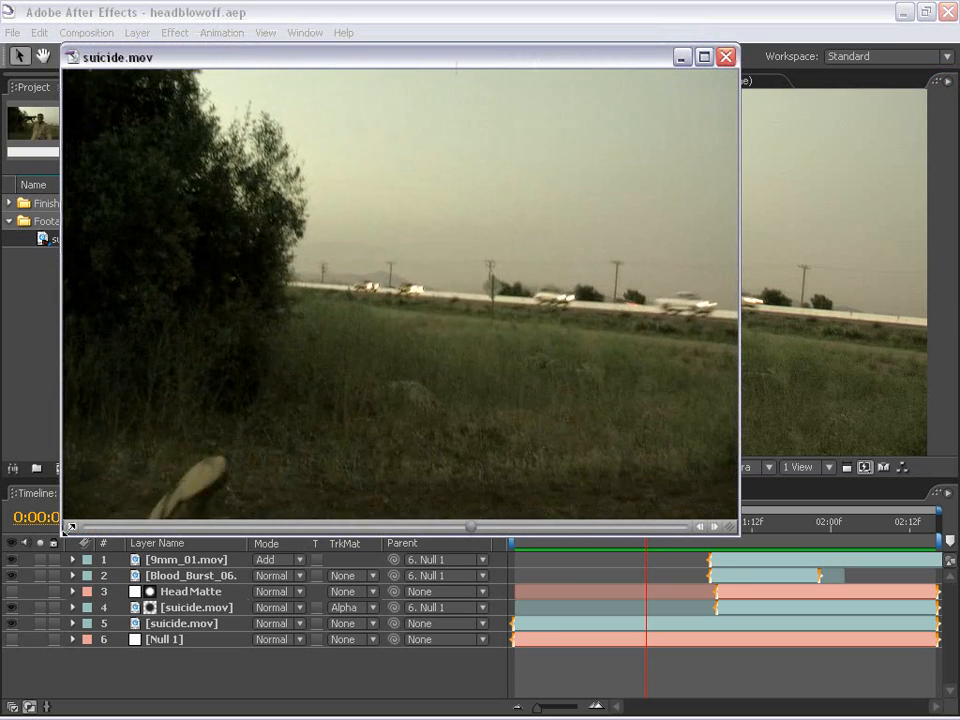
pyautogui.click(72, 526)
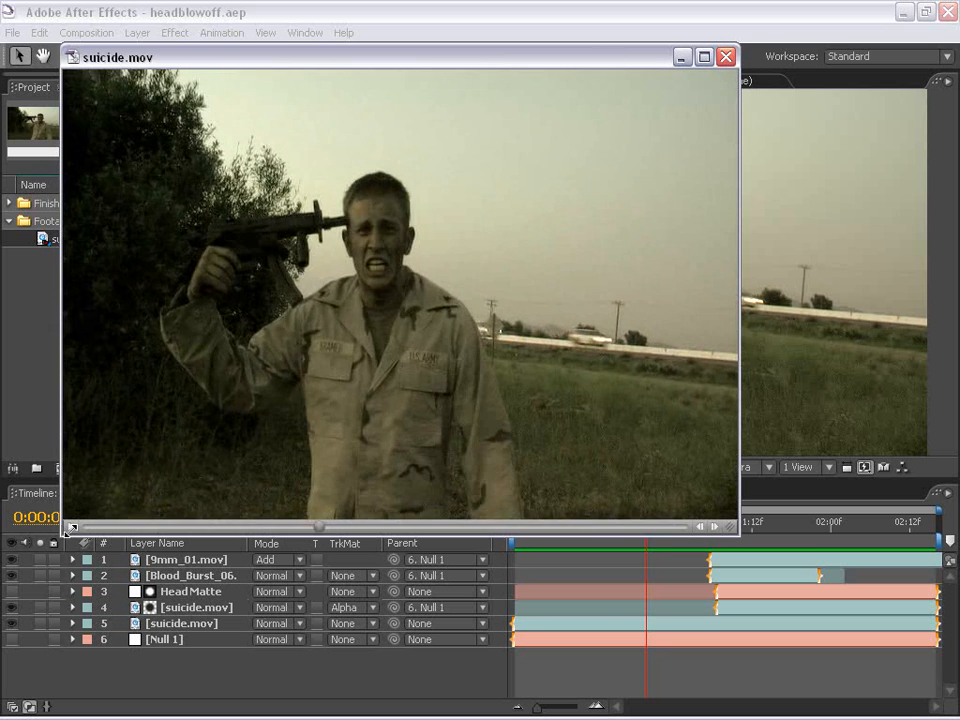
pyautogui.click(726, 56)
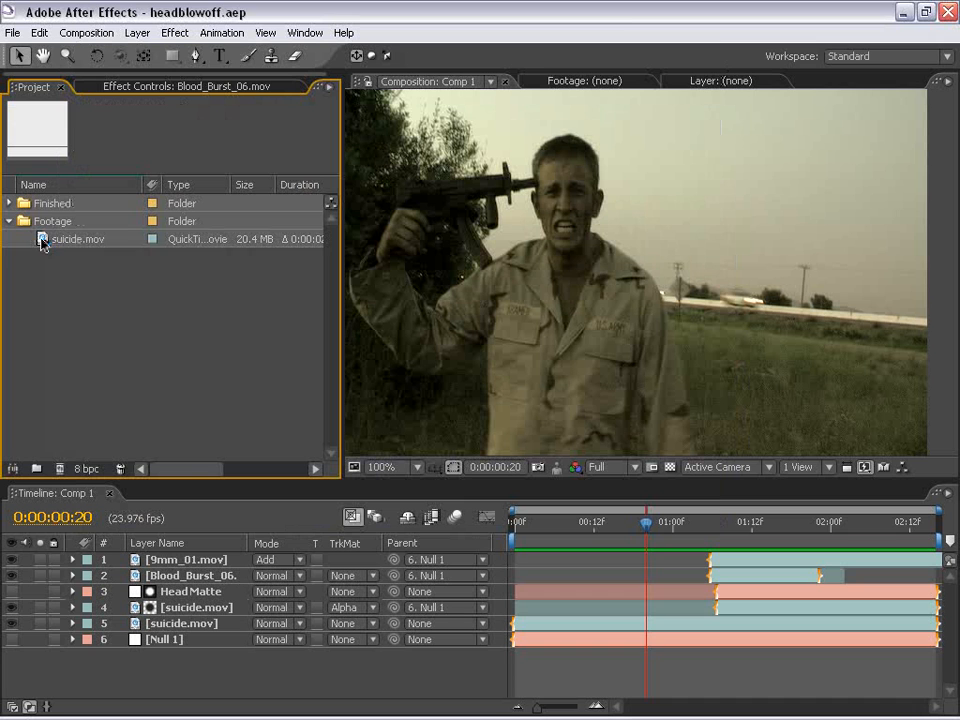
# Create a new composition from the suicide.mov footage and scrub through it, returning to the first frame.
pyautogui.moveTo(42, 243); pyautogui.dragTo(59, 468)
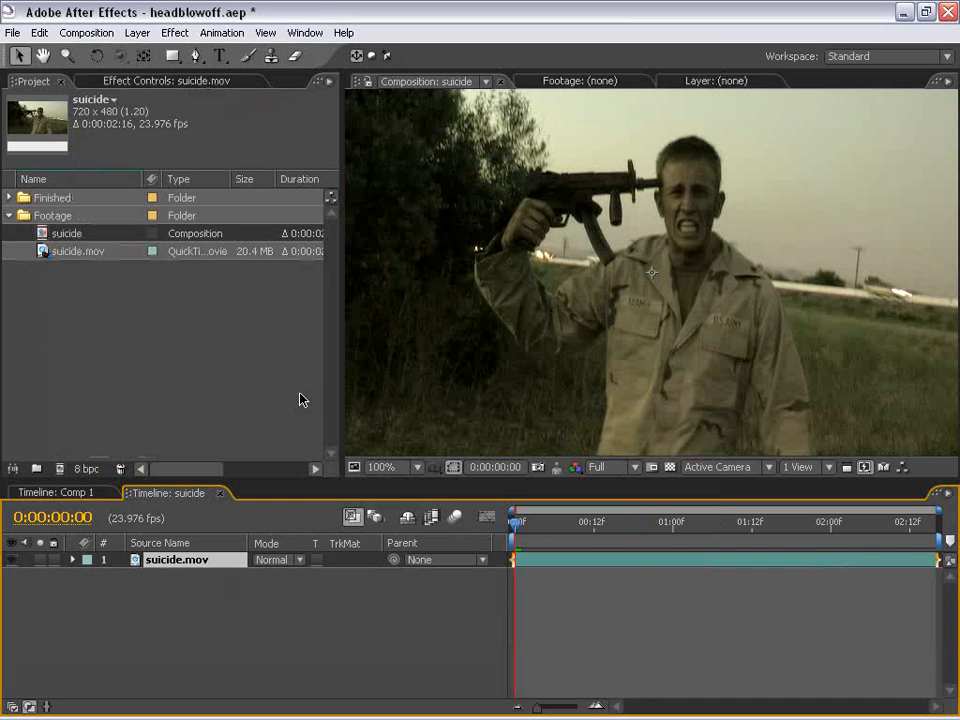
pyautogui.scroll(-1, 499, 296)
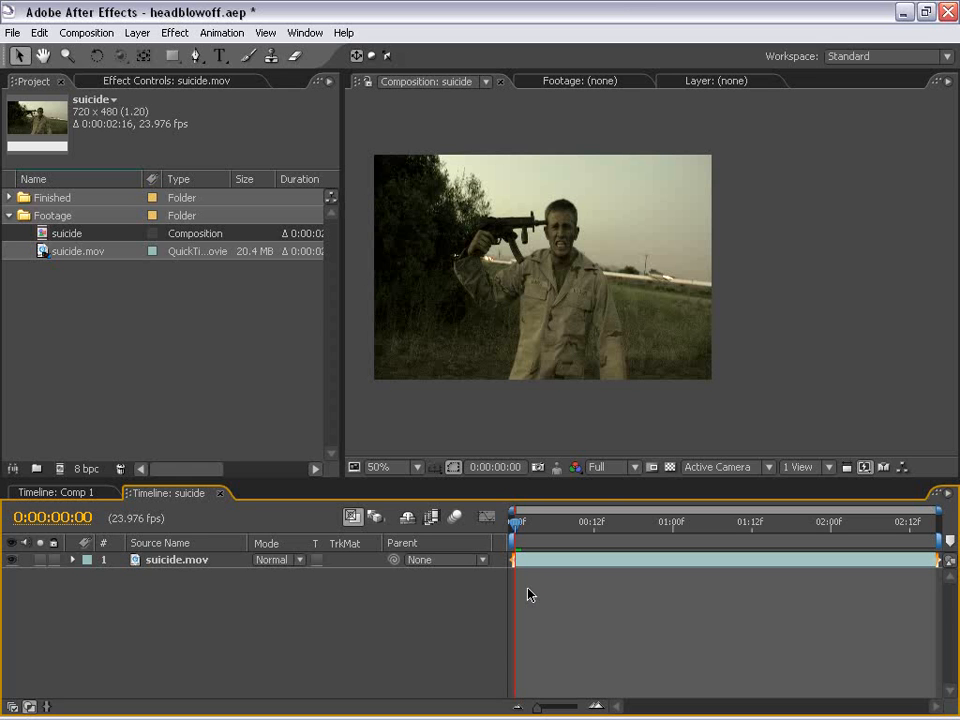
pyautogui.moveTo(545, 522); pyautogui.dragTo(611, 603)
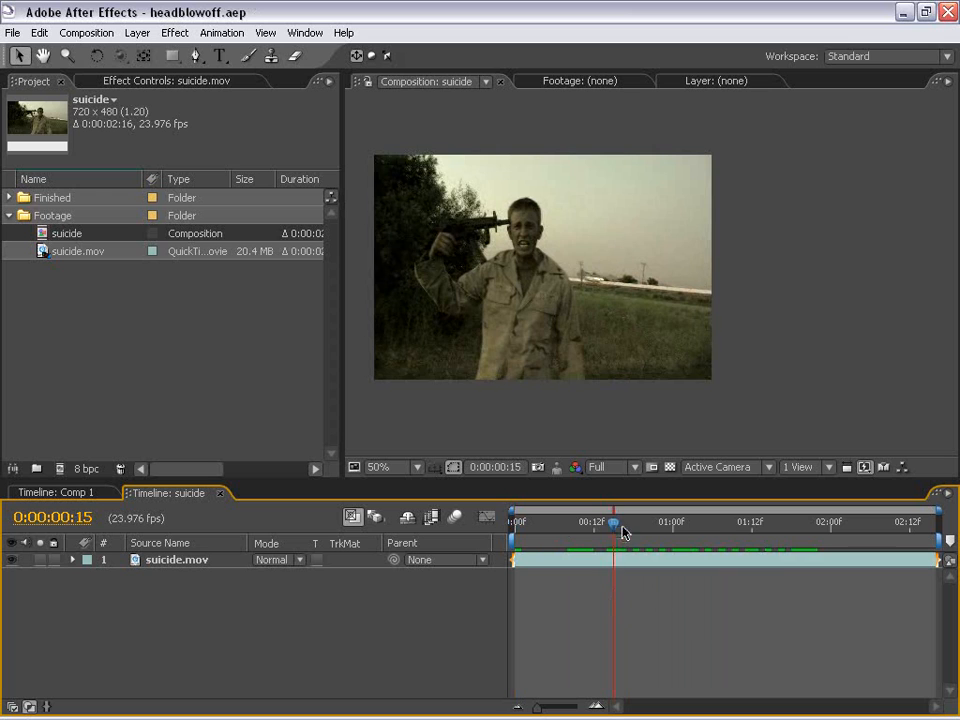
pyautogui.press('Home')
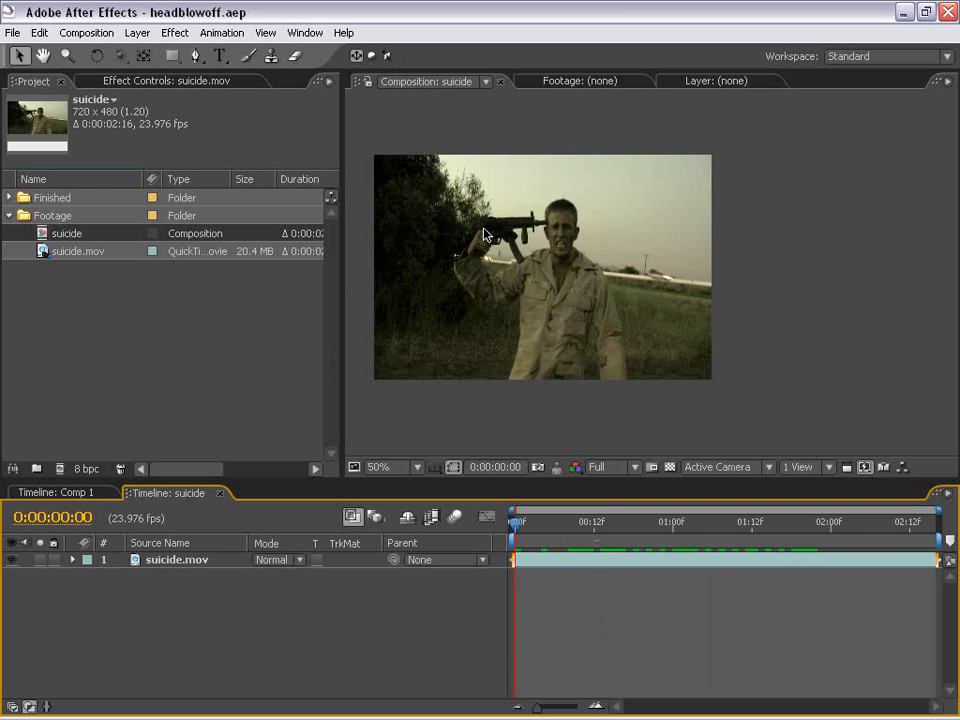
pyautogui.moveTo(439, 338); pyautogui.dragTo(472, 347)
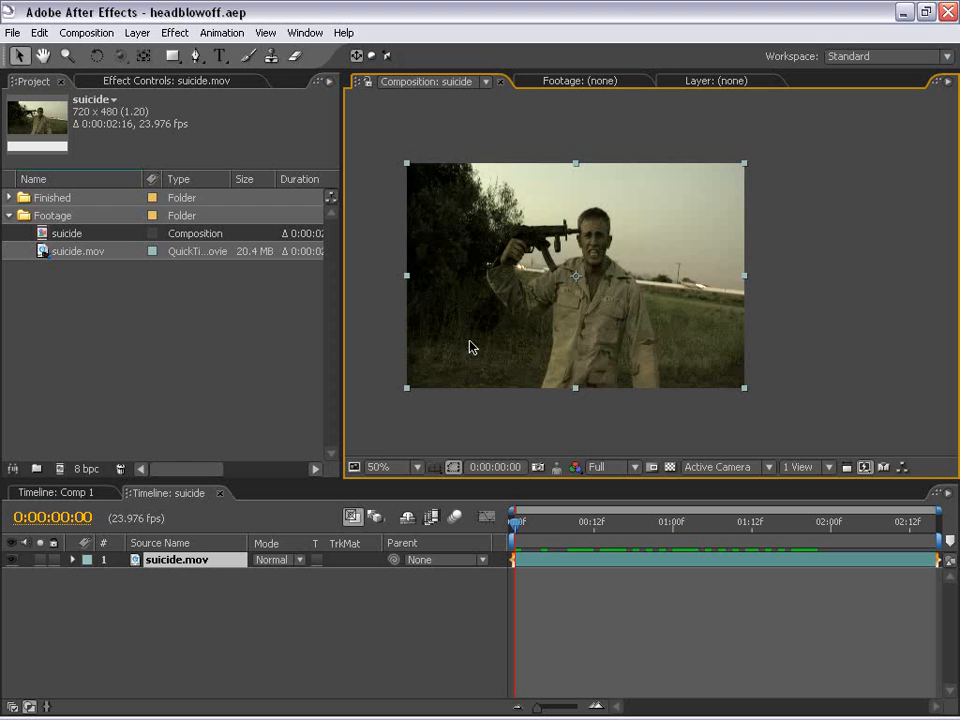
# Switch the workspace to Motion Tracking.
pyautogui.press('`')
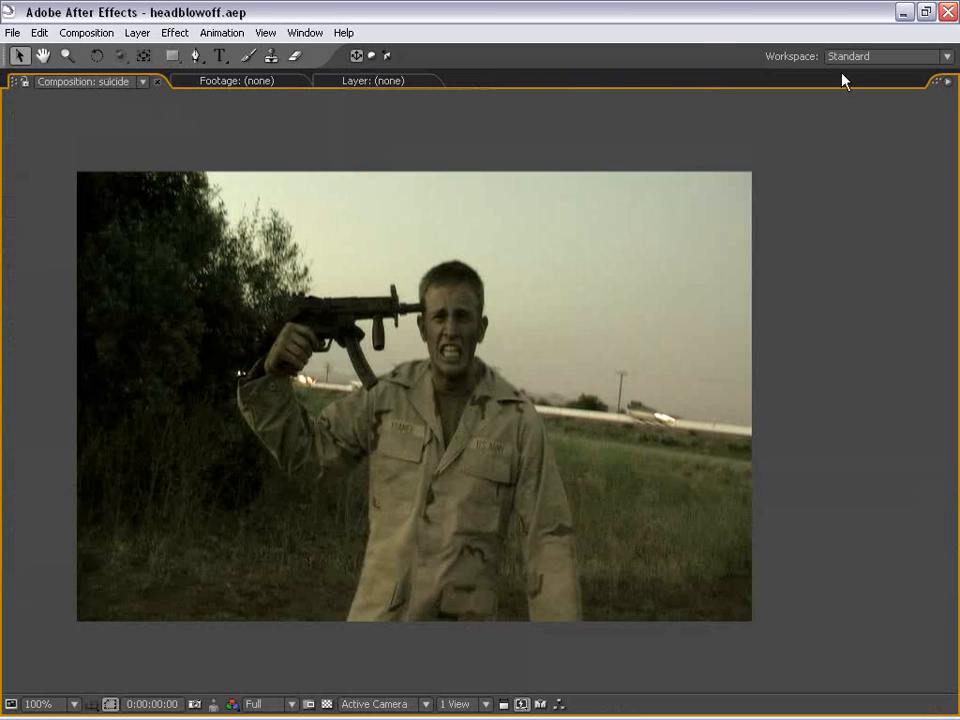
pyautogui.click(856, 57)
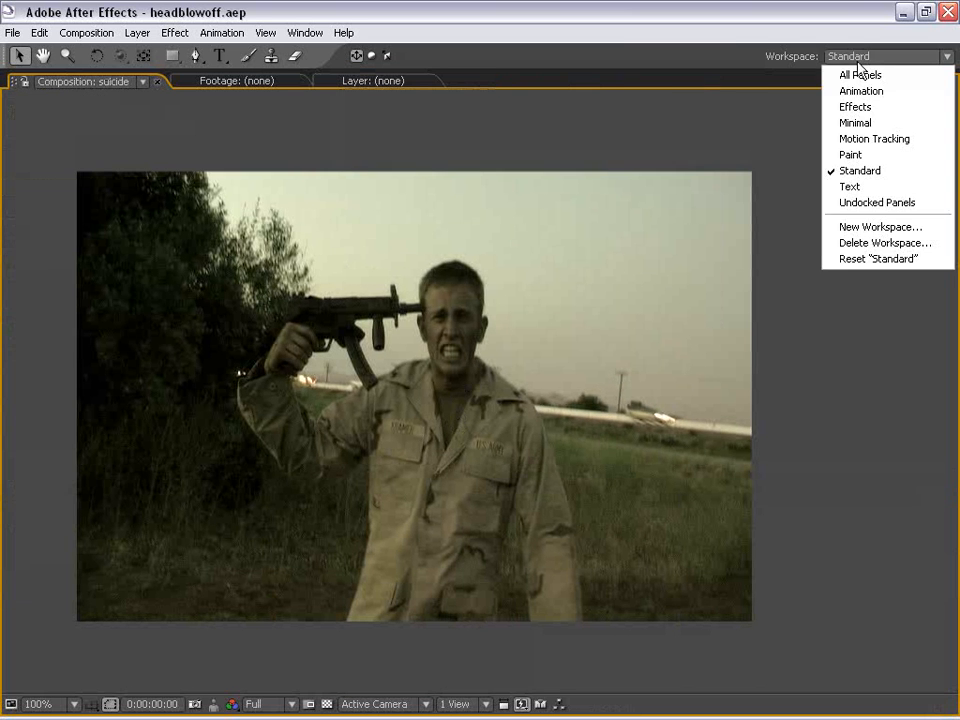
pyautogui.click(868, 139)
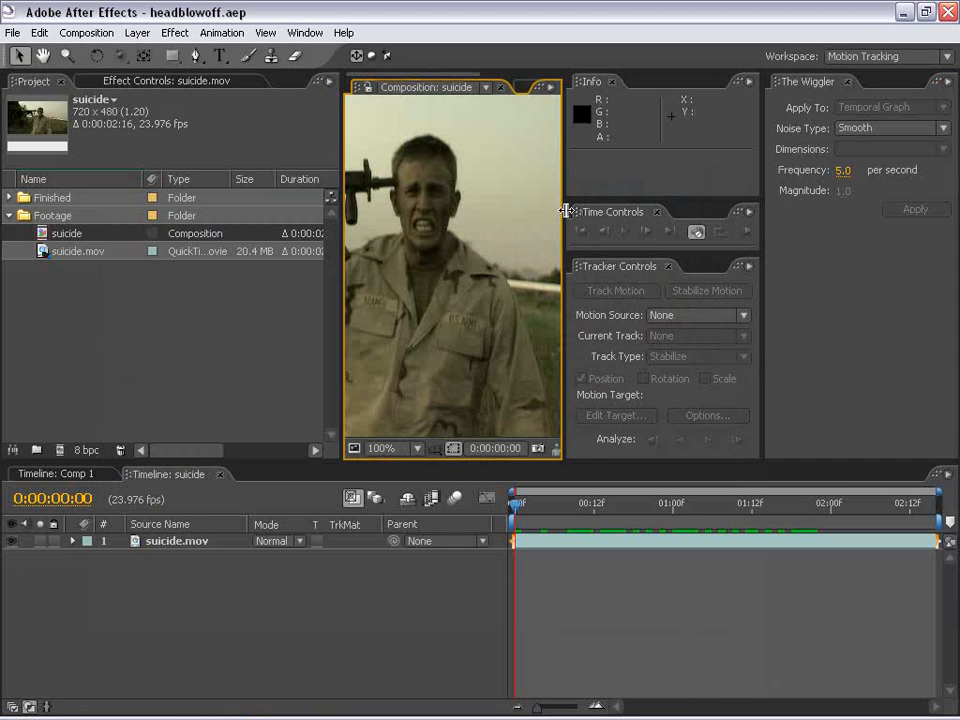
pyautogui.moveTo(565, 210); pyautogui.dragTo(681, 206)
# Set up a motion track on the suicide.mov layer with rotation tracking enabled alongside position.
pyautogui.click(521, 214)
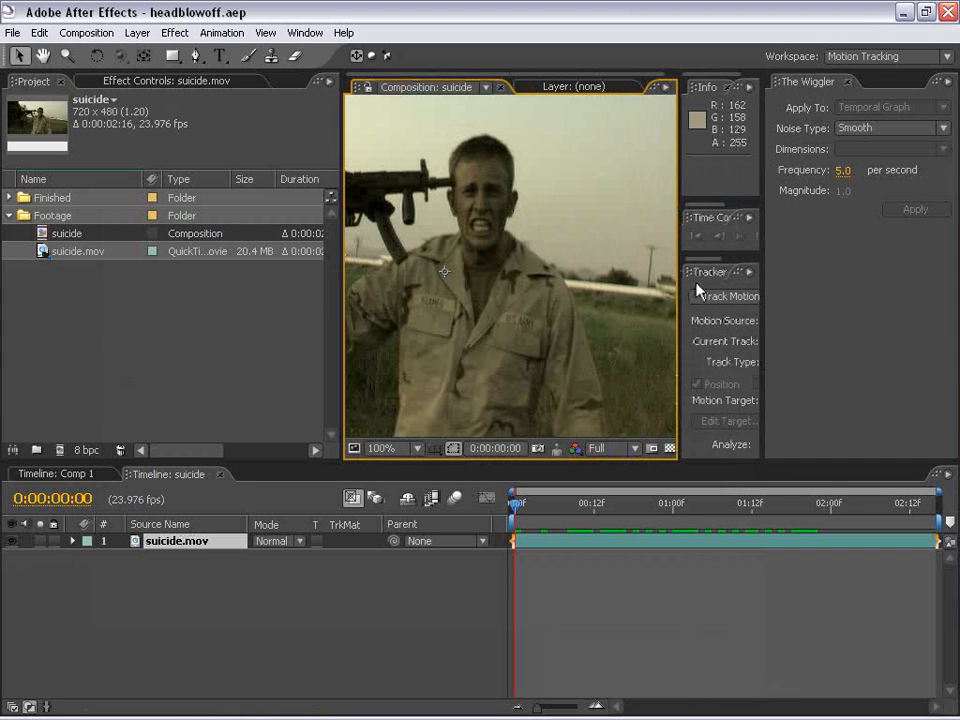
pyautogui.moveTo(680, 274); pyautogui.dragTo(524, 280)
pyautogui.click(577, 292)
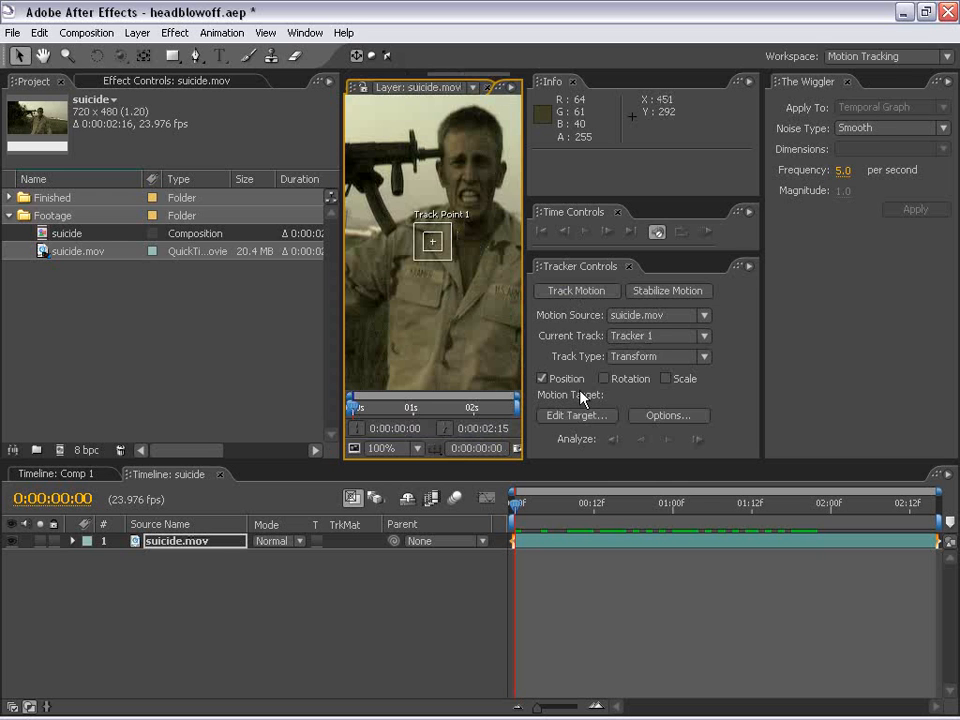
pyautogui.click(603, 379)
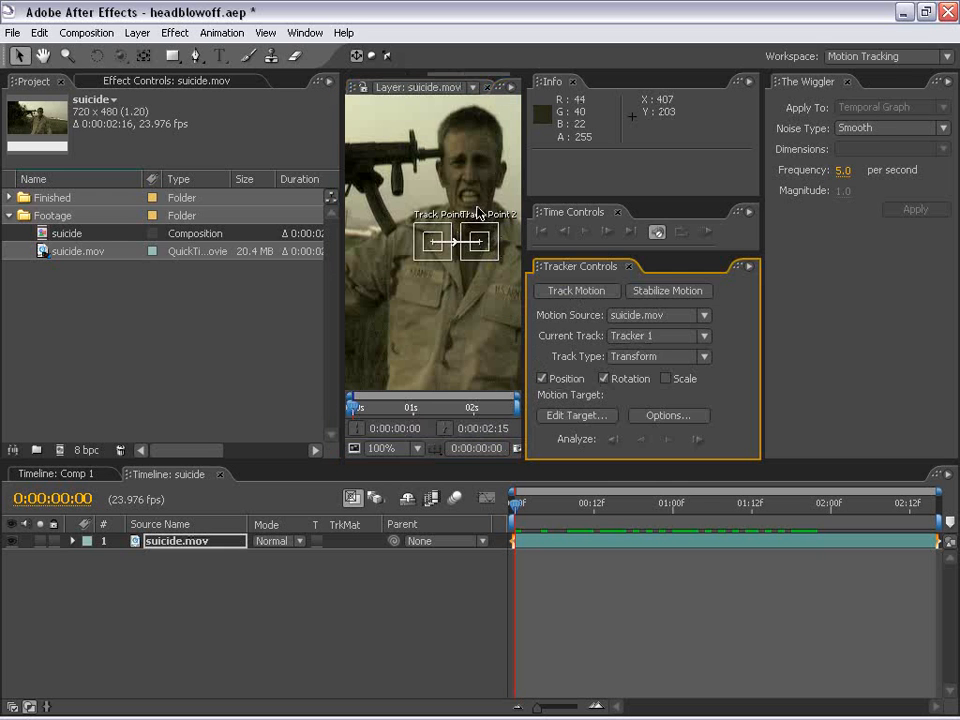
# Play the suicide.mov layer at full-panel size to look for background features that stay trackable.
pyautogui.press('`')
pyautogui.moveTo(576, 278)
pyautogui.mouseDown()
pyautogui.moveTo(516, 231)
pyautogui.moveTo(576, 288)
pyautogui.mouseUp()
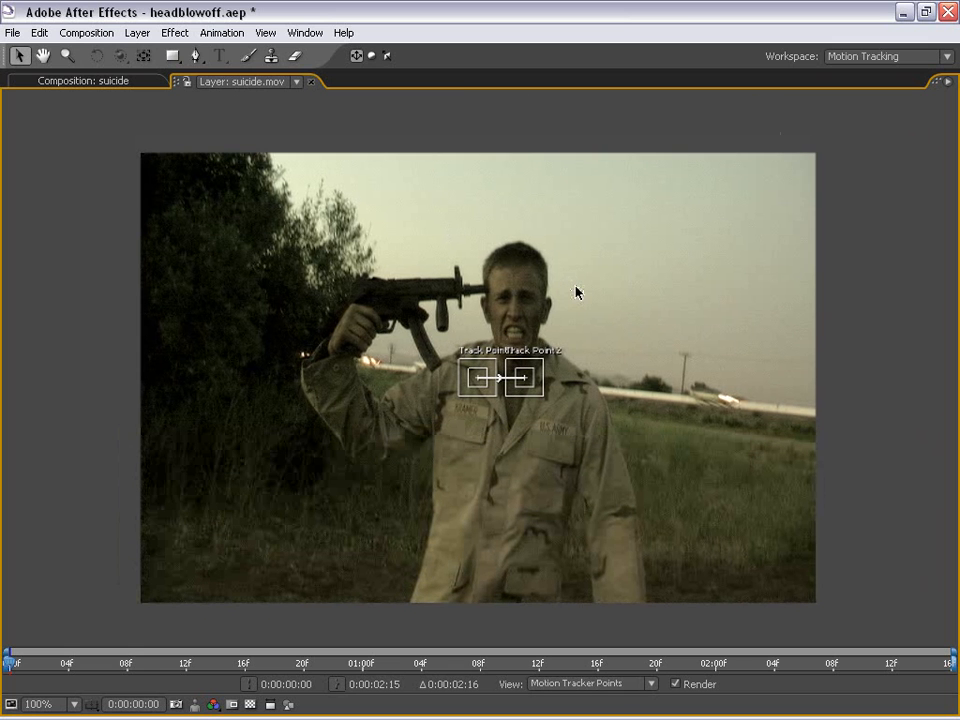
pyautogui.moveTo(528, 365); pyautogui.dragTo(494, 355)
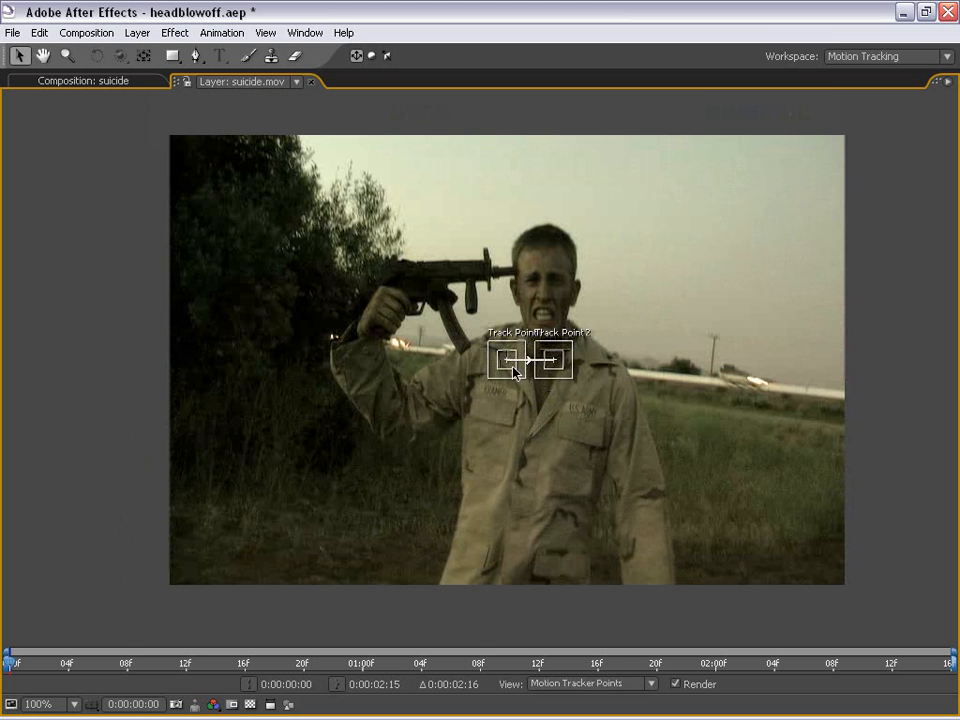
pyautogui.press('space')
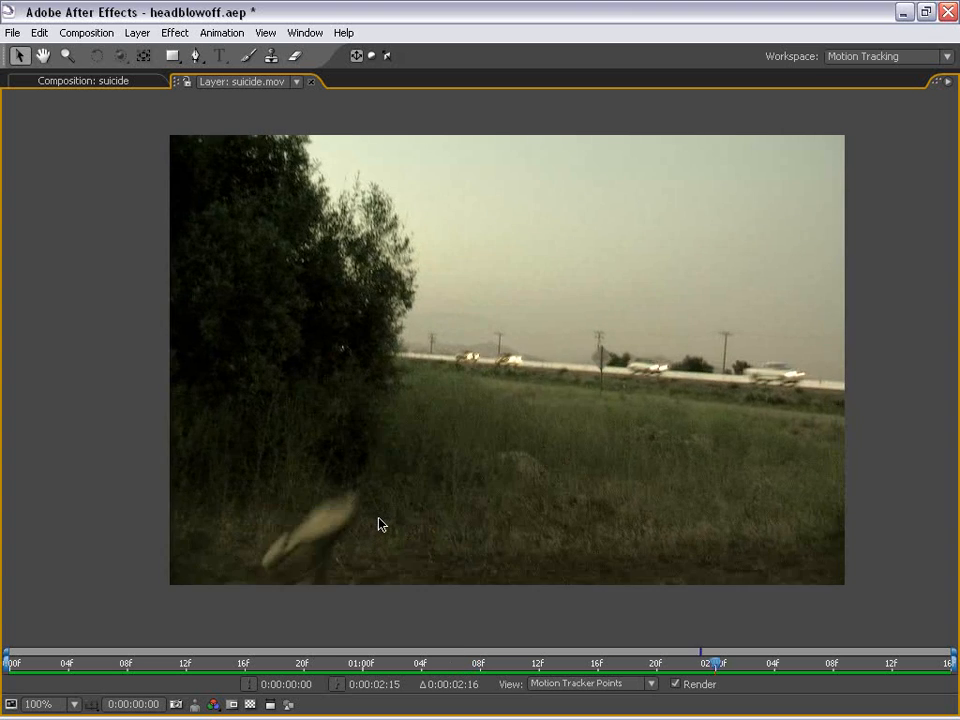
pyautogui.press('space')
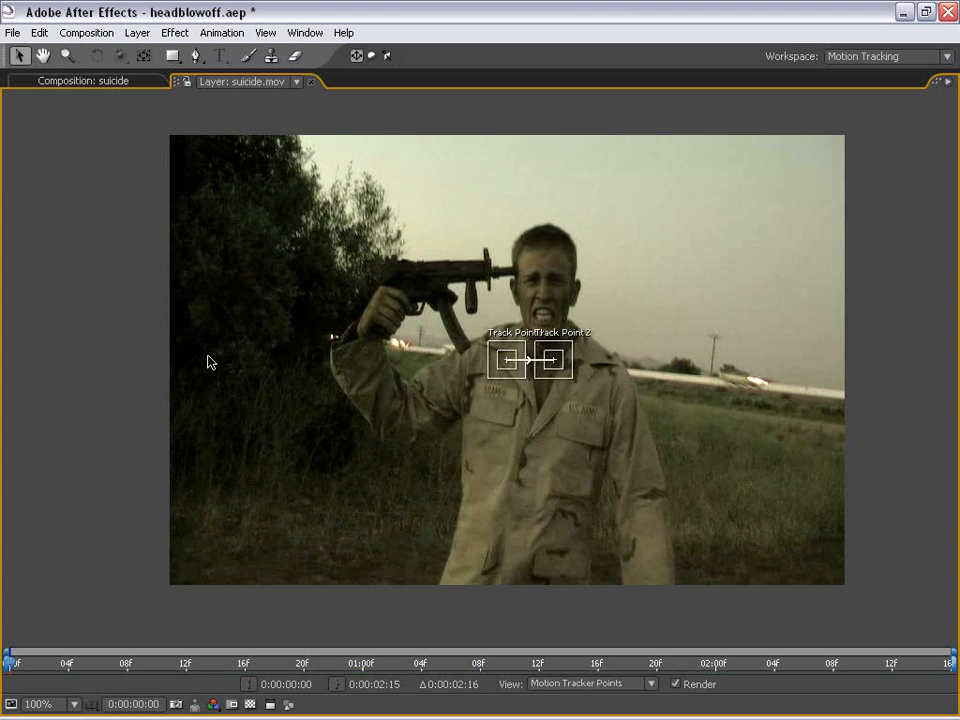
# Place Track Point 1 on the dark tree foliage near the left edge of the footage.
pyautogui.moveTo(507, 360); pyautogui.dragTo(220, 364)
pyautogui.scroll(1, 225, 382)
pyautogui.moveTo(445, 394); pyautogui.dragTo(287, 373)
pyautogui.scroll(-1, 300, 376)
pyautogui.moveTo(666, 489); pyautogui.dragTo(422, 457)
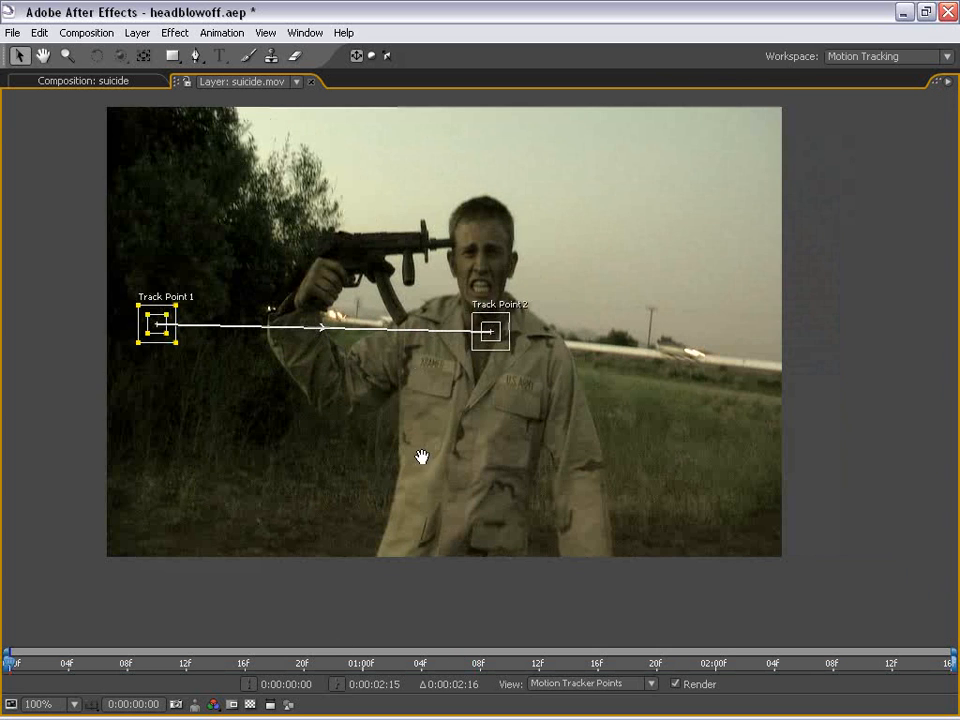
# Check the background at 0:00:01:05 and place Track Point 2 on the utility pole beside the road, aligning it at the first frame.
pyautogui.moveTo(50, 670); pyautogui.dragTo(437, 683)
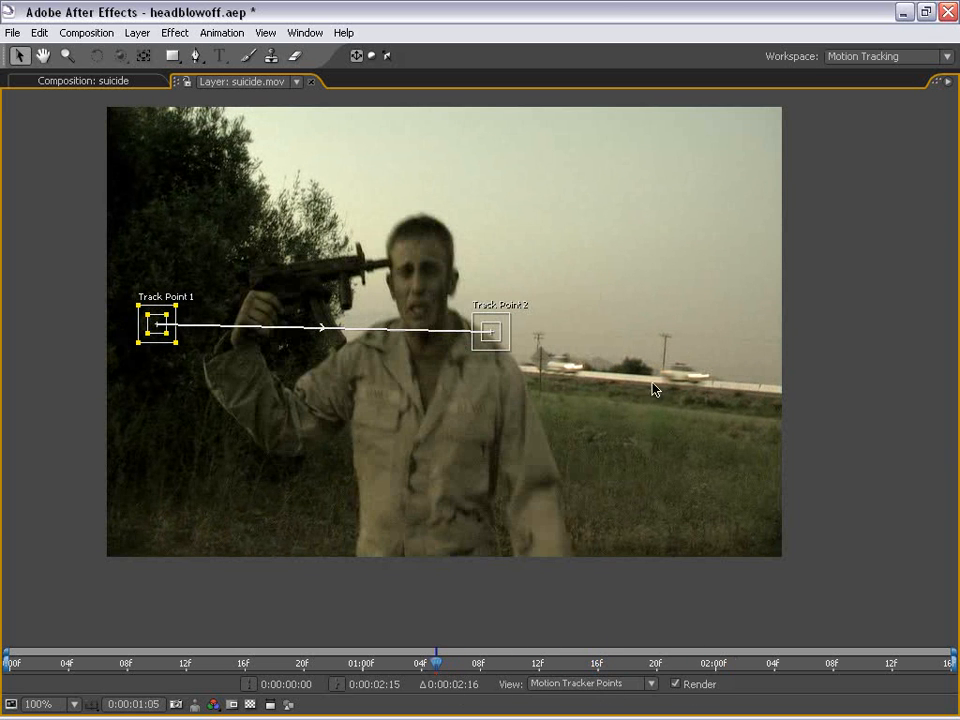
pyautogui.moveTo(493, 345); pyautogui.dragTo(585, 373)
pyautogui.scroll(1, 665, 375)
pyautogui.scroll(-1, 463, 420)
pyautogui.moveTo(373, 392); pyautogui.dragTo(548, 374)
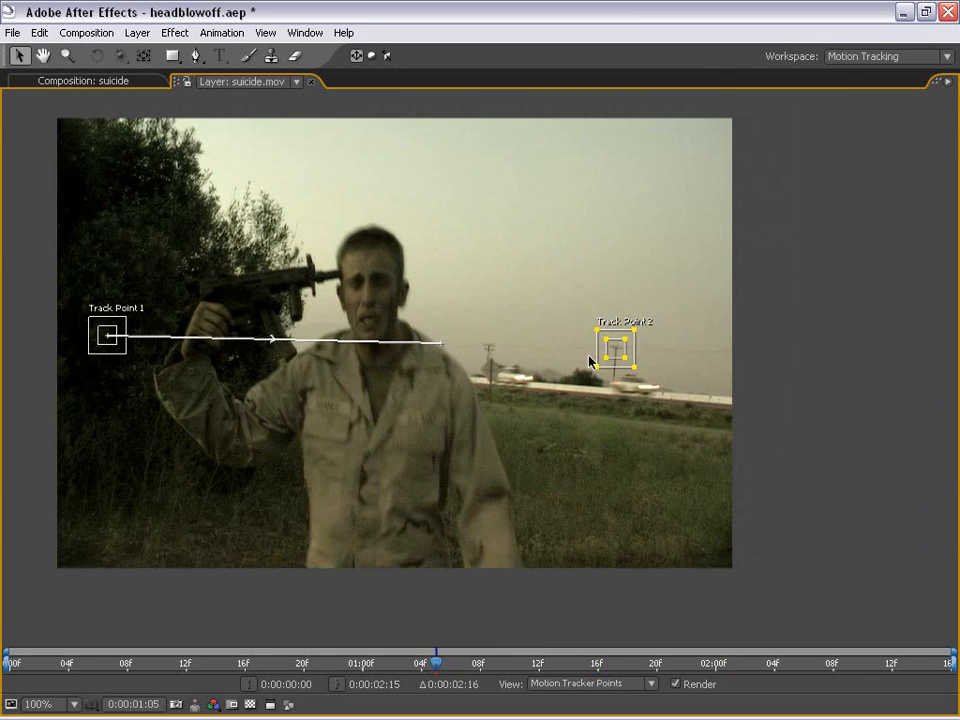
pyautogui.press('`')
pyautogui.moveTo(346, 281); pyautogui.dragTo(86, 300)
pyautogui.moveTo(662, 502); pyautogui.dragTo(437, 521)
pyautogui.press('`')
pyautogui.scroll(1, 600, 380)
pyautogui.moveTo(626, 386); pyautogui.dragTo(466, 297)
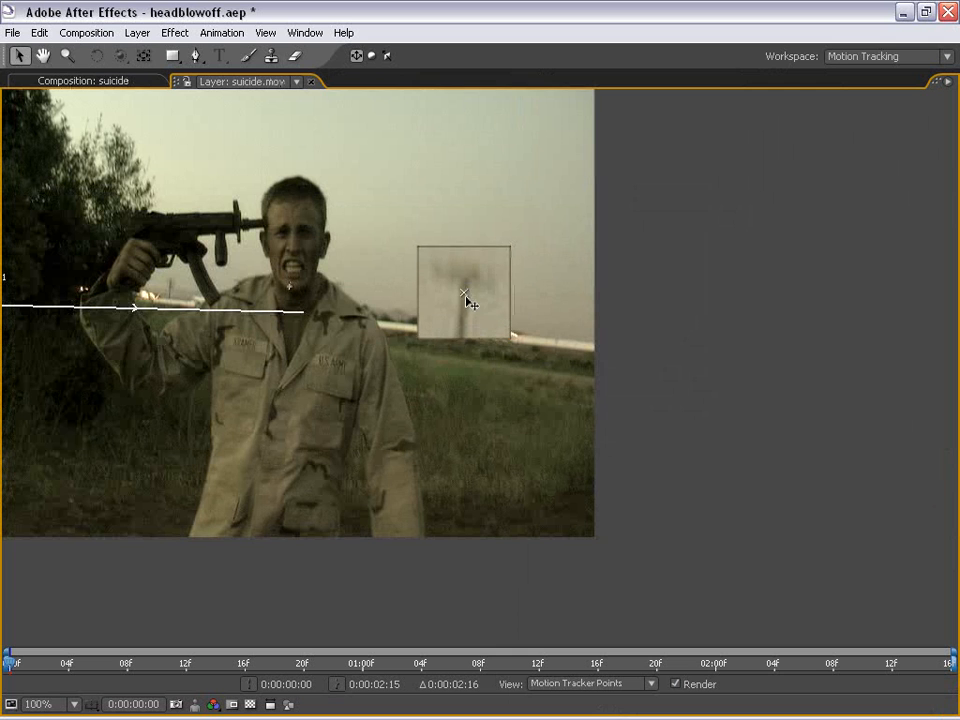
# Fine-tune Track Point 1's position on the tree foliage at the first frame.
pyautogui.moveTo(322, 344); pyautogui.dragTo(667, 311)
pyautogui.scroll(1, 344, 310)
pyautogui.moveTo(171, 378); pyautogui.dragTo(897, 251)
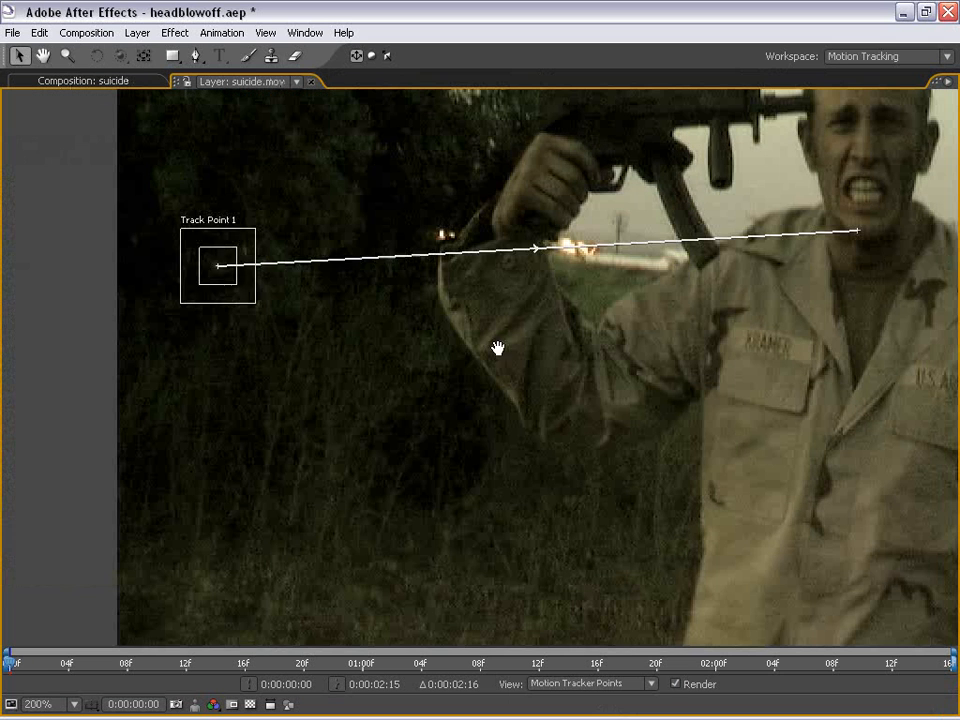
pyautogui.moveTo(224, 281)
pyautogui.mouseDown()
pyautogui.moveTo(385, 274)
pyautogui.moveTo(218, 278)
pyautogui.mouseUp()
pyautogui.scroll(-1, 529, 285)
# Analyze the motion track forward through the whole clip.
pyautogui.press('`')
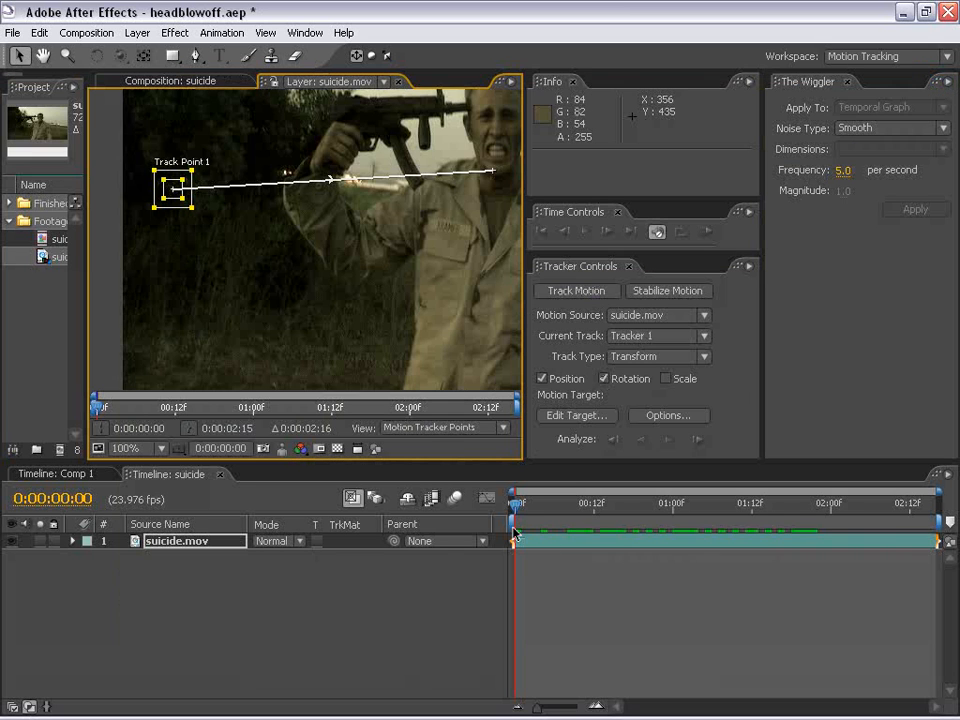
pyautogui.scroll(-1, 220, 256)
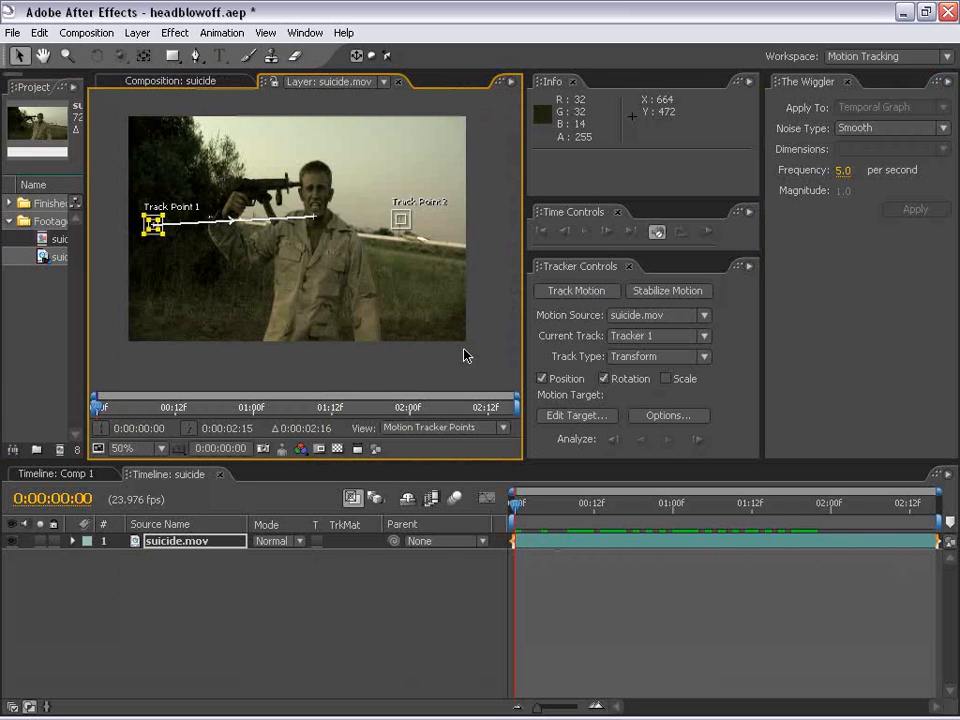
pyautogui.click(667, 440)
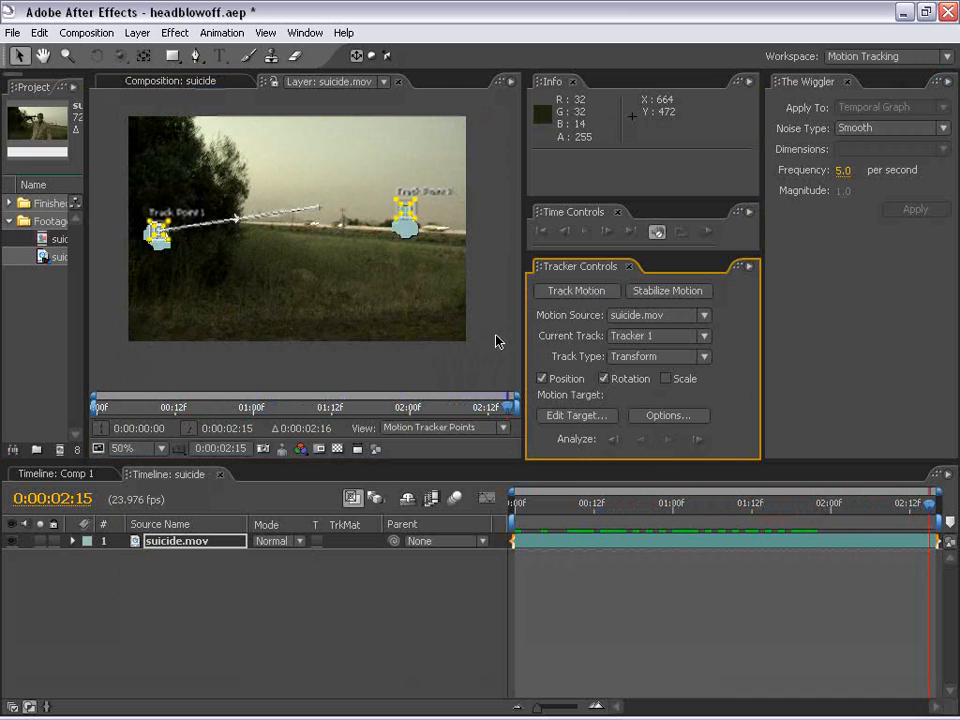
# Inspect the tracked keyframe paths of both track points up close for accuracy.
pyautogui.scroll(1, 291, 270)
pyautogui.press('space')
pyautogui.moveTo(396, 257); pyautogui.dragTo(270, 283)
pyautogui.scroll(1, 190, 309)
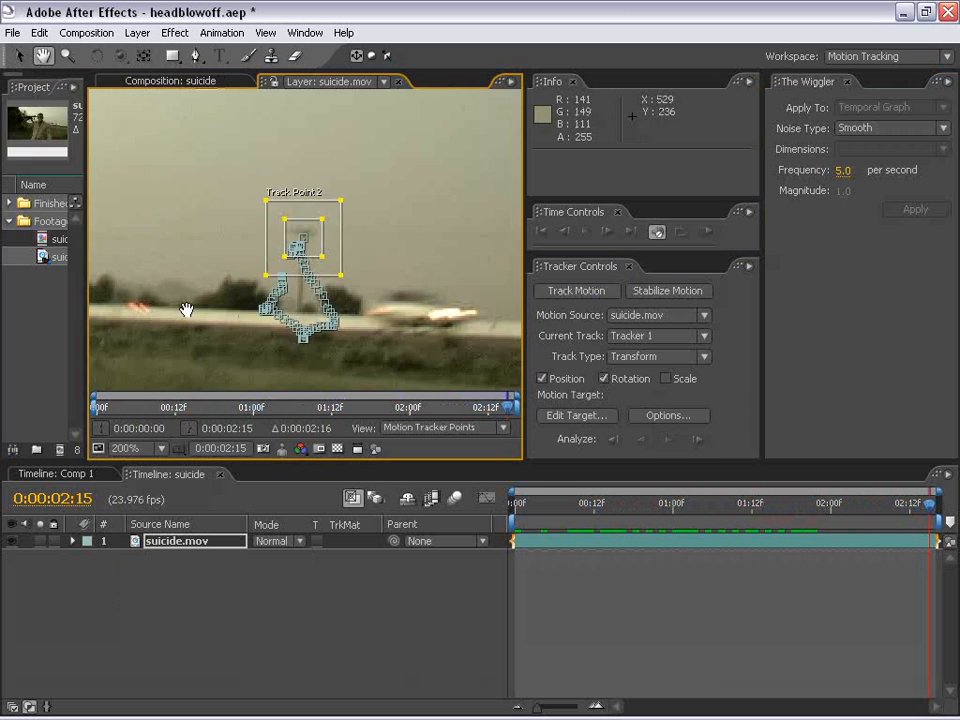
pyautogui.moveTo(186, 311); pyautogui.dragTo(245, 276)
pyautogui.scroll(-2, 315, 296)
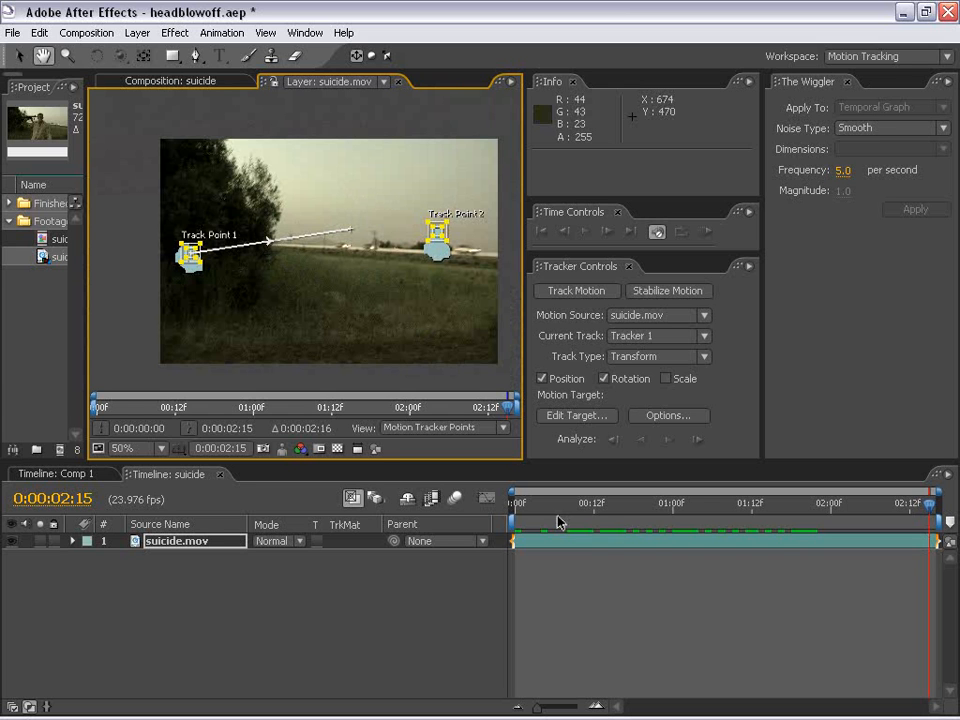
# Add a new null object layer to the suicide composition.
pyautogui.click(136, 33)
pyautogui.moveTo(315, 51)
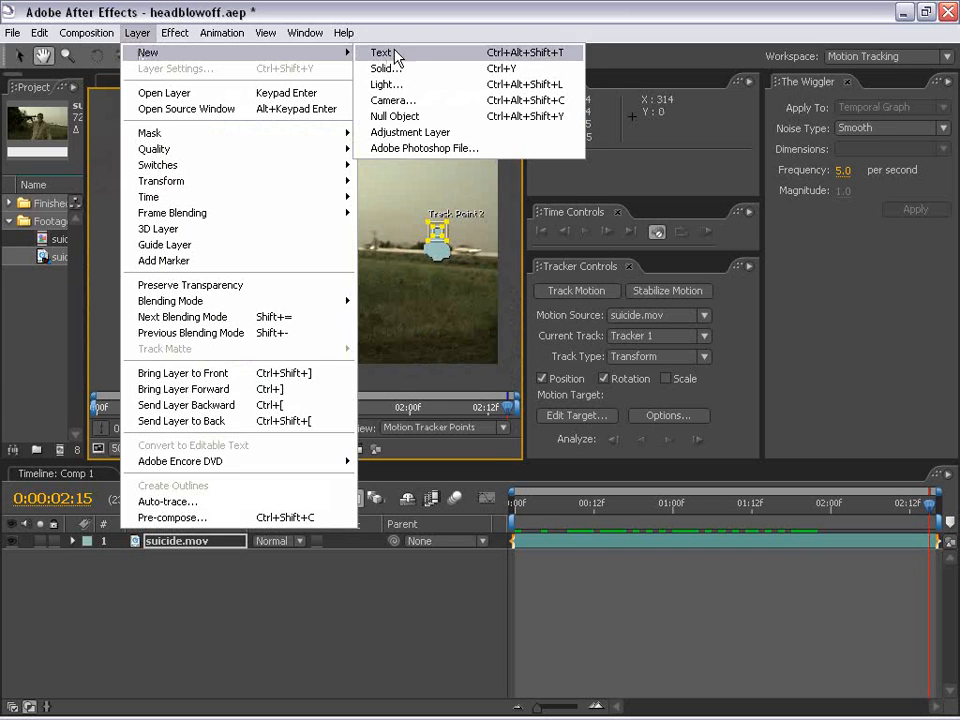
pyautogui.click(398, 118)
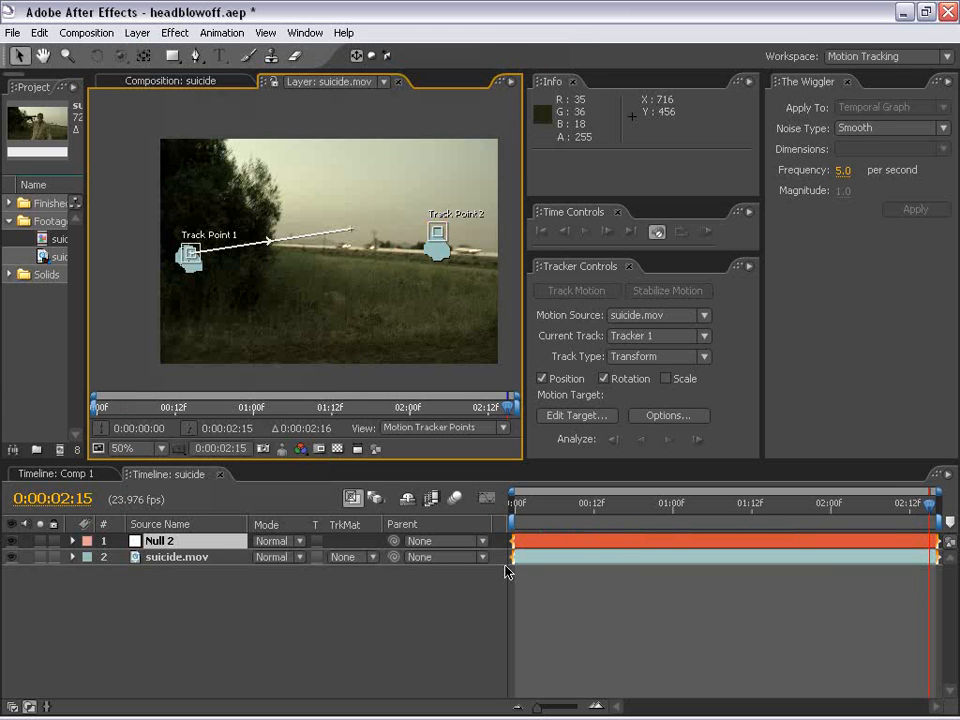
# Set the tracker's motion target to the Null 2 layer.
pyautogui.click(574, 414)
pyautogui.moveTo(780, 460); pyautogui.dragTo(462, 233)
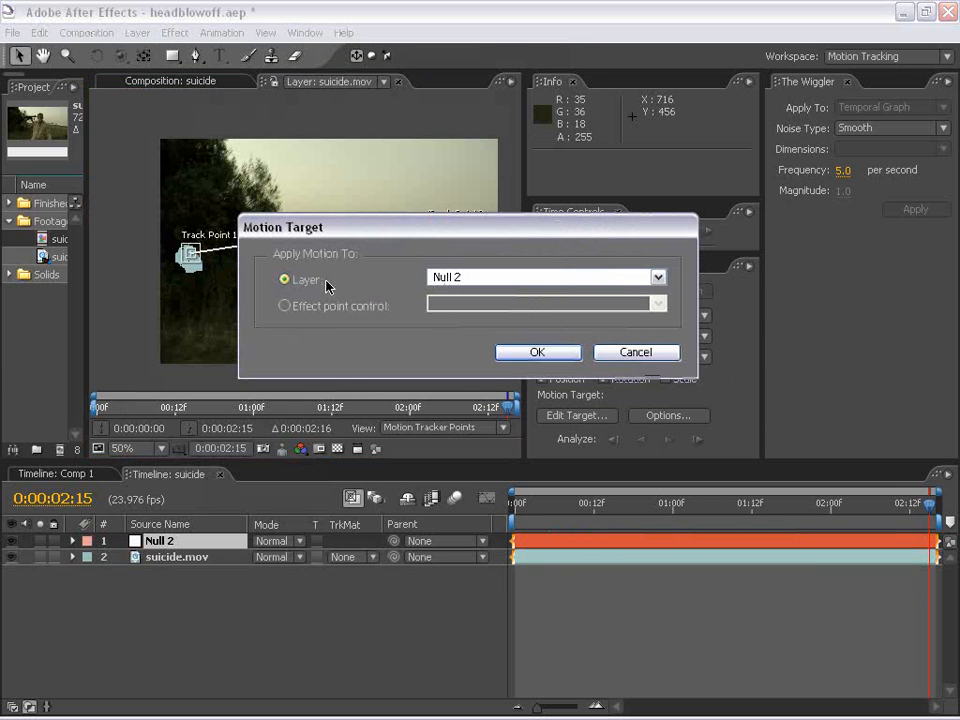
pyautogui.click(544, 354)
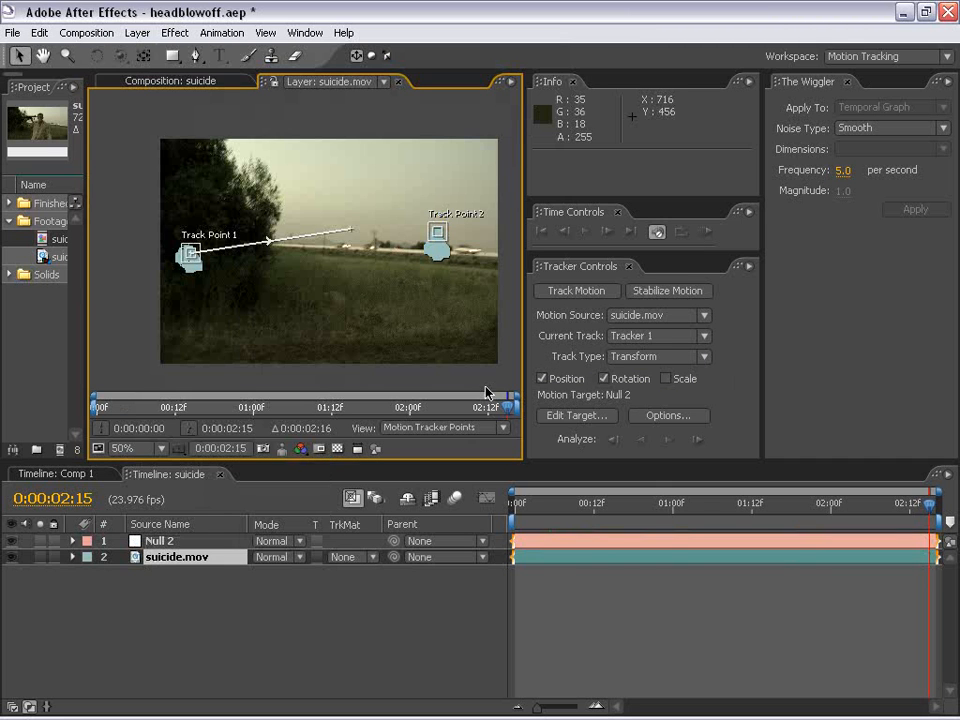
# Apply the tracking data to the null in the X and Y dimensions.
pyautogui.moveTo(705, 258); pyautogui.dragTo(705, 187)
pyautogui.click(670, 398)
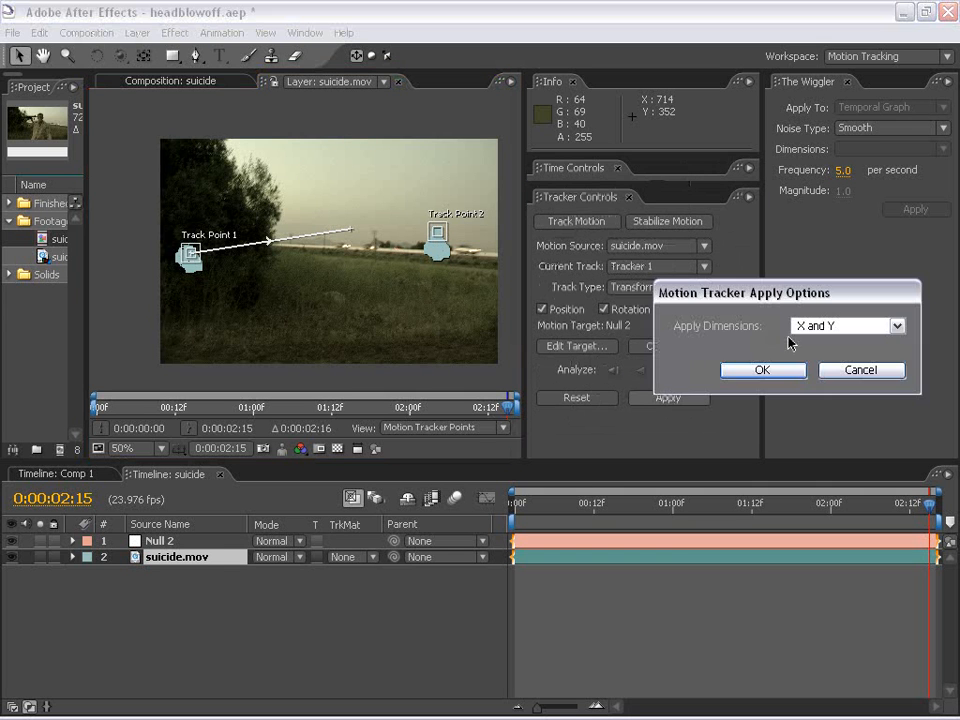
pyautogui.moveTo(782, 294); pyautogui.dragTo(514, 259)
pyautogui.click(494, 334)
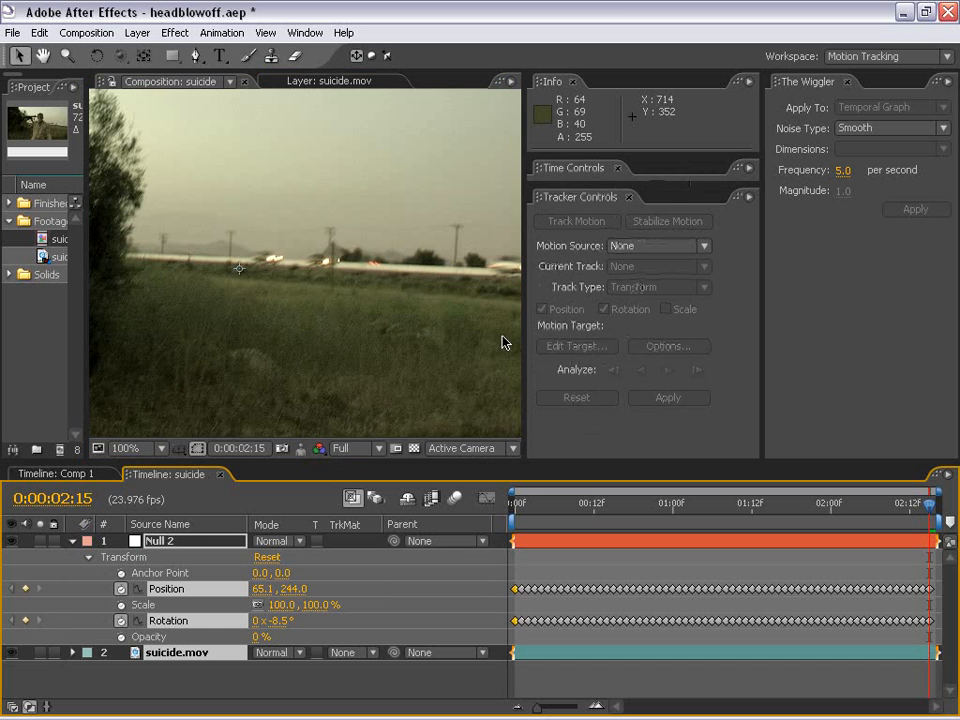
pyautogui.moveTo(538, 565); pyautogui.dragTo(700, 619)
pyautogui.click(684, 563)
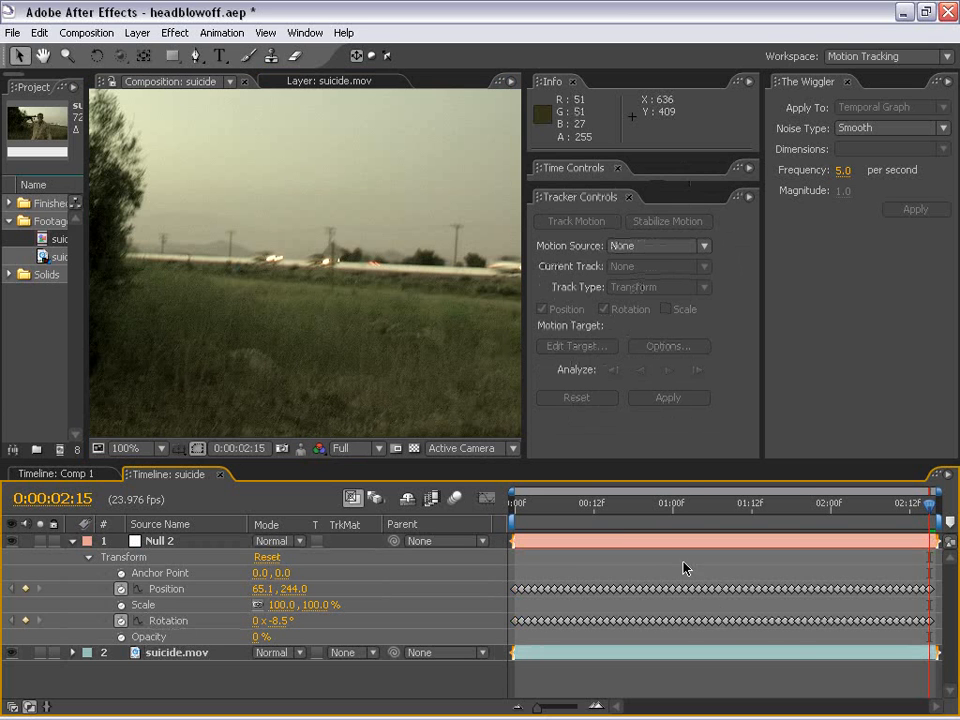
# Scrub back to 0:00:01:19 and examine how the null follows the footage in an enlarged composition view.
pyautogui.moveTo(652, 510); pyautogui.dragTo(798, 521)
pyautogui.press('`')
pyautogui.scroll(-1, 299, 303)
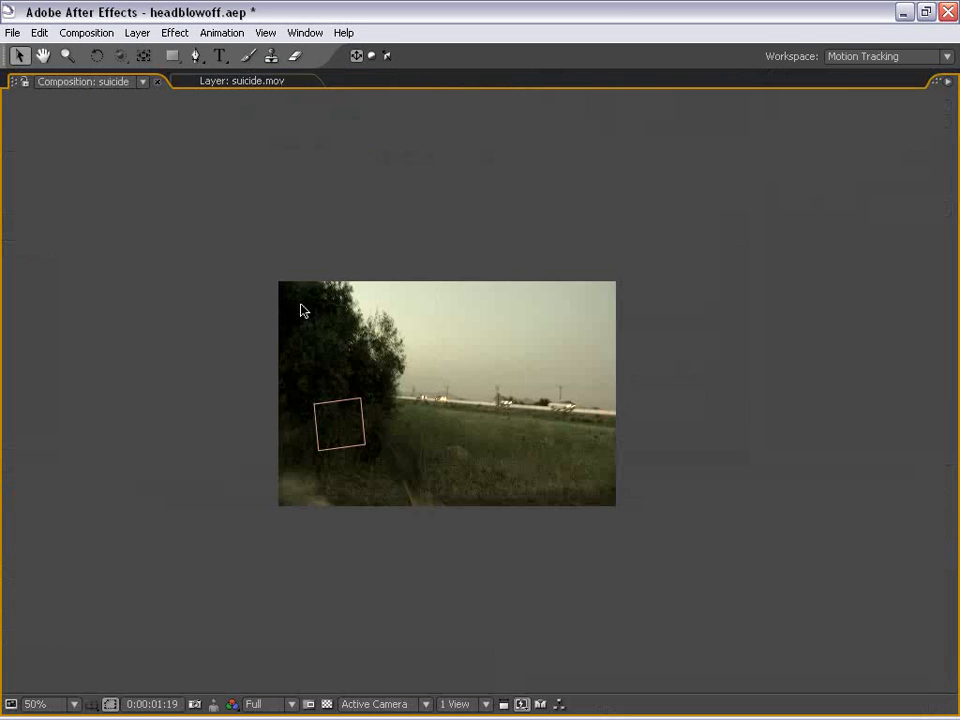
pyautogui.moveTo(503, 400); pyautogui.dragTo(411, 306)
pyautogui.scroll(-2, 410, 306)
pyautogui.press('`')
pyautogui.moveTo(280, 289); pyautogui.dragTo(398, 355)
pyautogui.press('.')
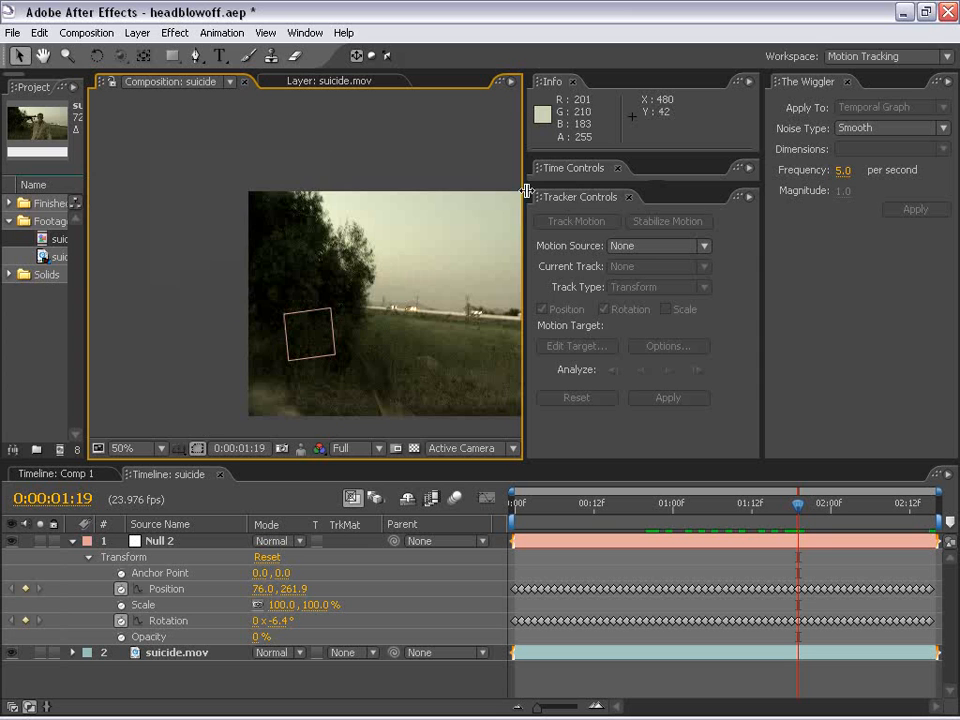
# Switch to the Standard workspace and widen the composition viewer so the whole frame fits inside.
pyautogui.click(629, 201)
pyautogui.click(885, 56)
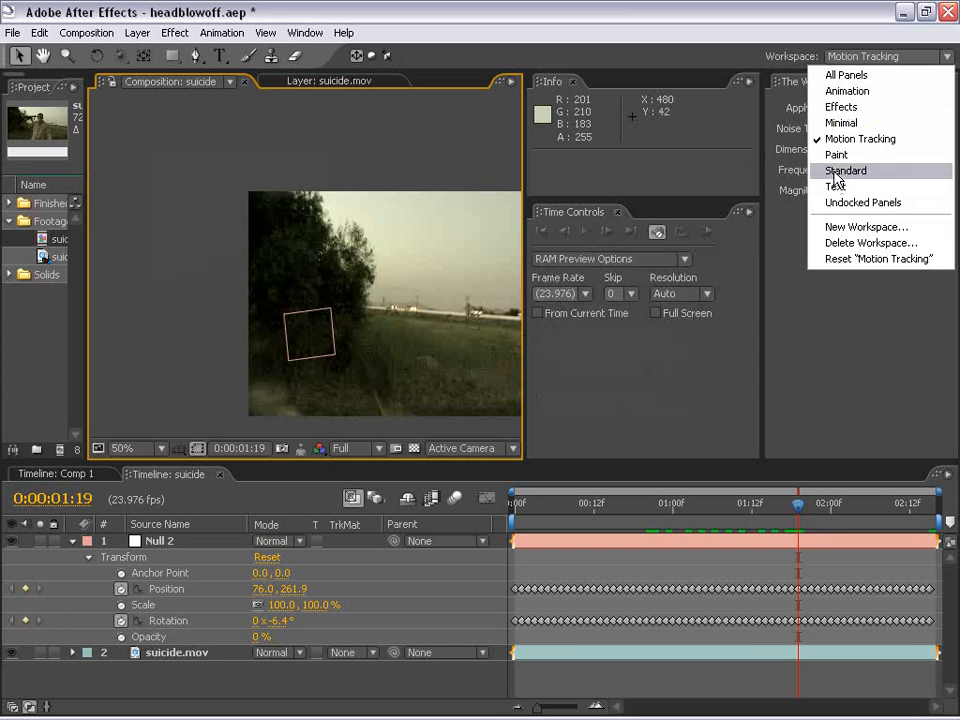
pyautogui.click(842, 169)
pyautogui.moveTo(785, 330); pyautogui.dragTo(677, 295)
pyautogui.scroll(1, 560, 263)
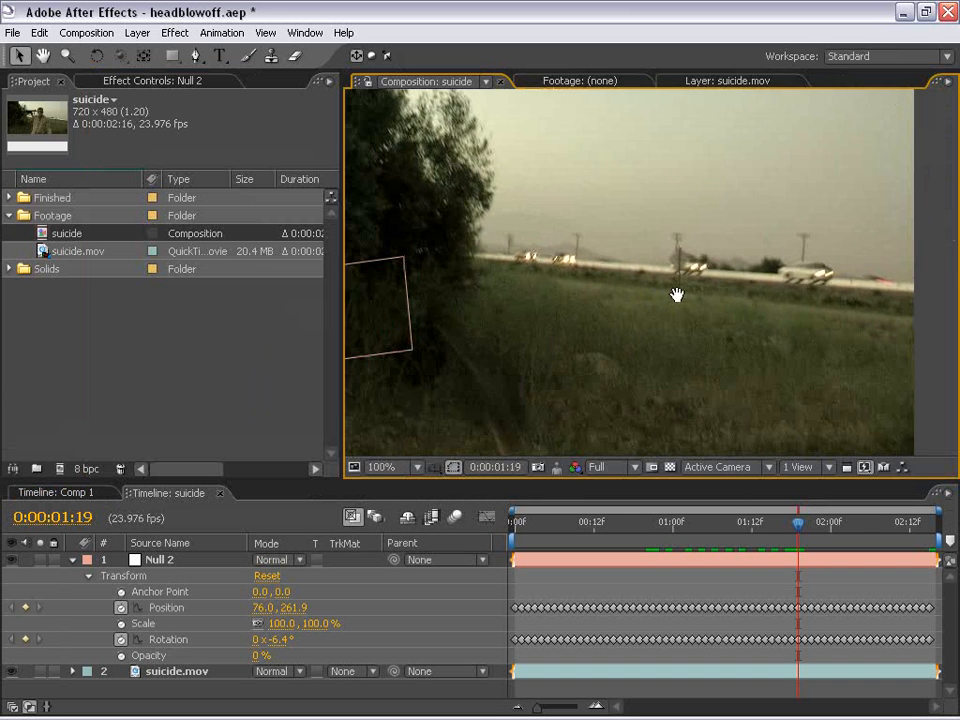
pyautogui.moveTo(341, 235); pyautogui.dragTo(142, 238)
pyautogui.scroll(-1, 435, 263)
pyautogui.moveTo(575, 339); pyautogui.dragTo(491, 314)
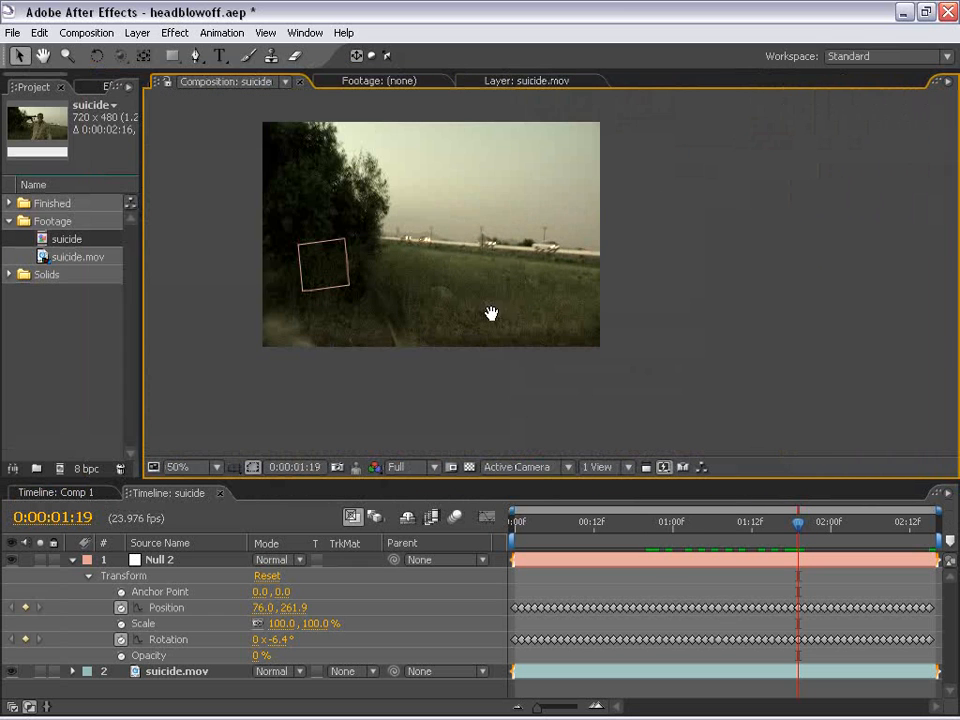
# Review the frames around 0:00:00:22 to 0:00:01:02, where the actor covers the background.
pyautogui.click(705, 529)
pyautogui.moveTo(705, 530); pyautogui.dragTo(659, 524)
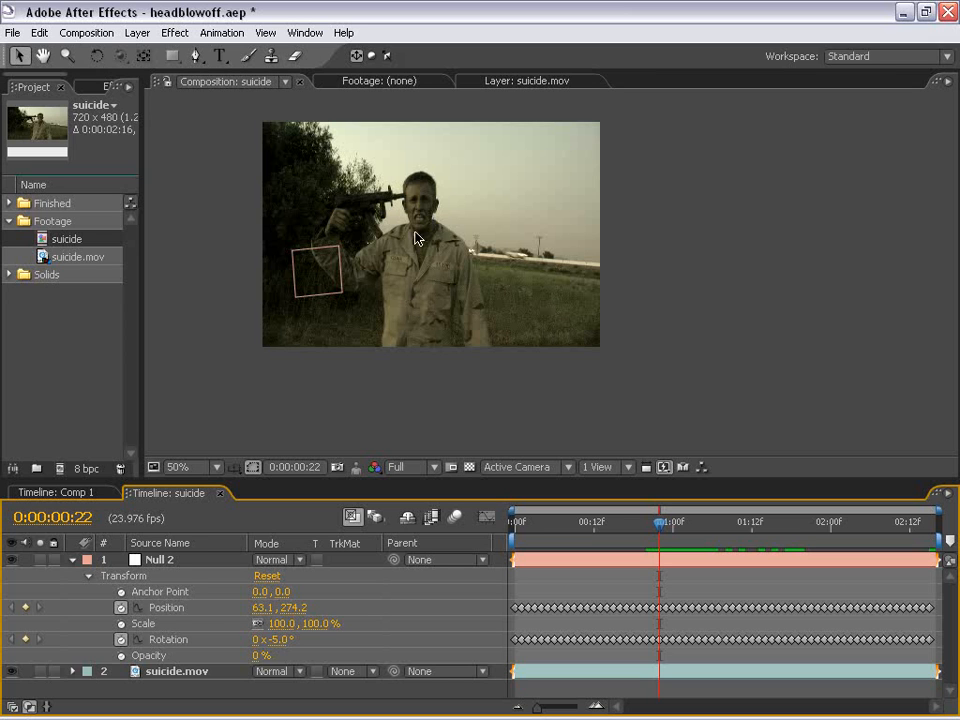
pyautogui.press('space')
pyautogui.moveTo(437, 229); pyautogui.dragTo(439, 277)
pyautogui.scroll(1, 440, 277)
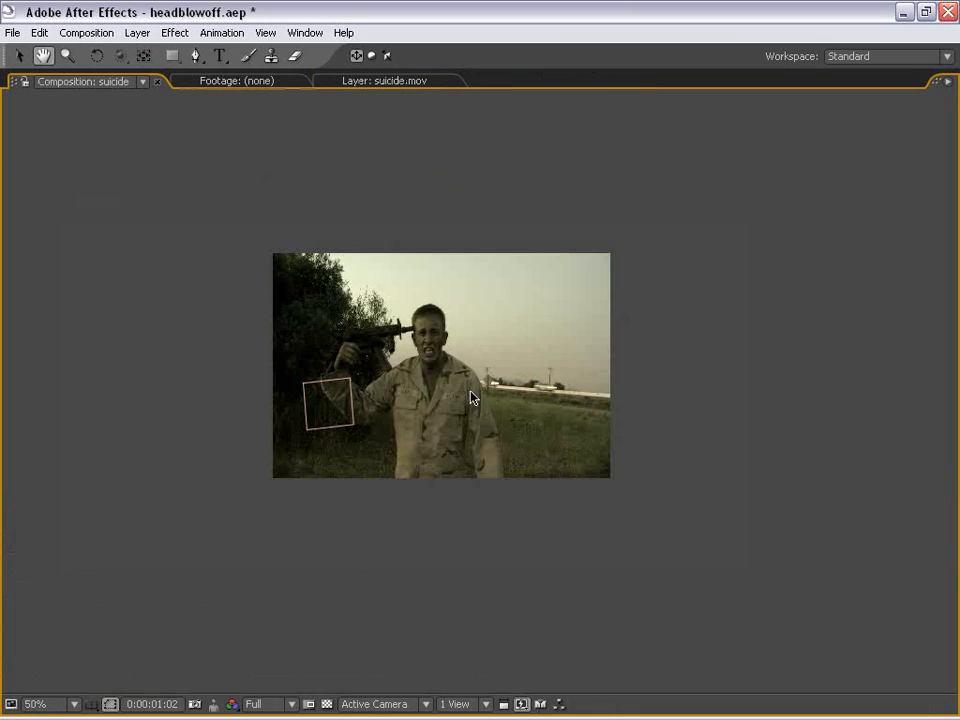
pyautogui.press('`')
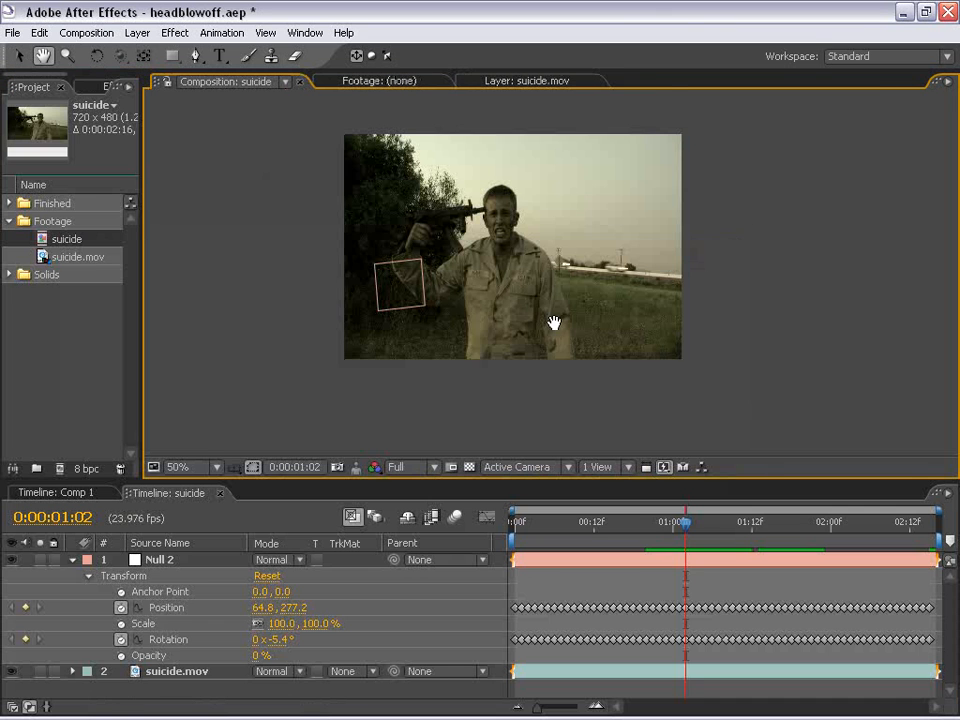
# Step through the frames after the actor falls and park the time at the clean background frame, 0:00:01:22.
pyautogui.moveTo(678, 528); pyautogui.dragTo(814, 530)
pyautogui.moveTo(563, 387); pyautogui.dragTo(559, 368)
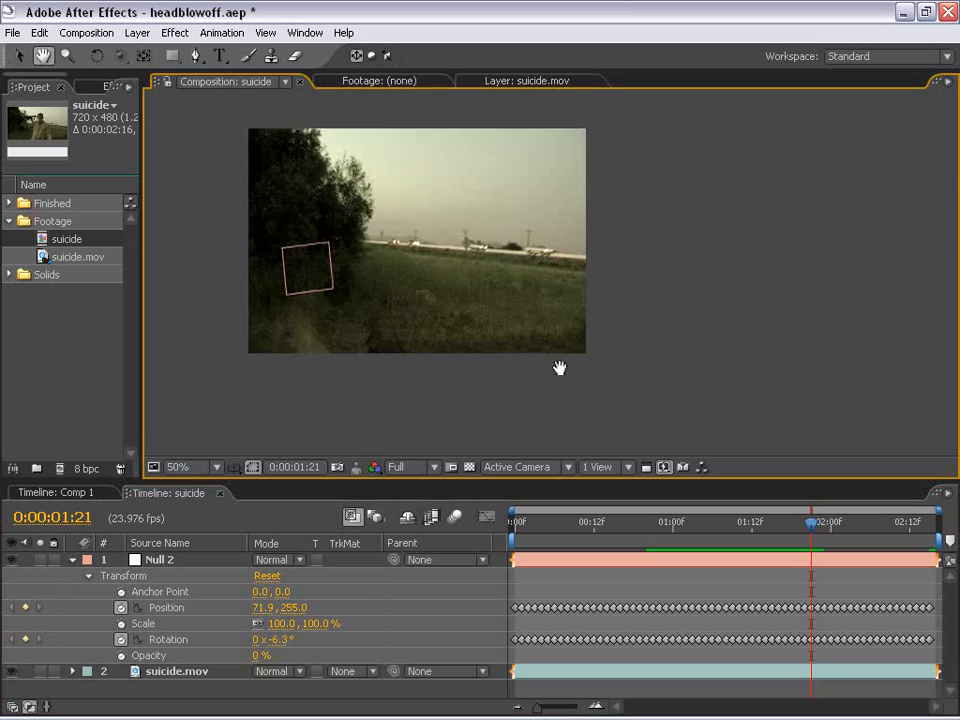
pyautogui.scroll(1, 525, 349)
pyautogui.moveTo(504, 388); pyautogui.dragTo(507, 379)
pyautogui.press('pagedown')
pyautogui.press('pageup')
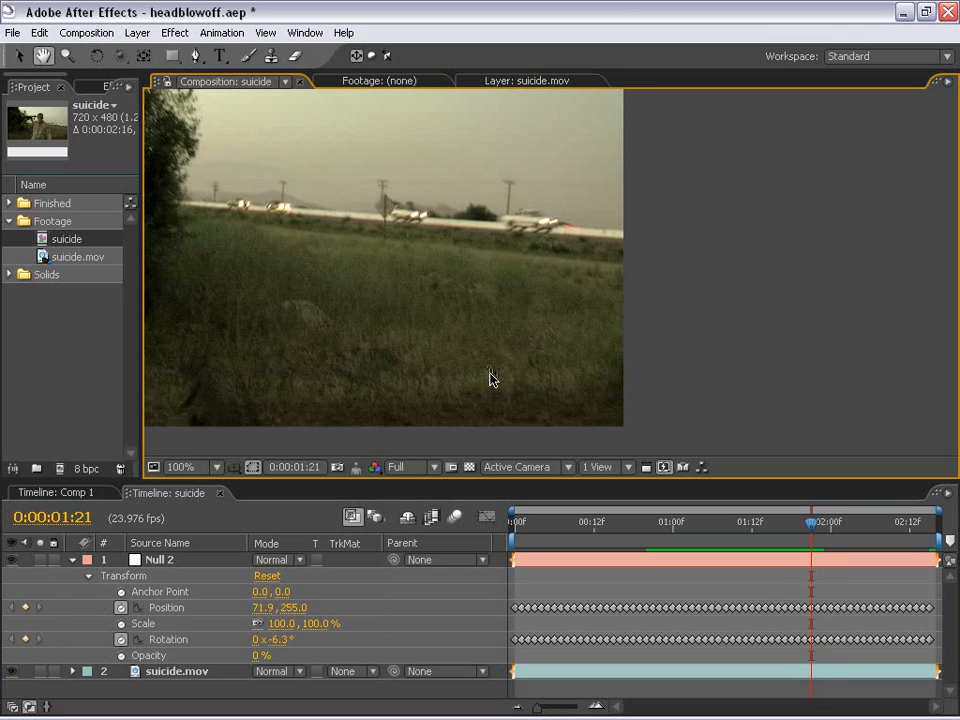
pyautogui.press('pagedown')
pyautogui.press(',')
pyautogui.moveTo(422, 247); pyautogui.dragTo(465, 304)
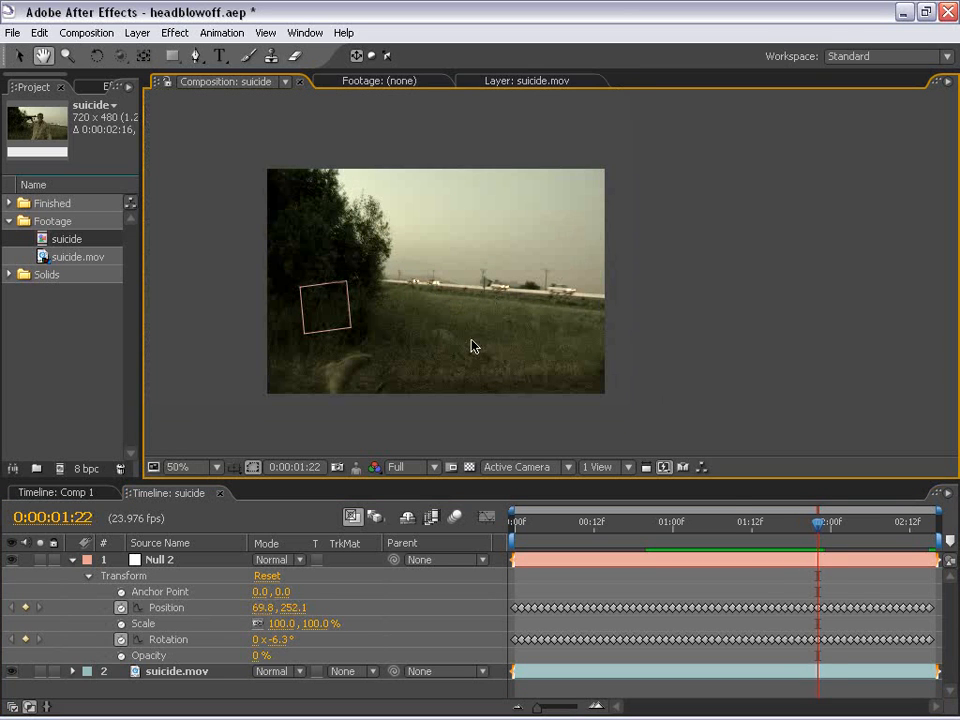
# Duplicate the suicide.mov layer and freeze the upper copy at frame 0:00:01:22.
pyautogui.click(72, 561)
pyautogui.click(568, 578)
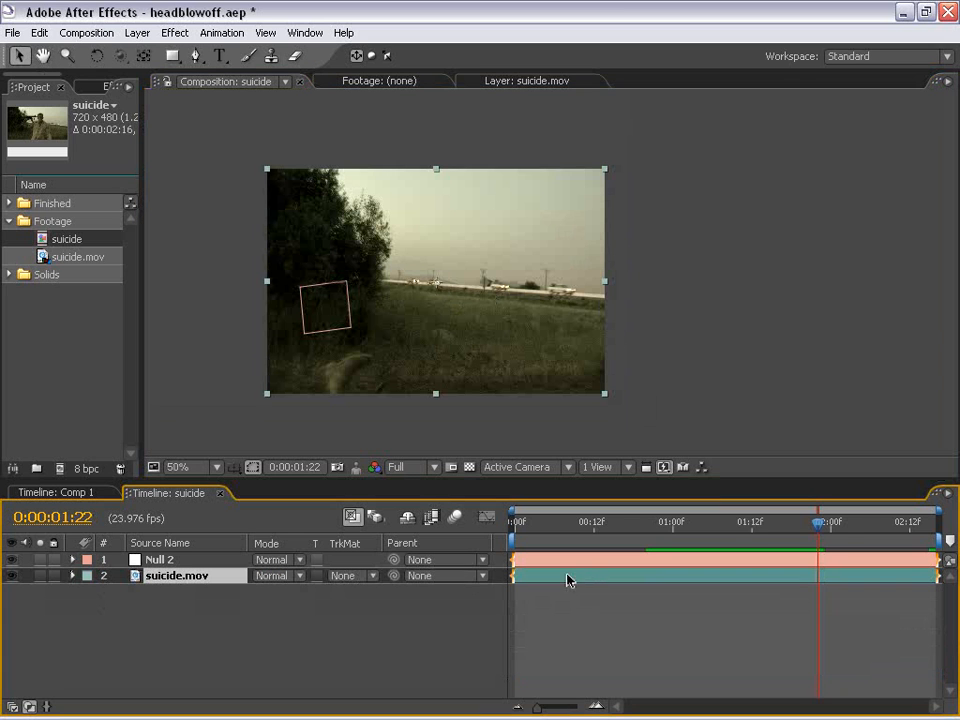
pyautogui.hotkey('ctrl', 'd')
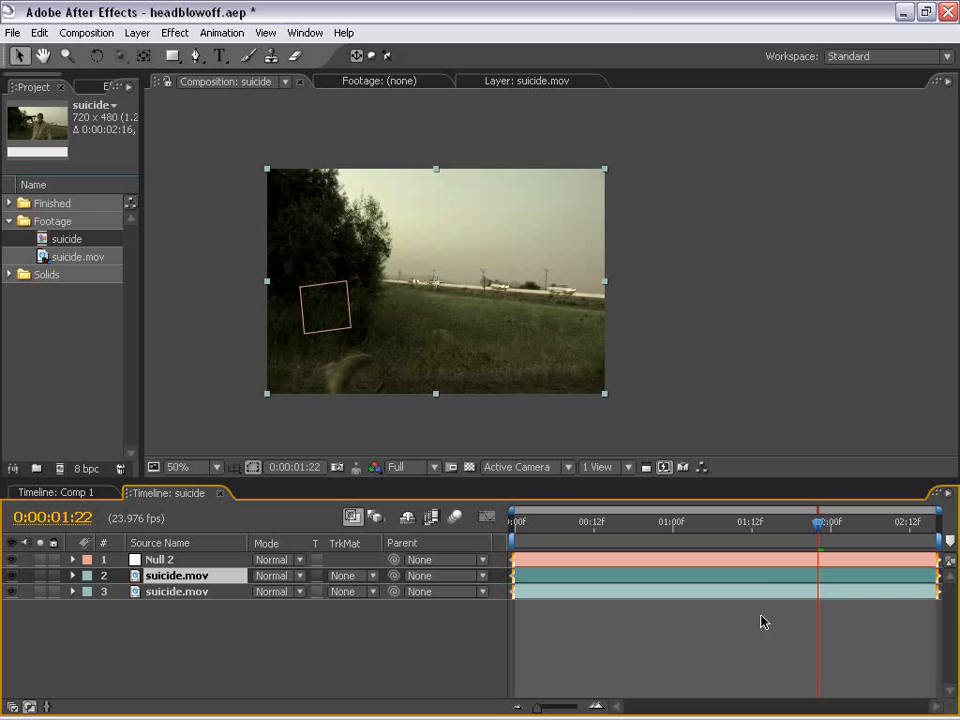
pyautogui.rightClick(759, 580)
pyautogui.moveTo(782, 411)
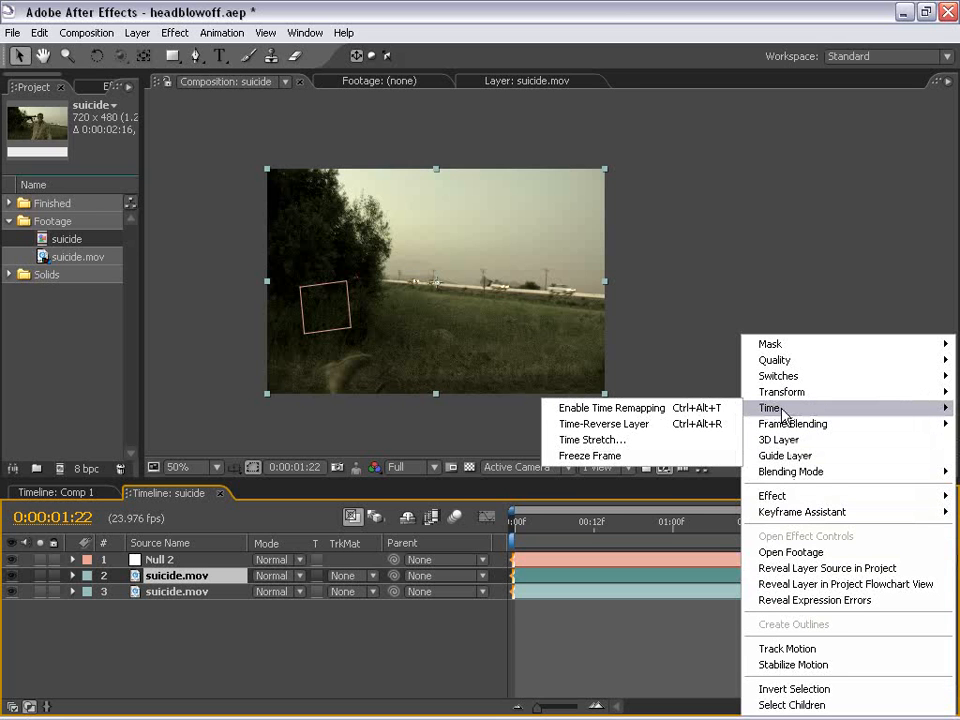
pyautogui.click(621, 455)
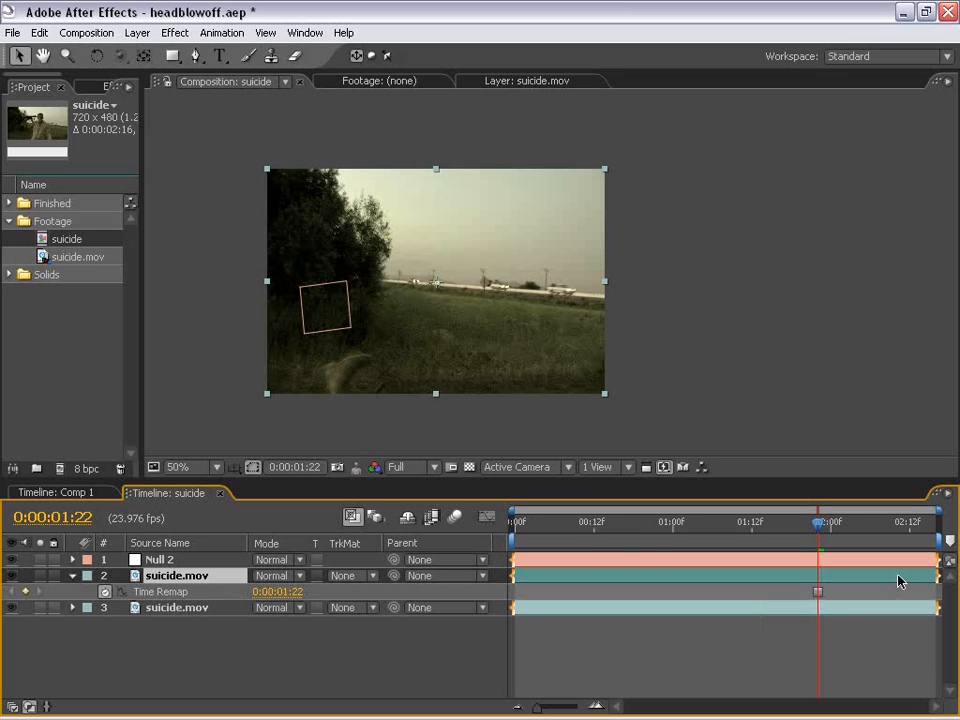
# Set the opacity of the frozen suicide.mov copy to 50%.
pyautogui.press('t')
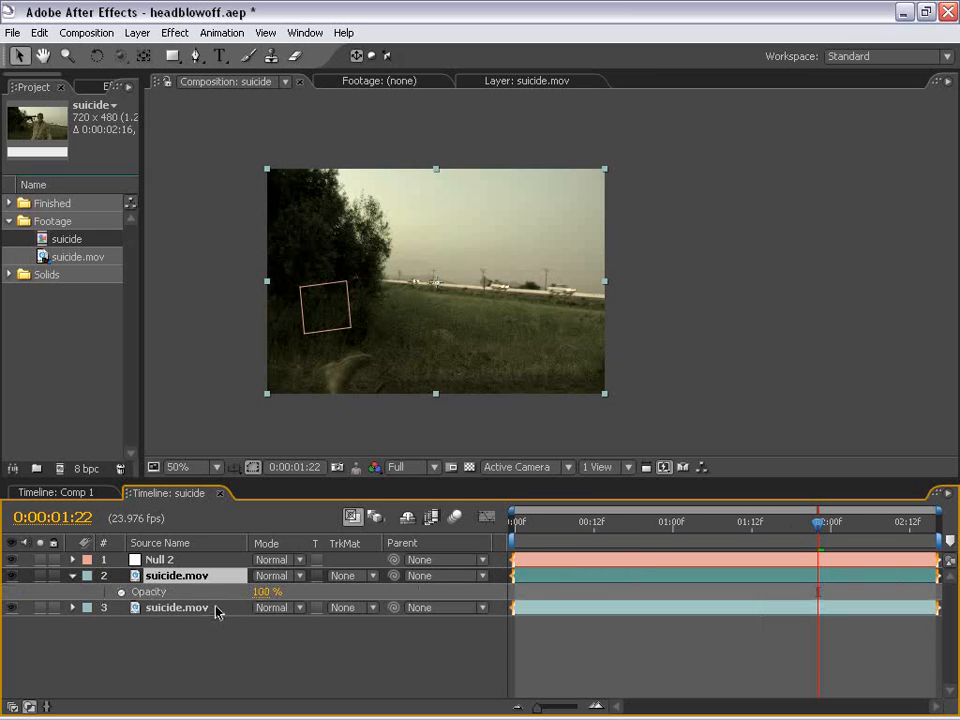
pyautogui.moveTo(265, 597); pyautogui.dragTo(246, 593)
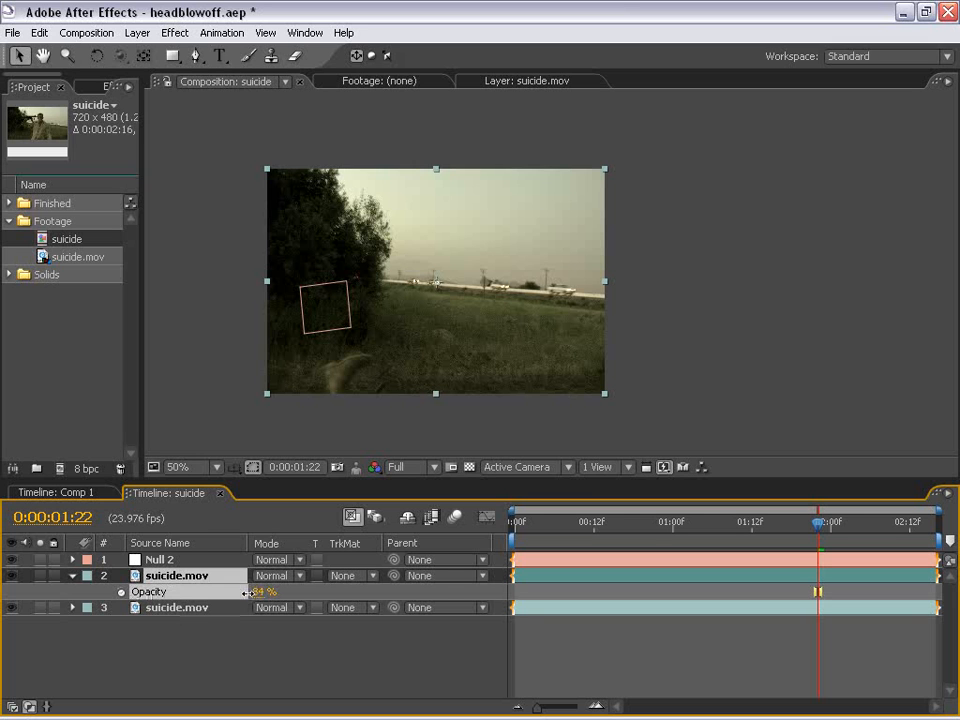
pyautogui.click(262, 592)
pyautogui.write('50')
pyautogui.press('Return')
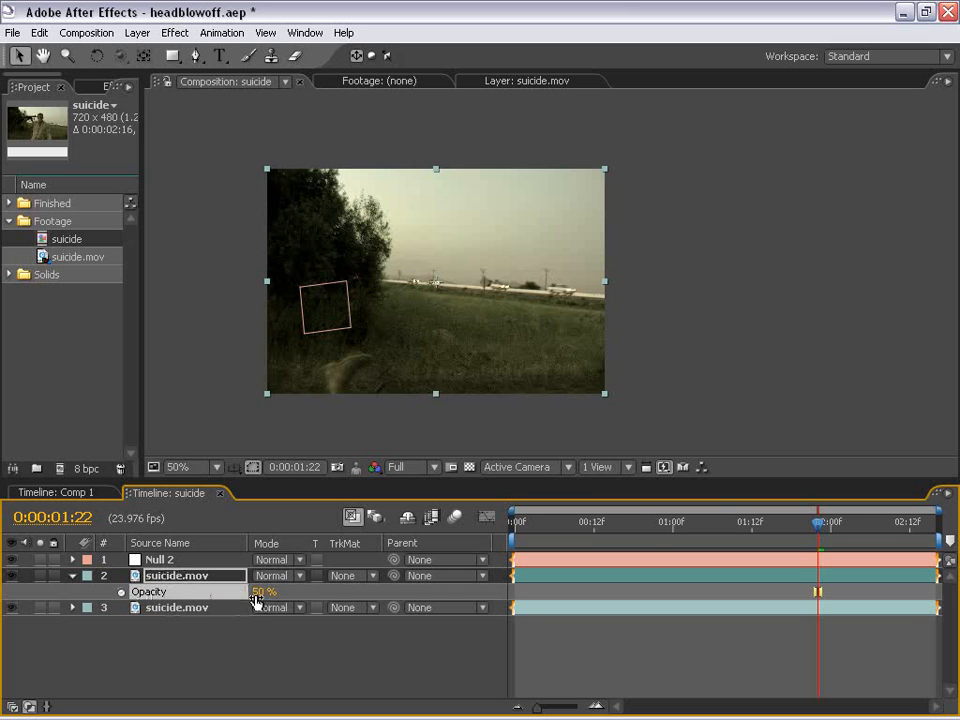
# Trim the start of the frozen suicide.mov copy to 0:00:01:06.
pyautogui.moveTo(800, 533); pyautogui.dragTo(712, 524)
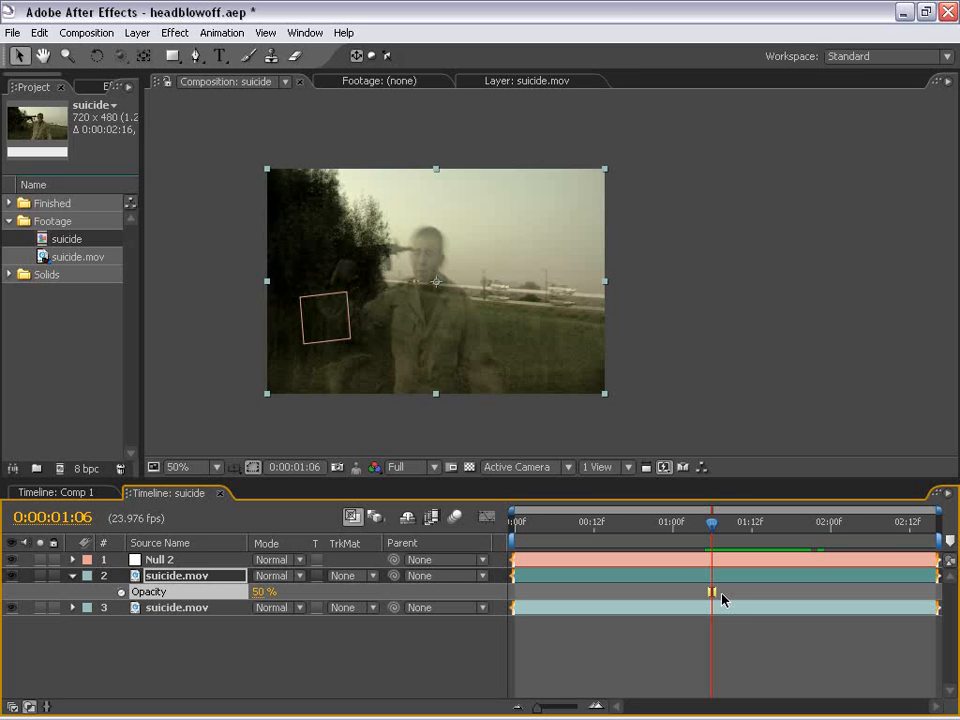
pyautogui.hotkey('alt', '[')
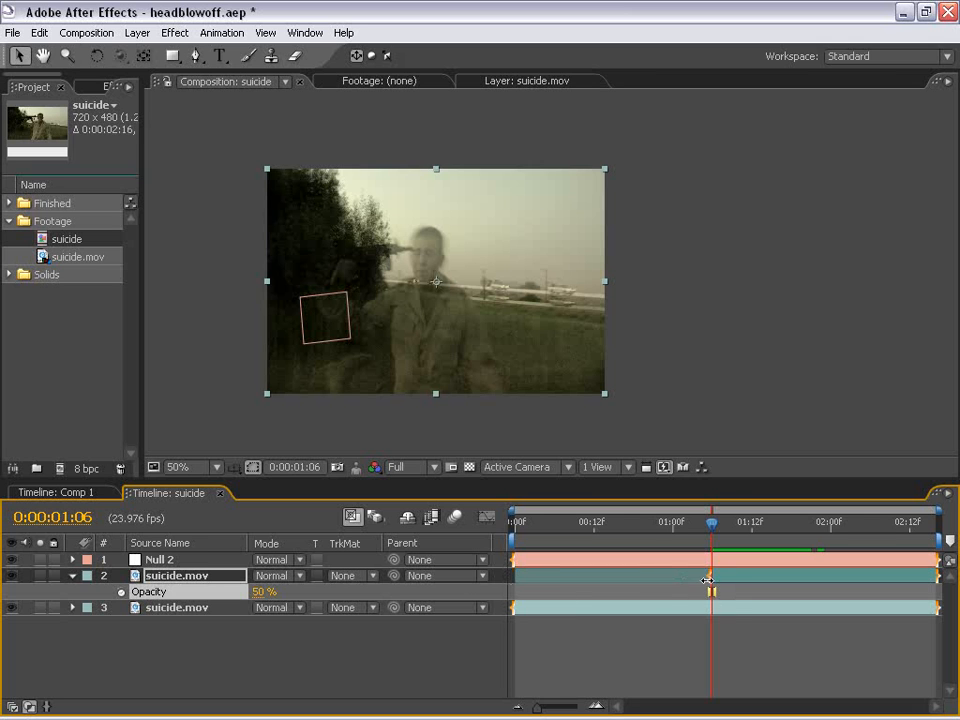
pyautogui.moveTo(709, 577)
pyautogui.mouseDown()
pyautogui.moveTo(493, 606)
pyautogui.moveTo(710, 594)
pyautogui.mouseUp()
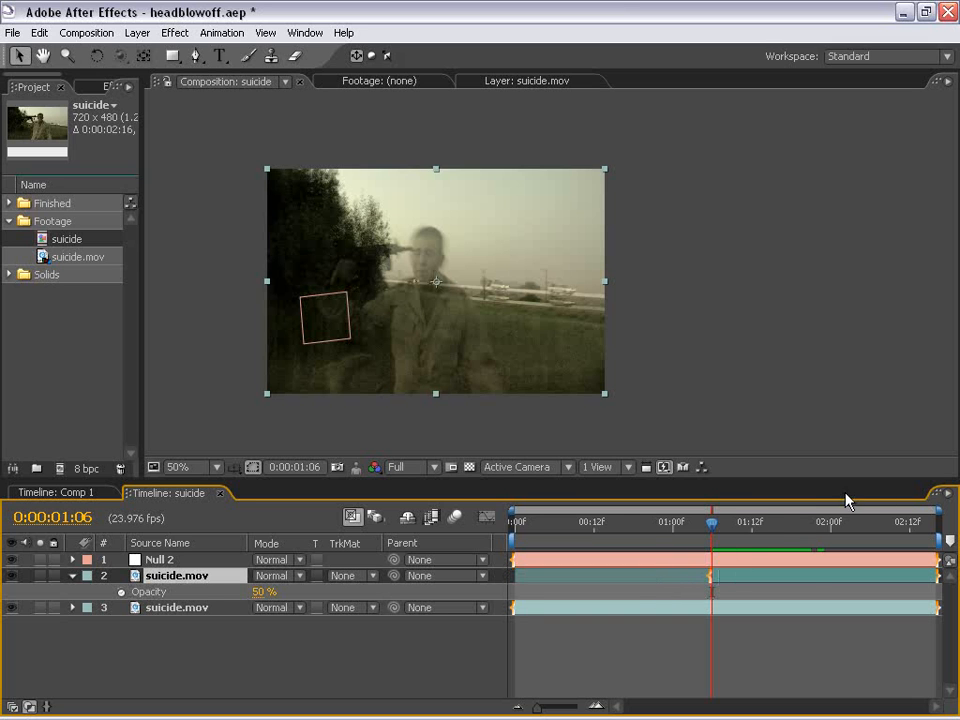
# Return to 0:00:01:22 and reveal the frozen copy's keyframes to check its Time Remap keyframe against the current time.
pyautogui.moveTo(763, 521); pyautogui.dragTo(820, 530)
pyautogui.press('u')
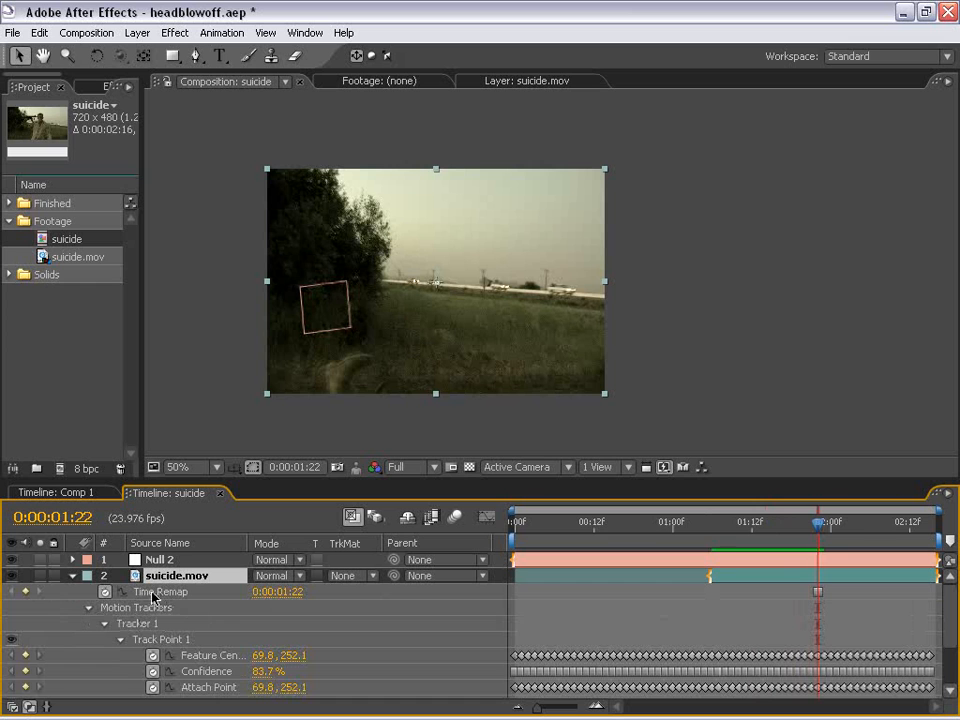
pyautogui.press('=')
pyautogui.press('=')
pyautogui.press('=')
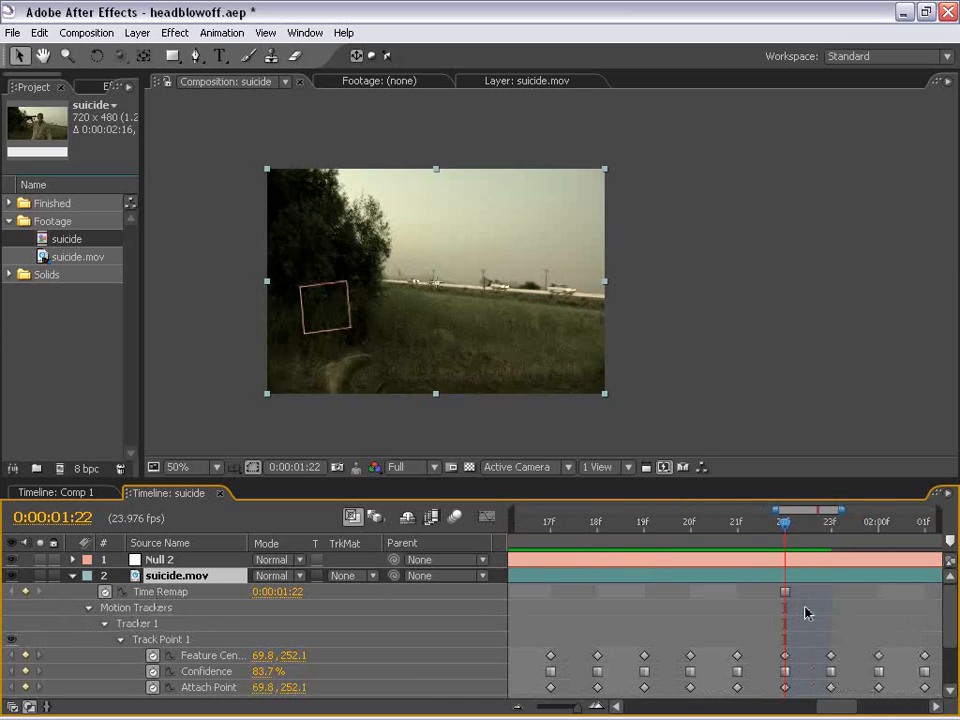
pyautogui.press('-')
pyautogui.press('-')
pyautogui.press('-')
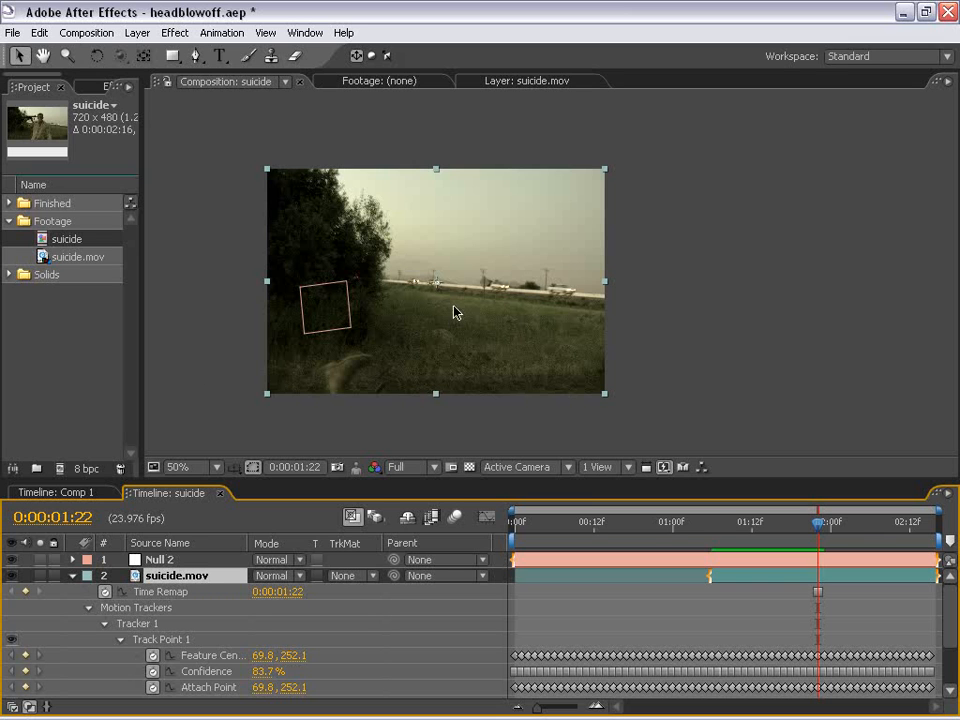
# Collapse the frozen copy's properties and parent that layer to Null 2.
pyautogui.click(73, 576)
pyautogui.click(153, 559)
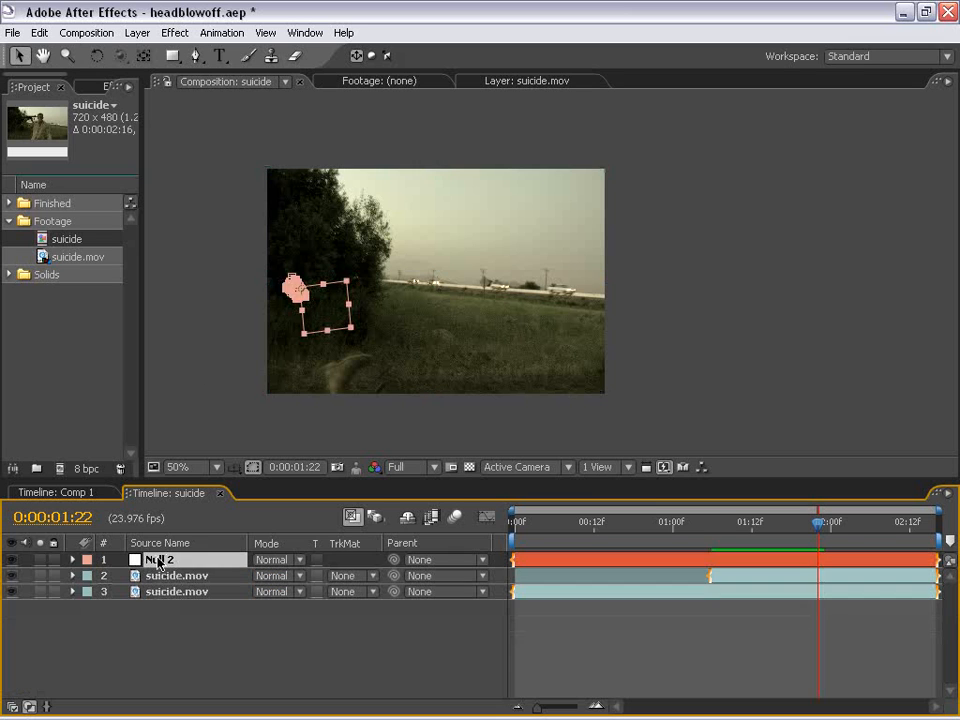
pyautogui.click(216, 626)
pyautogui.moveTo(398, 580); pyautogui.dragTo(165, 566)
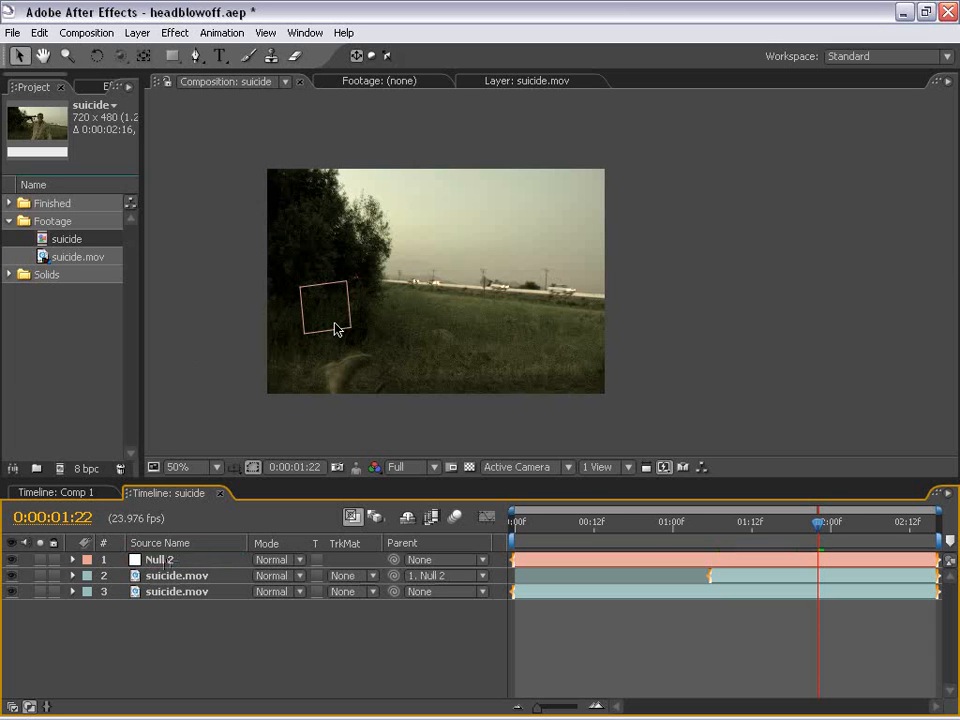
# Check the frozen plate's tracked movement, first with the original footage hidden and again with it shown.
pyautogui.click(13, 593)
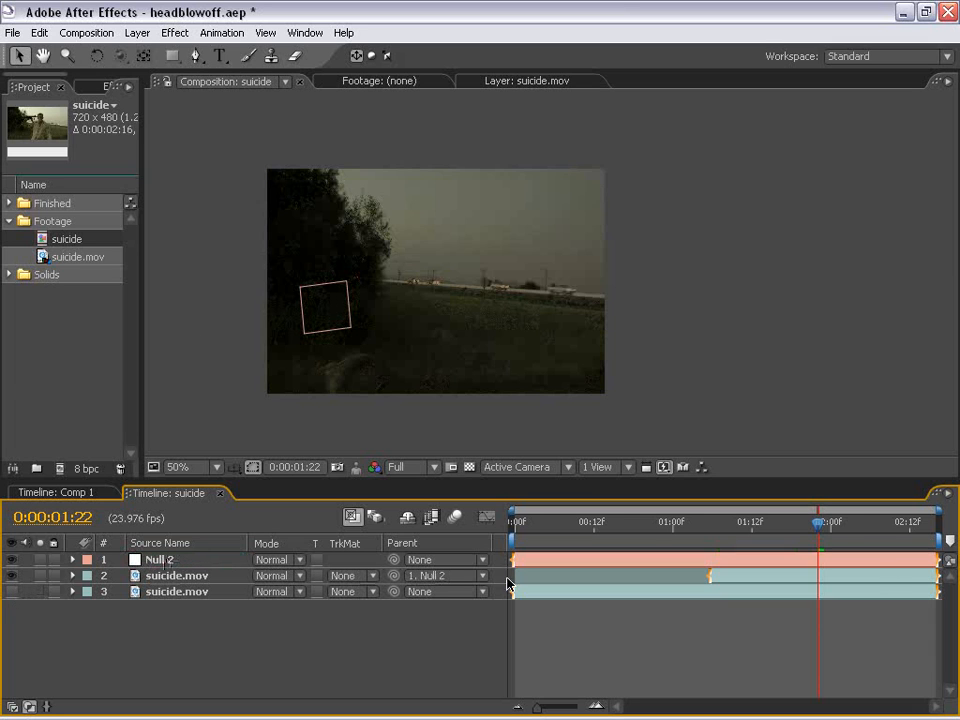
pyautogui.moveTo(822, 524); pyautogui.dragTo(758, 531)
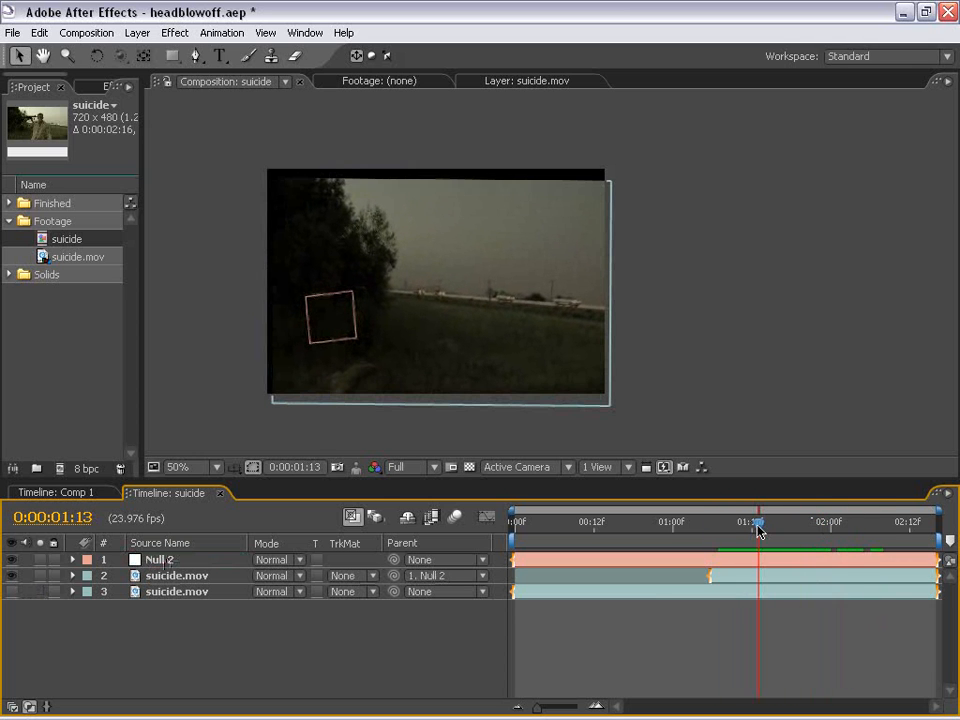
pyautogui.click(13, 591)
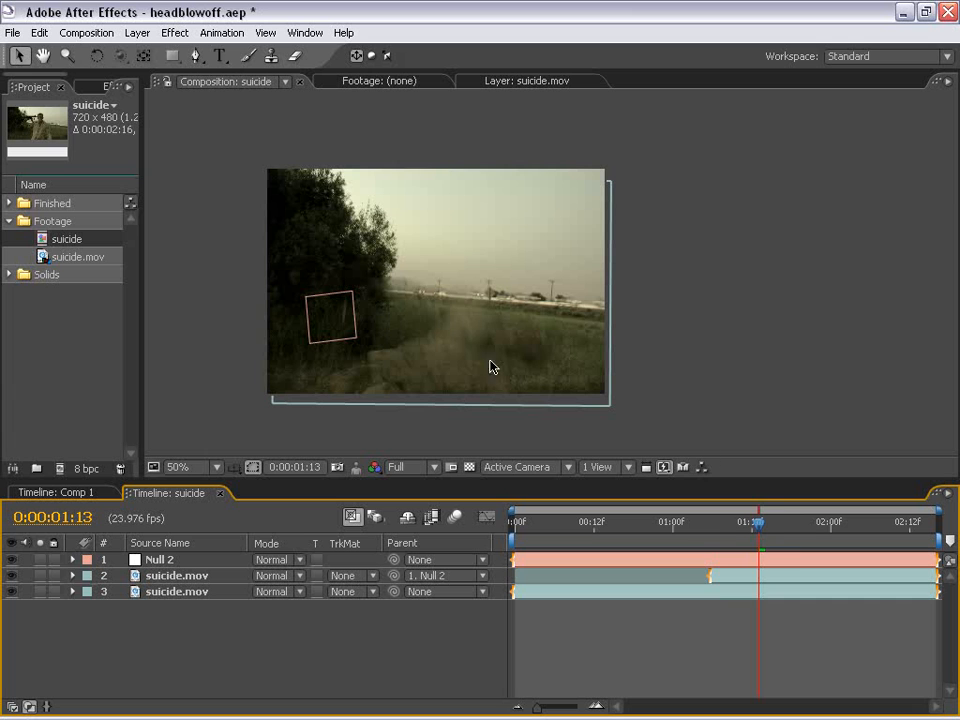
pyautogui.moveTo(772, 537); pyautogui.dragTo(716, 537)
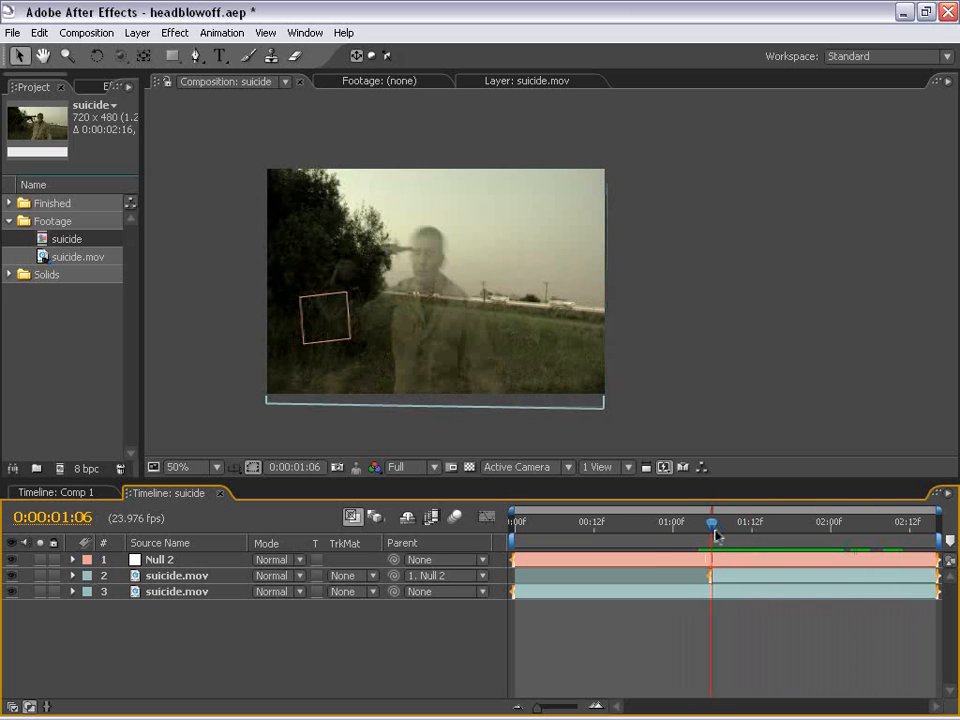
# Set the opacity of the frozen suicide.mov copy to 100%.
pyautogui.click(165, 583)
pyautogui.press('t')
pyautogui.moveTo(265, 592); pyautogui.dragTo(490, 606)
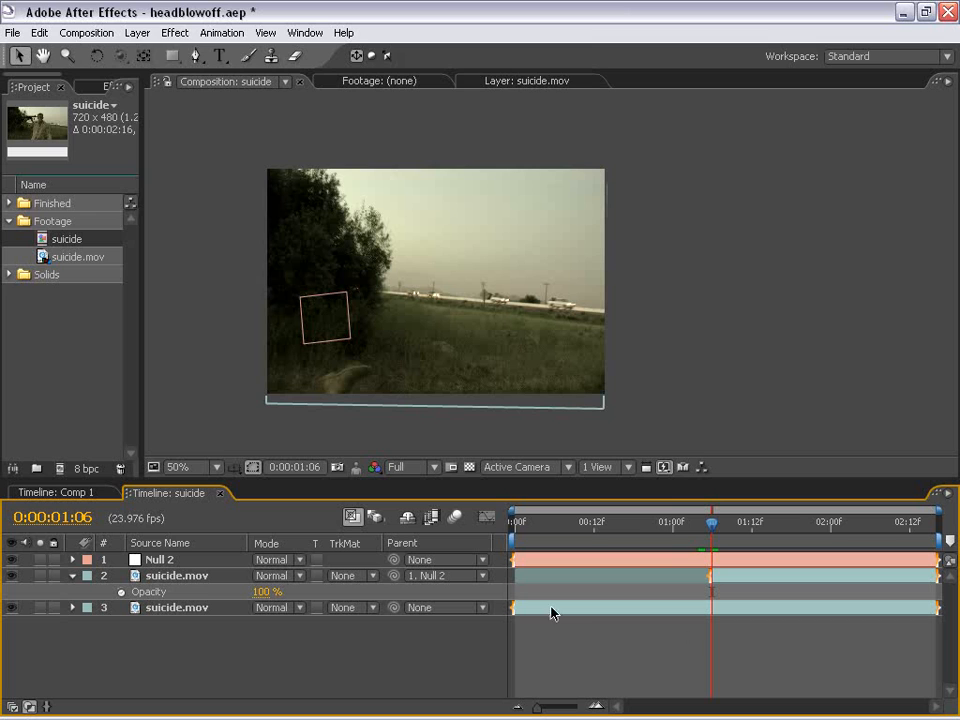
# Create a white solid at the composition size of 720 × 480 pixels.
pyautogui.click(137, 32)
pyautogui.moveTo(150, 51)
pyautogui.click(405, 71)
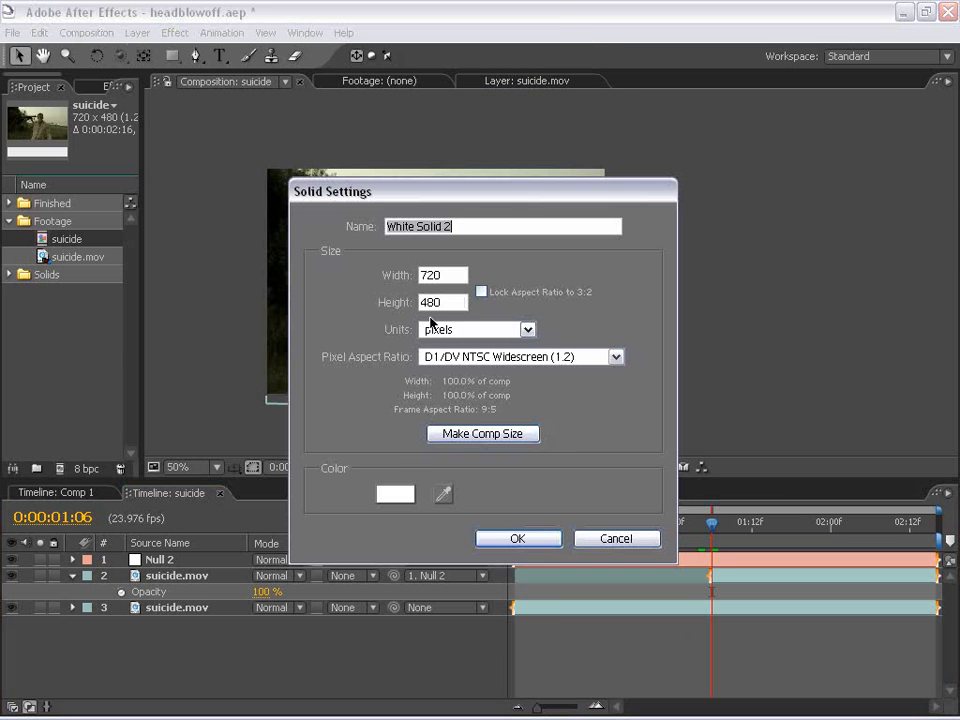
pyautogui.click(516, 538)
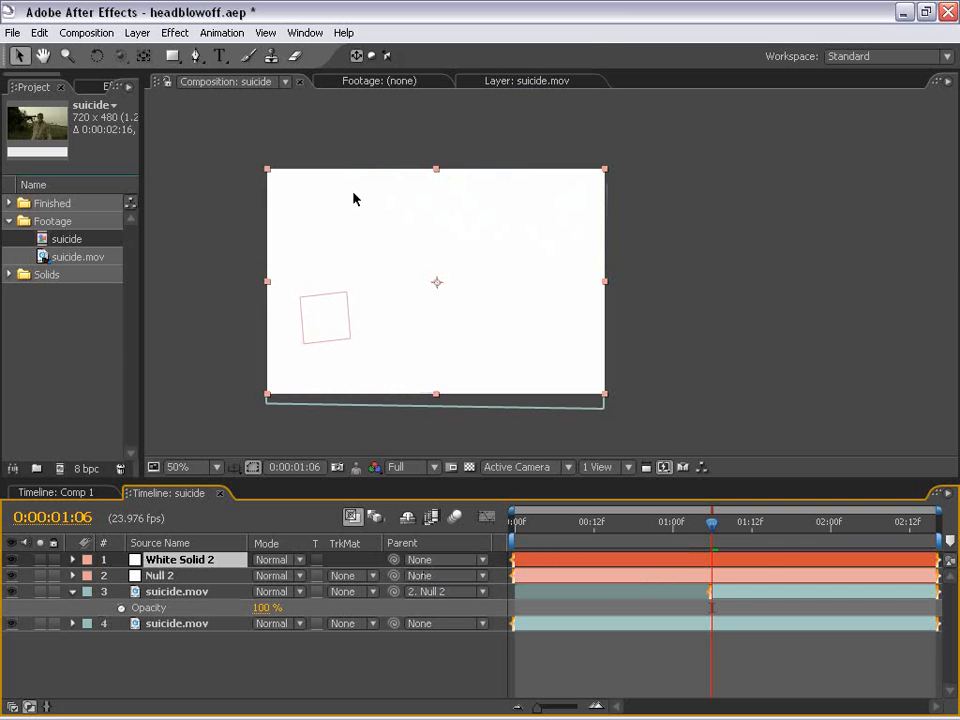
# Trim the start of the white solid to 0:00:01:06.
pyautogui.click(722, 591)
pyautogui.click(722, 563)
pyautogui.hotkey('alt', '[')
pyautogui.moveTo(731, 541); pyautogui.dragTo(711, 541)
# Set the white solid's opacity to 50% and collapse its properties.
pyautogui.press('t')
pyautogui.click(266, 577)
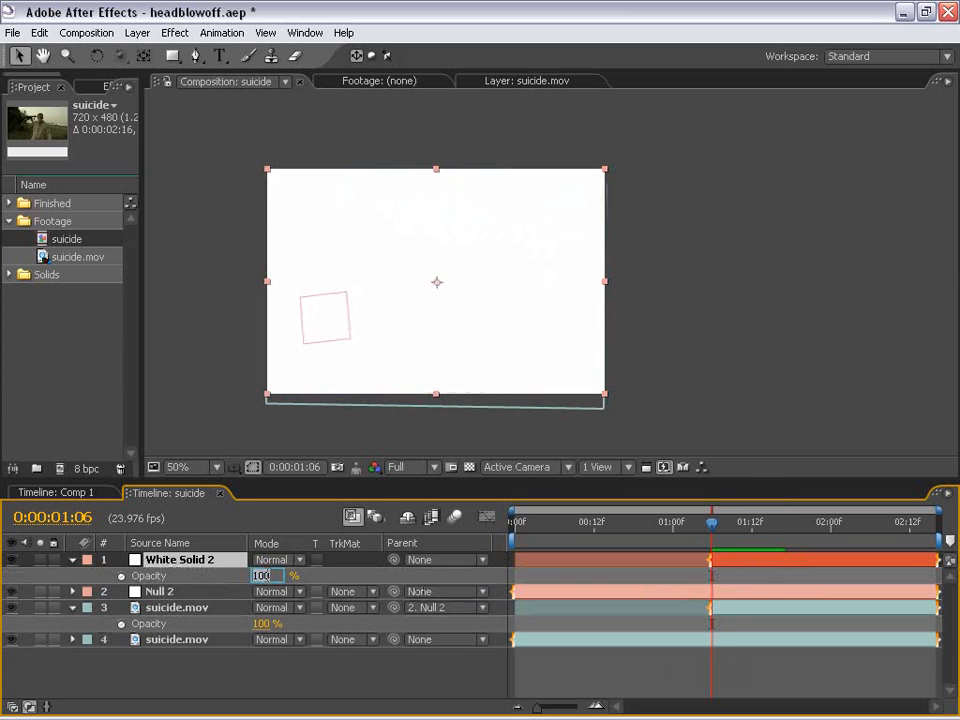
pyautogui.write('50')
pyautogui.press('Return')
pyautogui.click(184, 664)
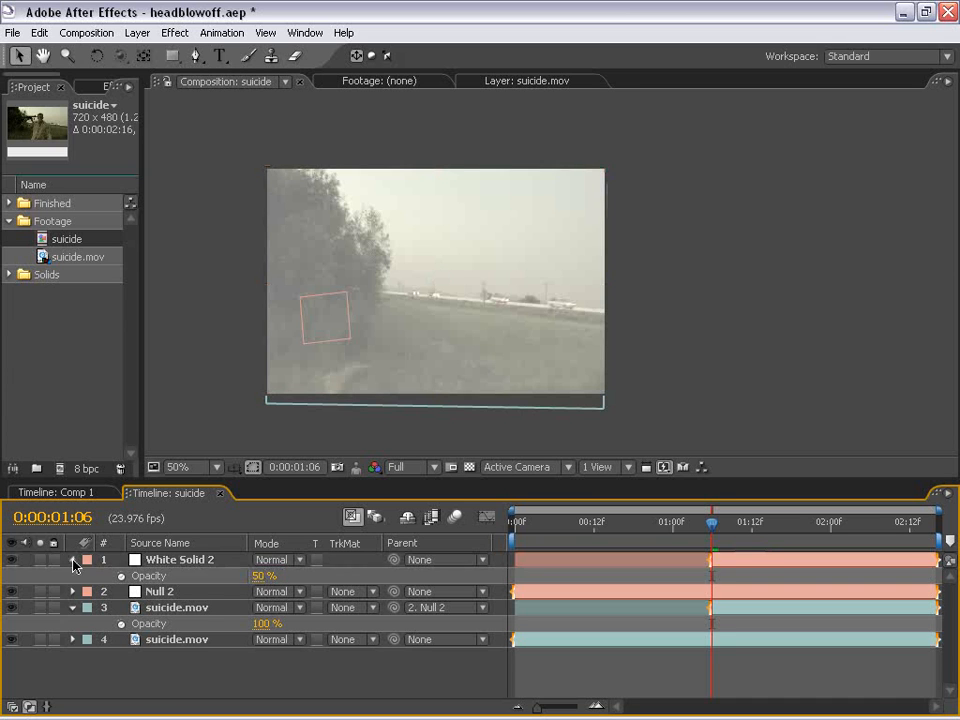
pyautogui.click(73, 560)
# Toggle the frozen plate's visibility to compare it with the footage, leaving the plate hidden.
pyautogui.click(11, 591)
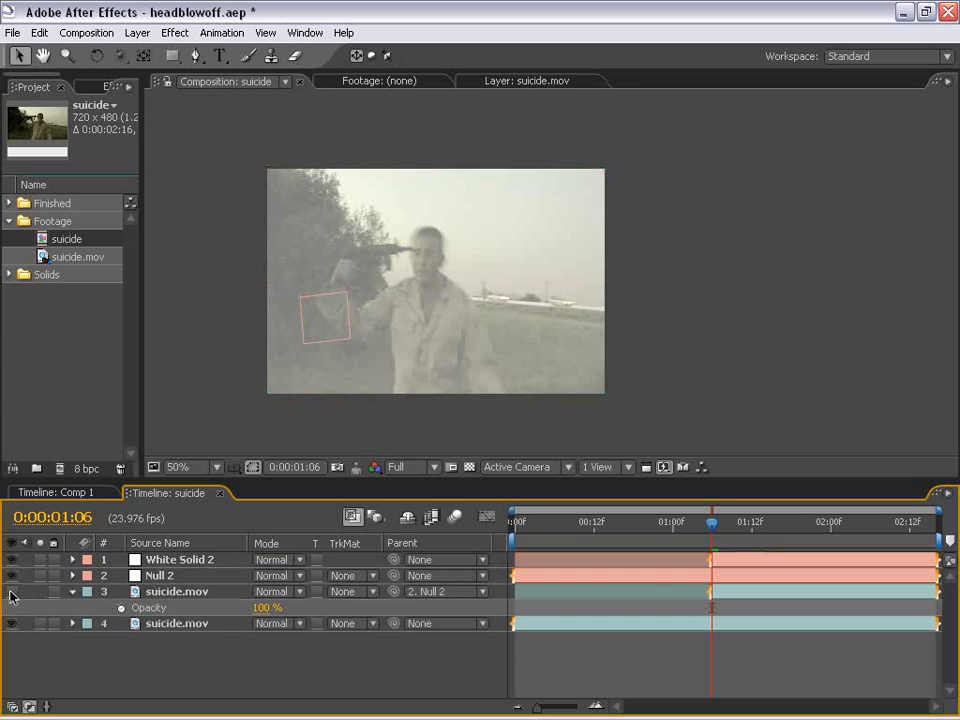
pyautogui.click(11, 591)
pyautogui.click(11, 591)
# Draw a closed, curved Pen mask on the white solid loosely around the man's head, from above the hair to the neck.
pyautogui.scroll(1, 435, 292)
pyautogui.press('space')
pyautogui.moveTo(405, 294); pyautogui.dragTo(514, 283)
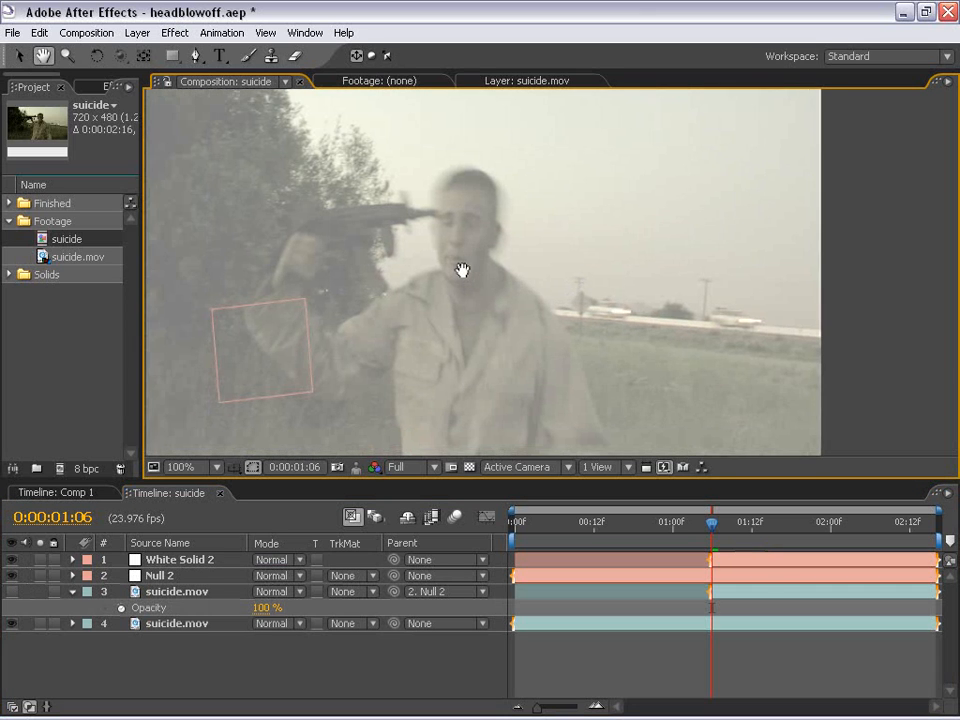
pyautogui.moveTo(452, 256); pyautogui.dragTo(385, 267)
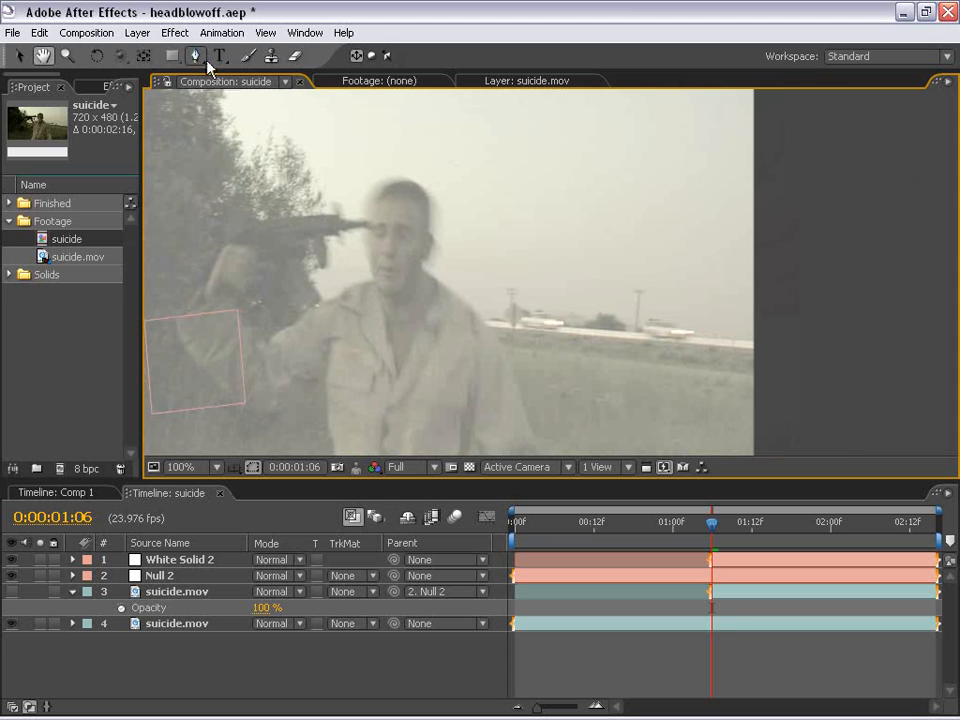
pyautogui.click(198, 57)
pyautogui.click(735, 598)
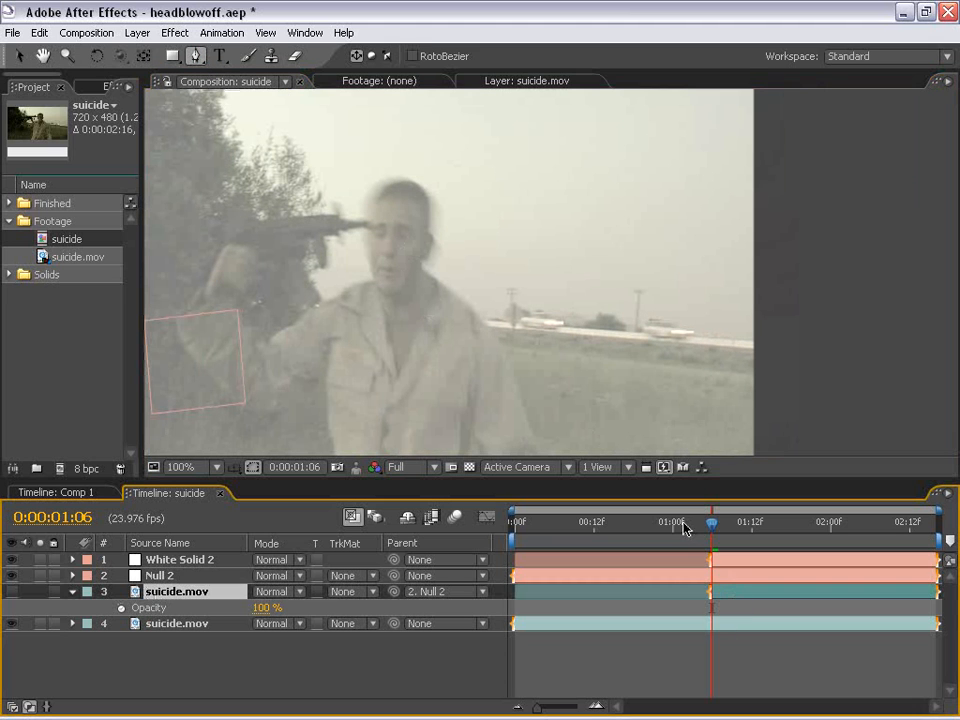
pyautogui.click(729, 561)
pyautogui.click(397, 158)
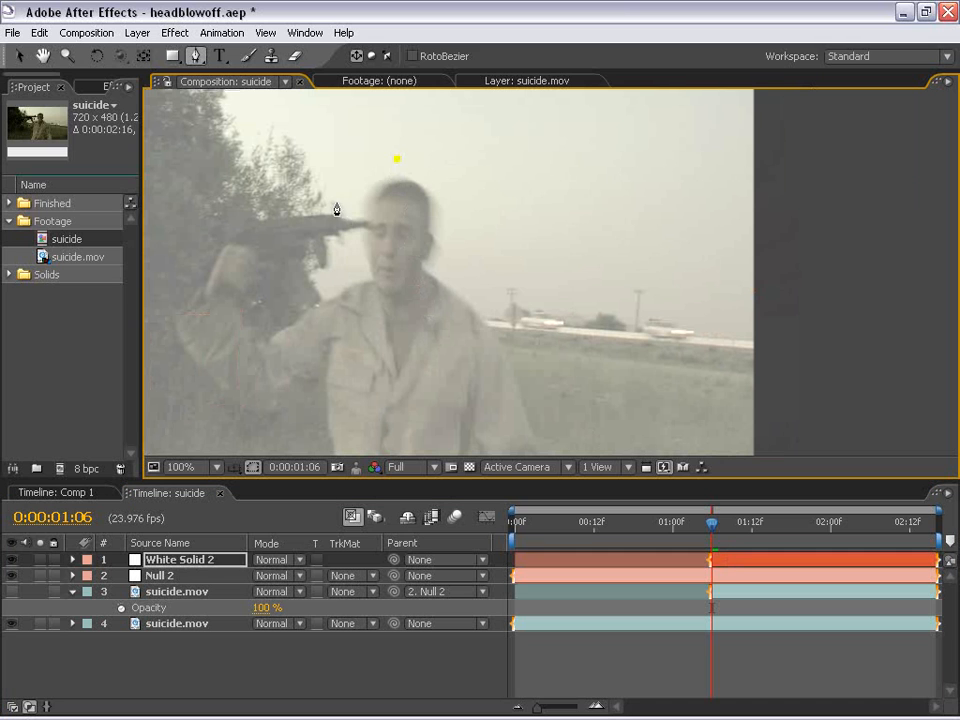
pyautogui.click(405, 305)
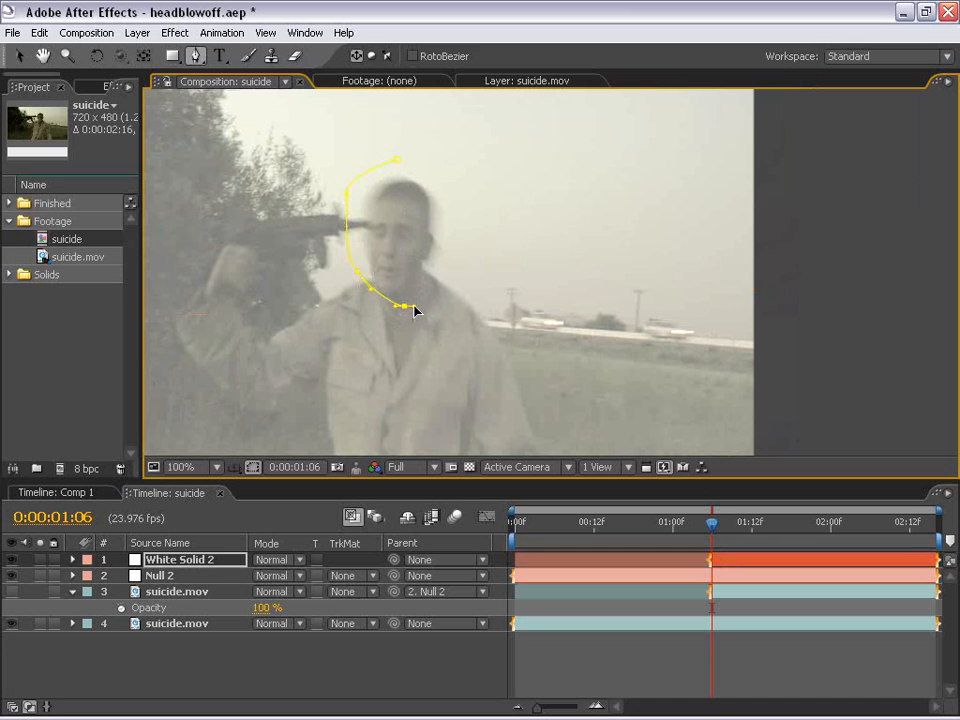
pyautogui.click(462, 280)
pyautogui.click(397, 163)
# Feather the white solid's head mask by 6 pixels and deselect the layer.
pyautogui.press('f')
pyautogui.click(294, 591)
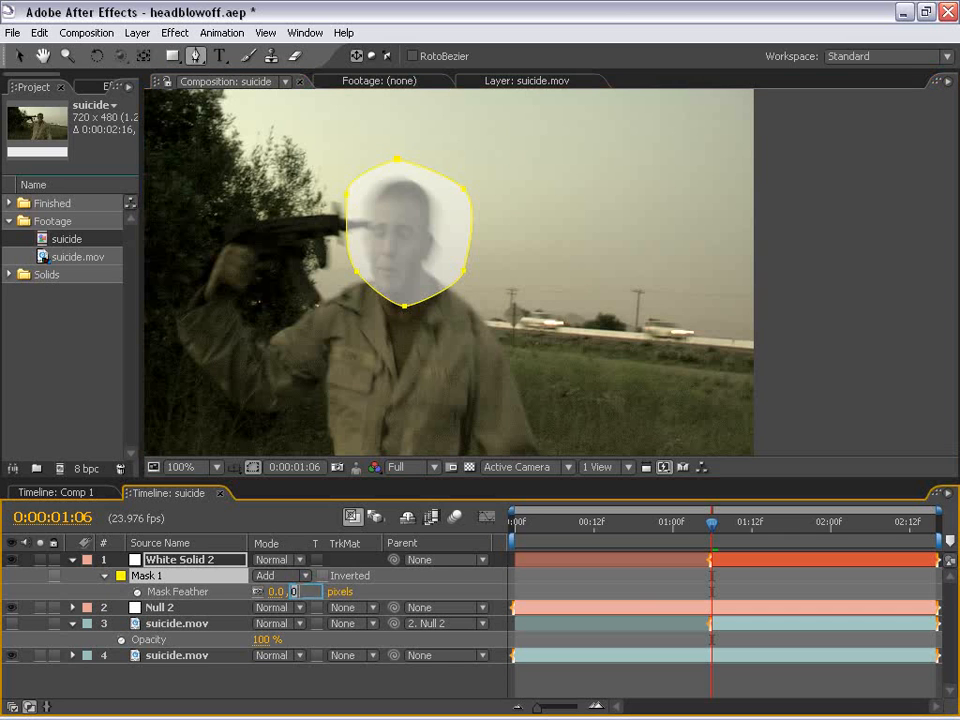
pyautogui.write('6')
pyautogui.press('Return')
pyautogui.press('v')
pyautogui.click(629, 593)
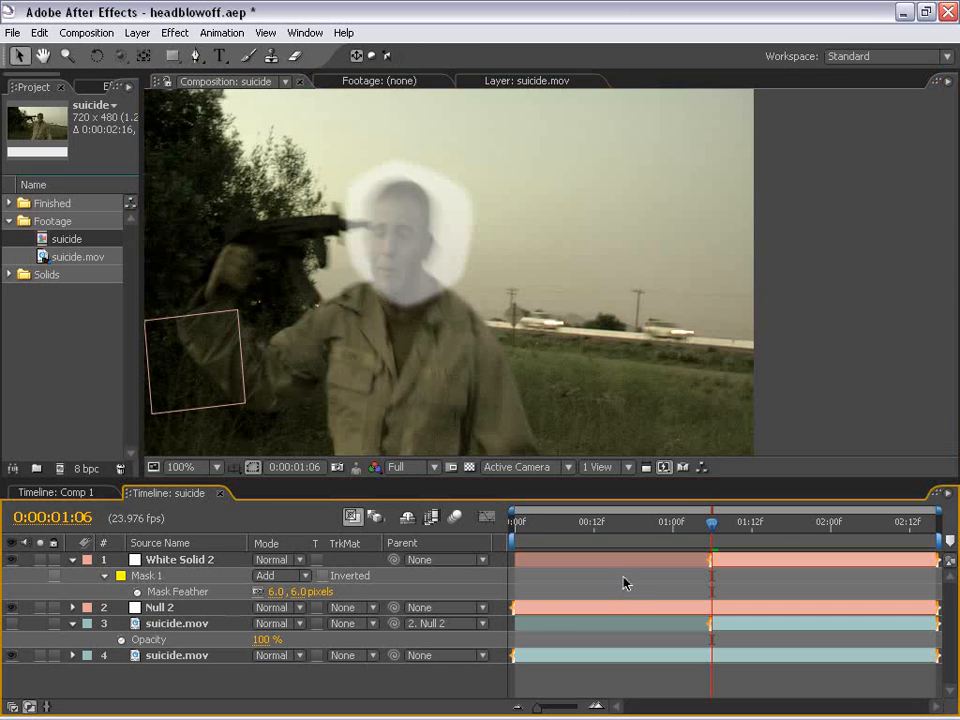
# Move the white solid's anchor point to the base of the man's neck with the Pan Behind tool.
pyautogui.click(725, 560)
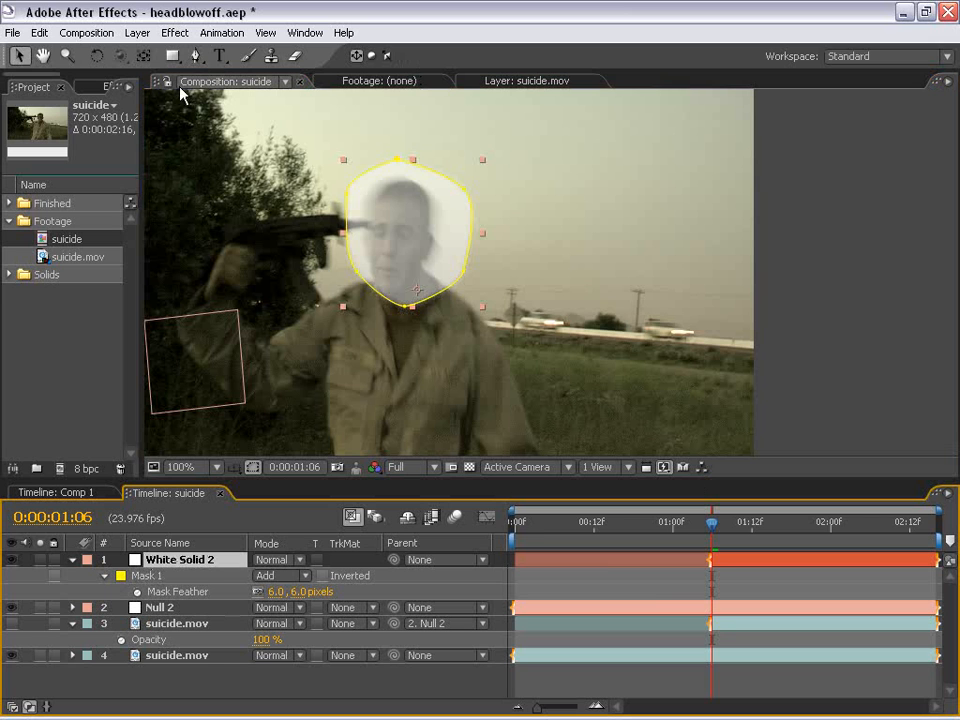
pyautogui.click(146, 57)
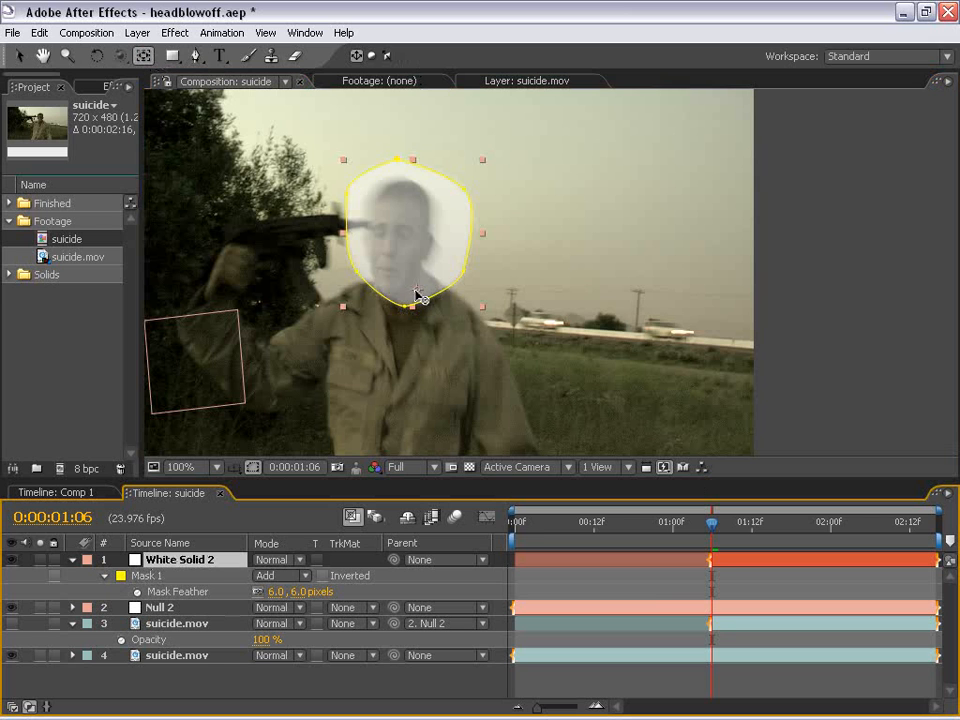
pyautogui.moveTo(417, 291)
pyautogui.mouseDown()
pyautogui.moveTo(402, 304)
pyautogui.moveTo(402, 295)
pyautogui.mouseUp()
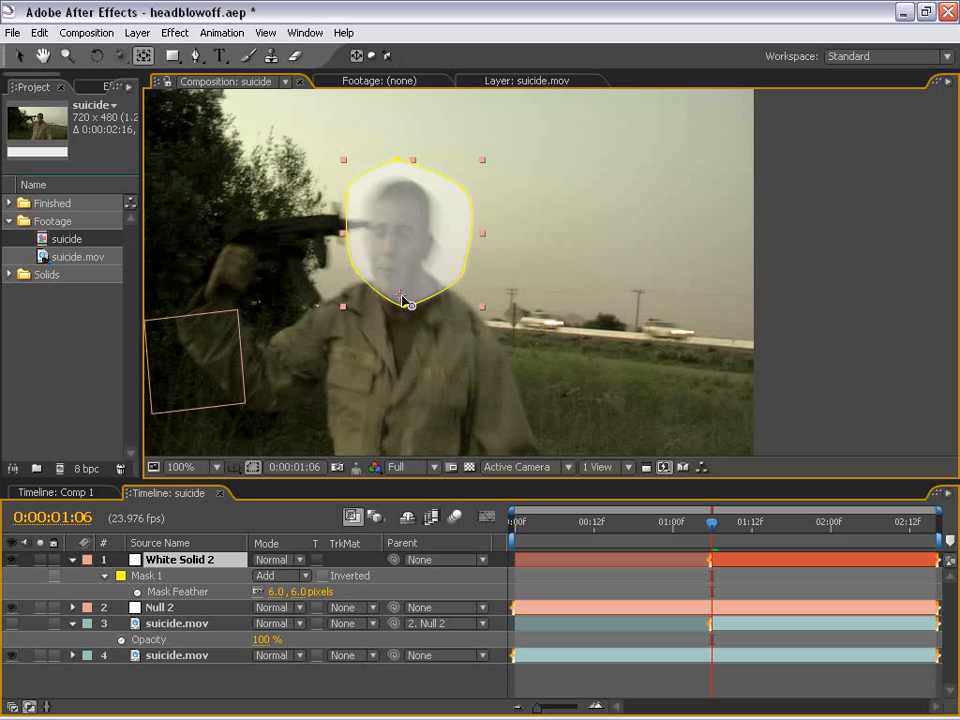
# Try rotating the masked solid around its new neck pivot.
pyautogui.press('w')
pyautogui.moveTo(420, 217)
pyautogui.mouseDown()
pyautogui.moveTo(484, 281)
pyautogui.moveTo(256, 338)
pyautogui.moveTo(422, 231)
pyautogui.moveTo(411, 224)
pyautogui.mouseUp()
pyautogui.press('v')
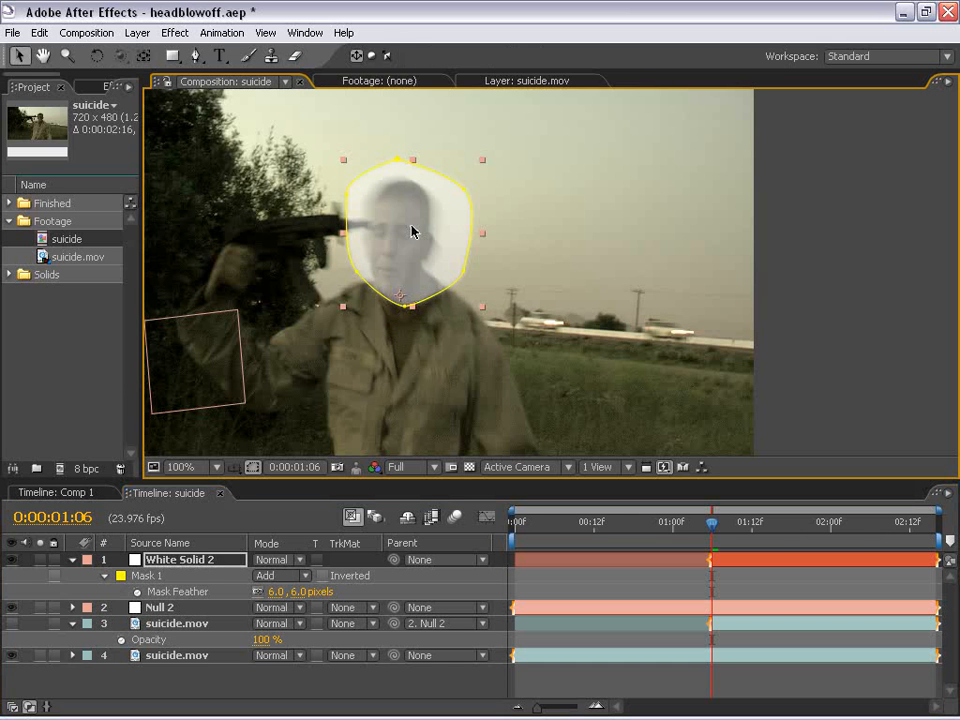
pyautogui.click(788, 636)
# Reveal the white solid's position and rotation and set a starting keyframe for both at 0:00:01:06.
pyautogui.click(726, 561)
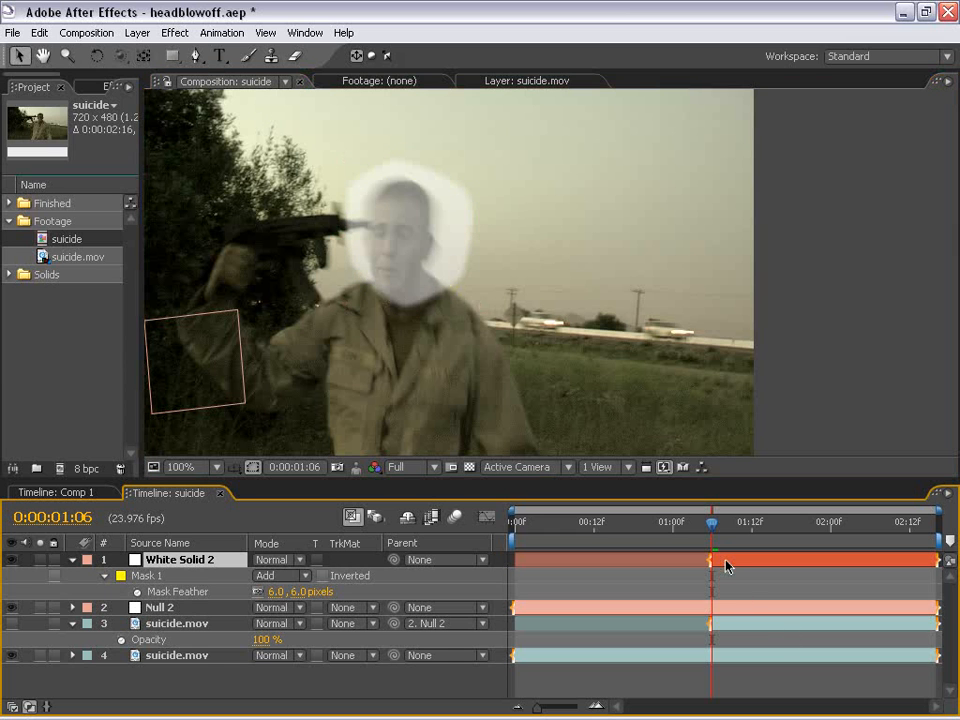
pyautogui.press('p')
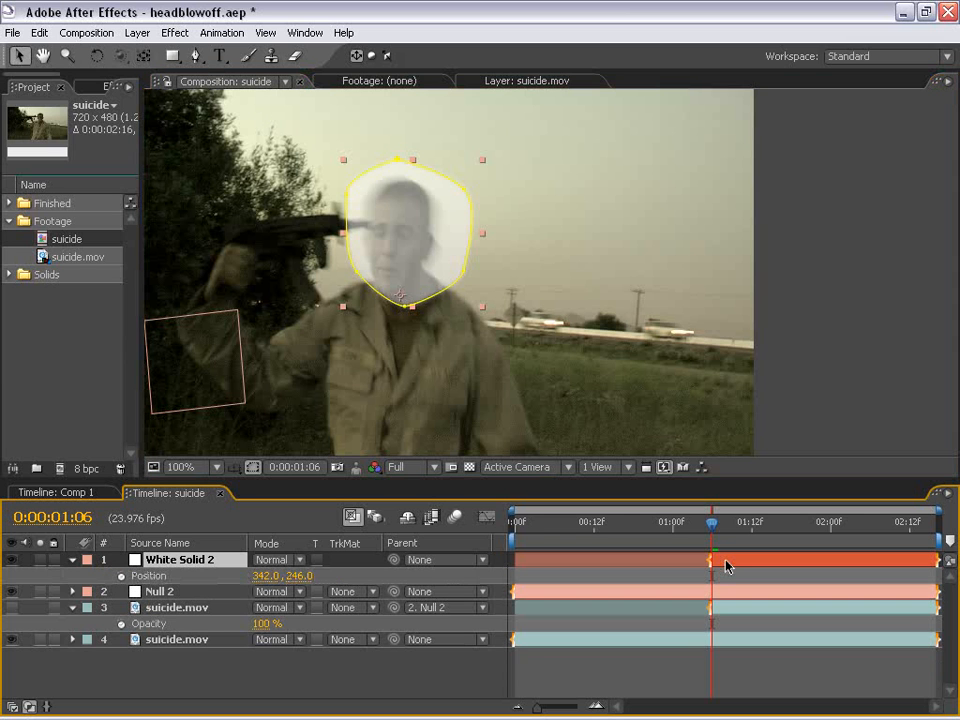
pyautogui.hotkey('shift', 'r')
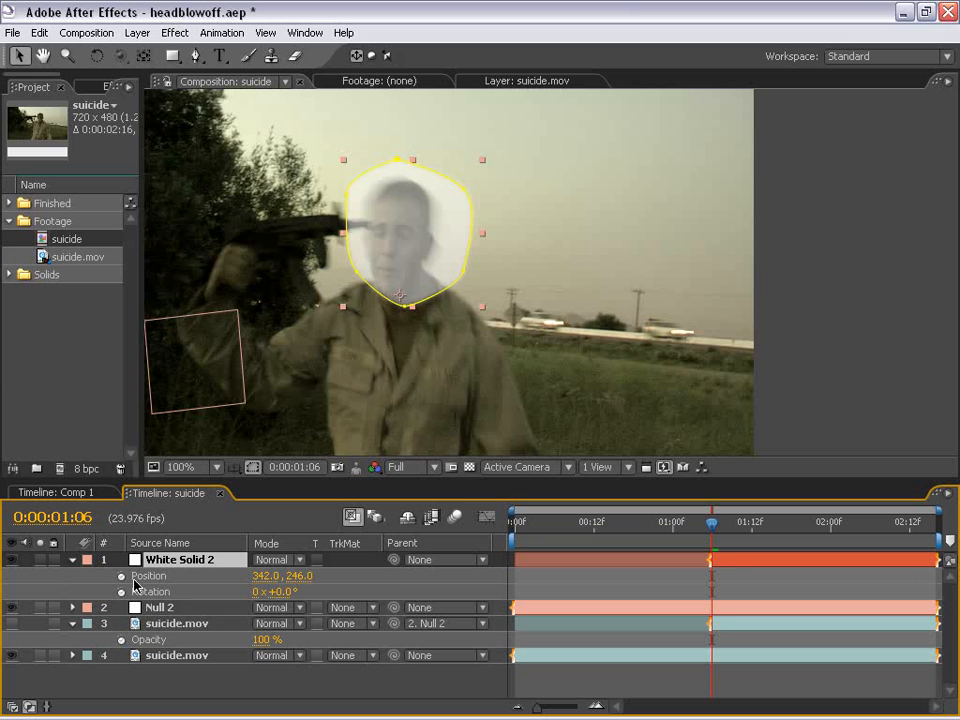
pyautogui.click(121, 577)
pyautogui.click(121, 590)
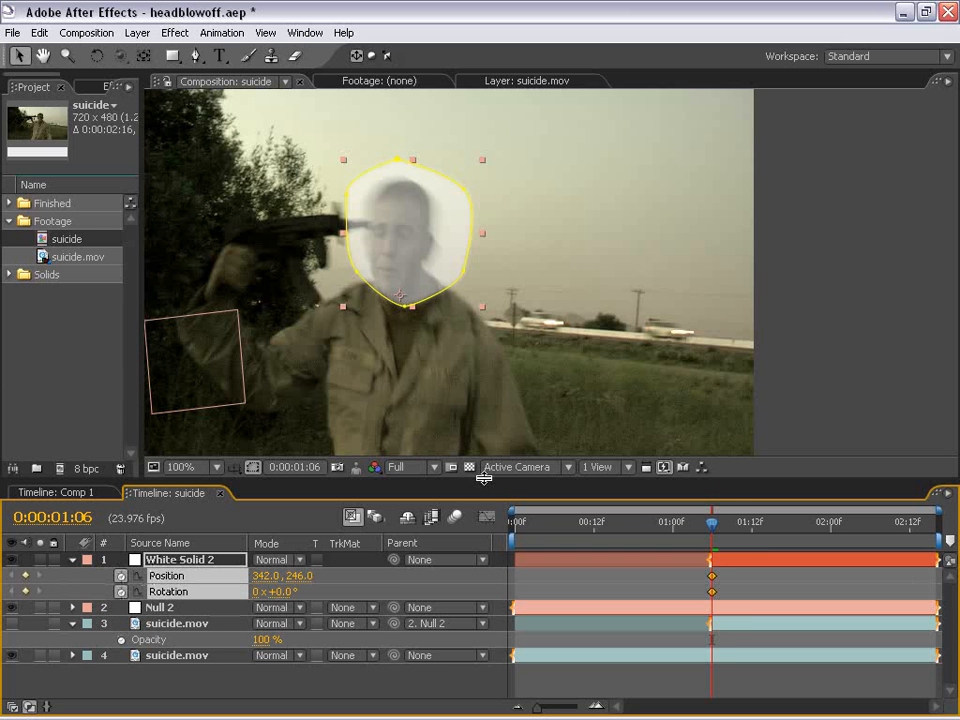
# At 0:00:01:10, move the masked solid to about 446, 237 and rotate it about 79° to cover the head.
pyautogui.press('space')
pyautogui.moveTo(427, 226); pyautogui.dragTo(660, 337)
pyautogui.press('w')
pyautogui.press('v')
pyautogui.moveTo(619, 370); pyautogui.dragTo(572, 313)
# At 0:00:01:08, reposition the masked solid to about 363, 224.5 and rotate it to about 35° over the head.
pyautogui.press('pageup')
pyautogui.press('pageup')
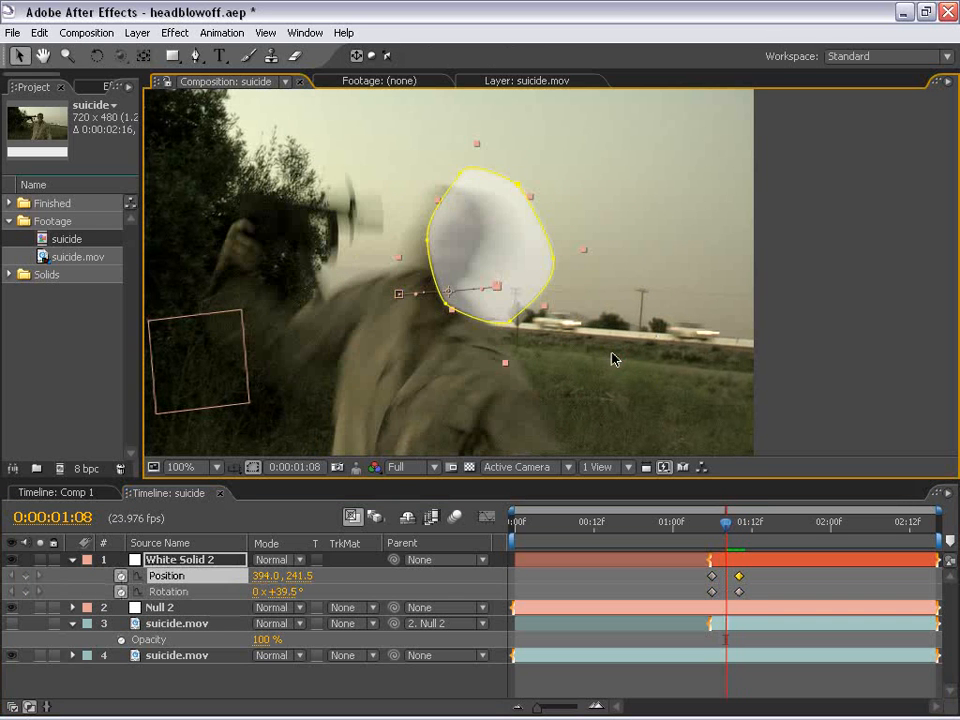
pyautogui.moveTo(476, 219); pyautogui.dragTo(461, 229)
pyautogui.press('w')
pyautogui.moveTo(511, 252); pyautogui.dragTo(513, 243)
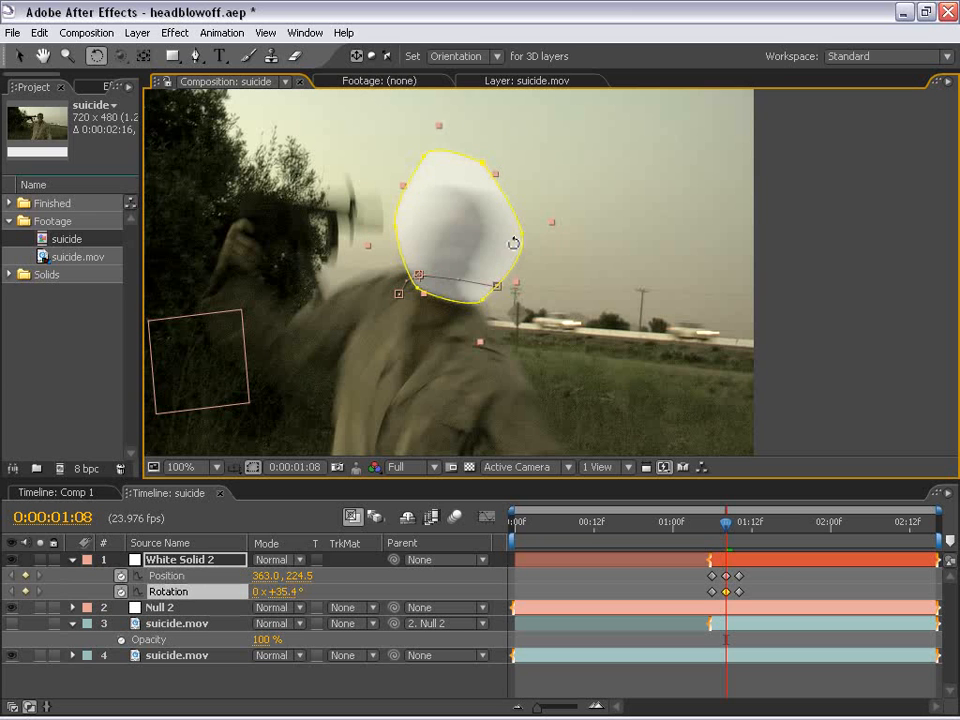
pyautogui.press('v')
# At 0:00:01:12, move the masked solid down onto the falling head and rotate it to about 89.6°.
pyautogui.press('pagedown')
pyautogui.press('pagedown')
pyautogui.press('pagedown')
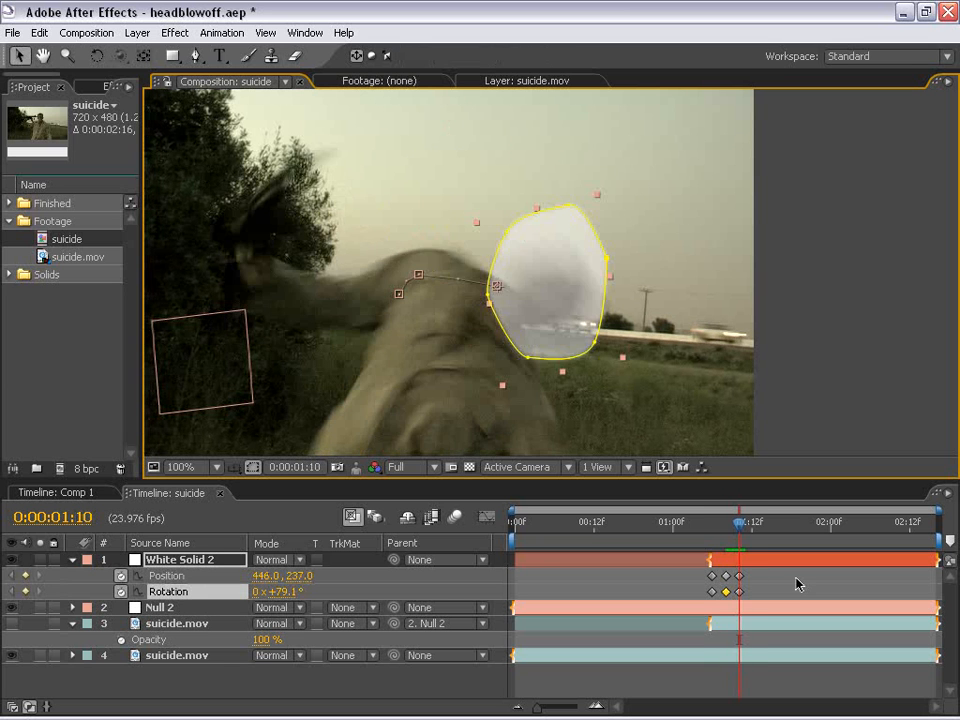
pyautogui.press('pagedown')
pyautogui.press('space')
pyautogui.moveTo(422, 377); pyautogui.dragTo(334, 283)
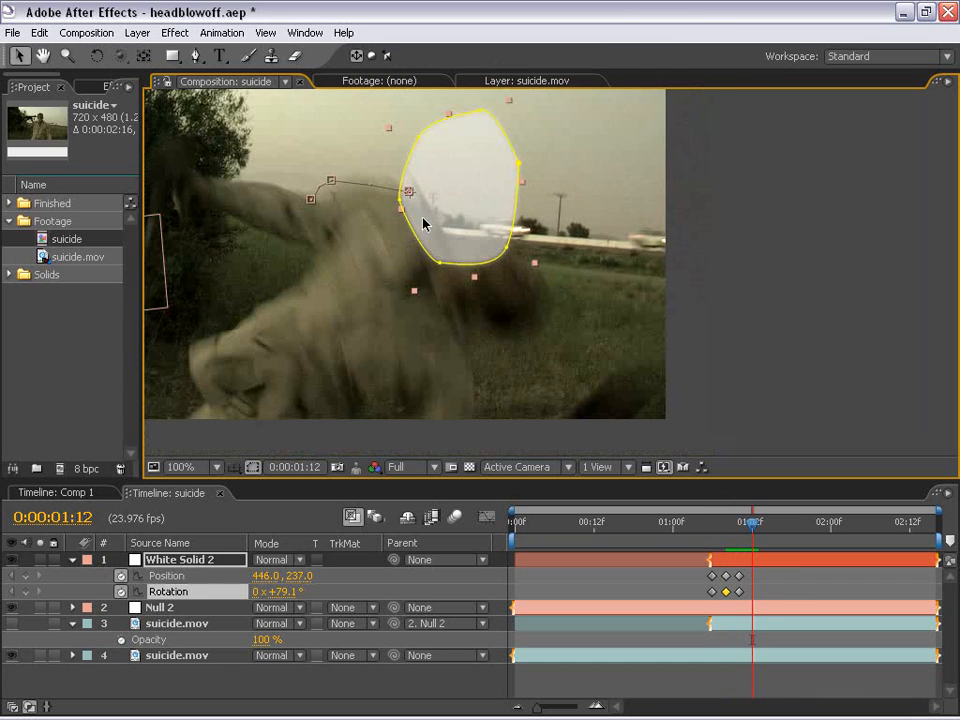
pyautogui.moveTo(458, 160); pyautogui.dragTo(526, 470)
pyautogui.press('w')
pyautogui.press('v')
# Keyframe the masked solid's position through the frames after 0:00:01:12 so it follows the head down below the frame edge.
pyautogui.press('pagedown')
pyautogui.press('pagedown')
pyautogui.press('pagedown')
pyautogui.press('pagedown')
pyautogui.press('pagedown')
pyautogui.press('pagedown')
pyautogui.press('pagedown')
# Step back through the animation to 0:00:01:08 and check how well the mask covers the head.
pyautogui.press('pageup')
pyautogui.press('pageup')
pyautogui.press('pageup')
pyautogui.press('pageup')
pyautogui.press('pageup')
pyautogui.press('pageup')
pyautogui.press('pageup')
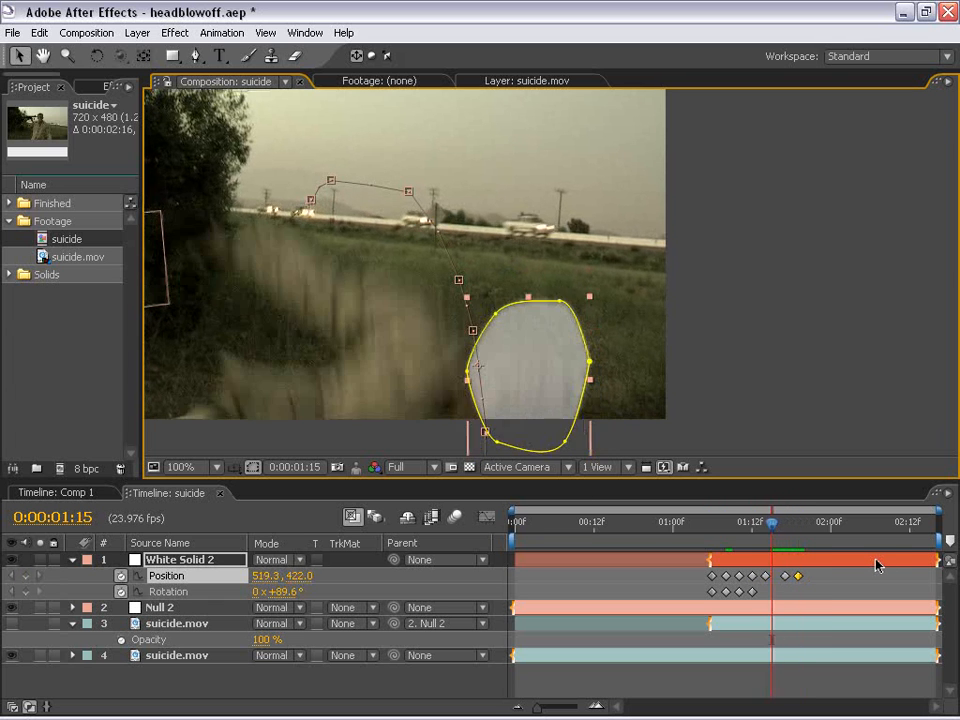
pyautogui.press('pageup')
pyautogui.press('pageup')
pyautogui.press('pageup')
pyautogui.press('pageup')
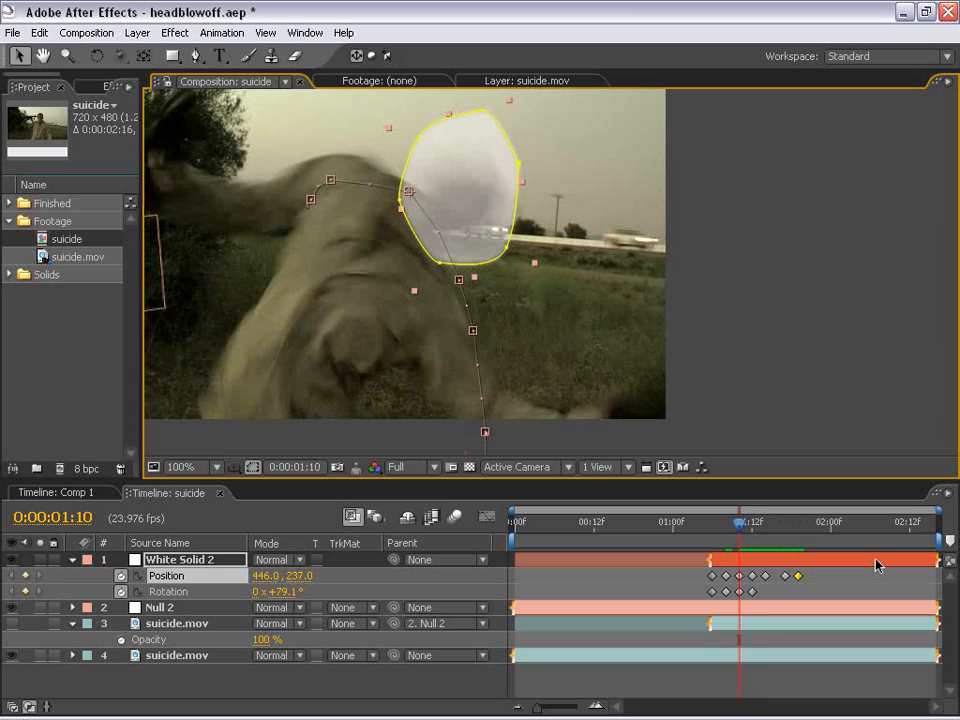
pyautogui.scroll(-2, 546, 272)
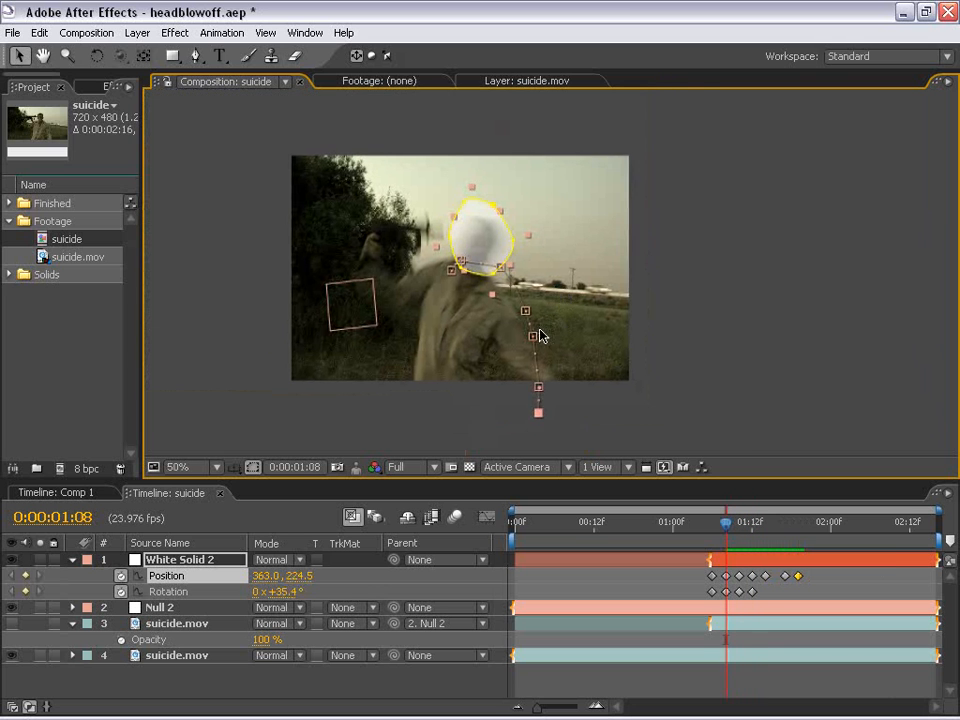
pyautogui.scroll(2, 506, 240)
# Set the head mask's expansion to 2 pixels and its feather to 14 pixels.
pyautogui.click(752, 555)
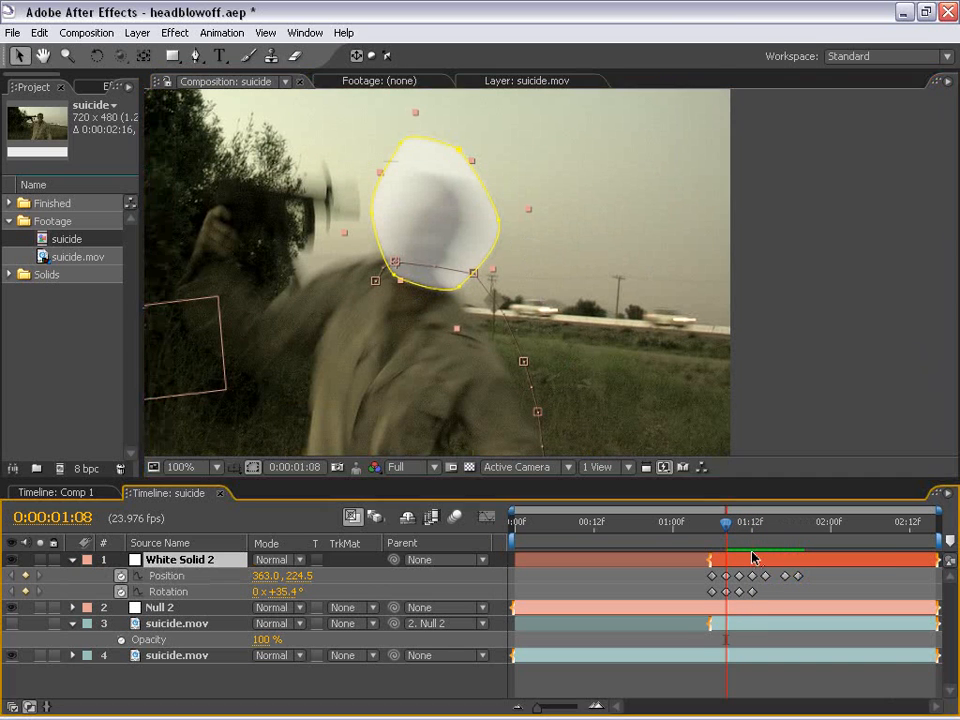
pyautogui.press('m')
pyautogui.press('m')
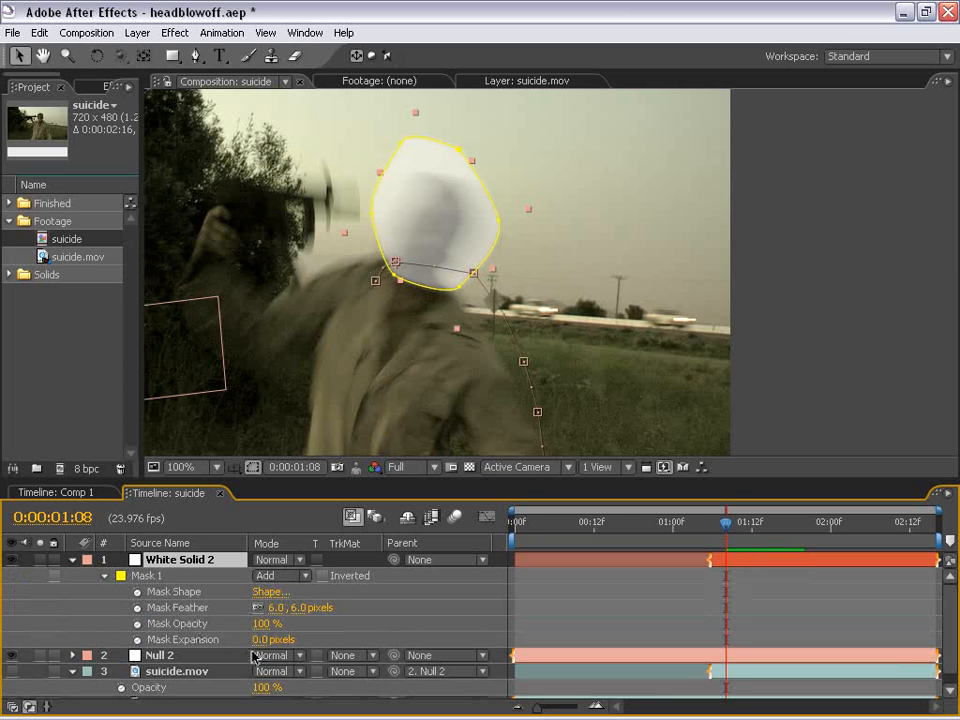
pyautogui.moveTo(258, 638)
pyautogui.mouseDown()
pyautogui.moveTo(281, 632)
pyautogui.moveTo(258, 637)
pyautogui.mouseUp()
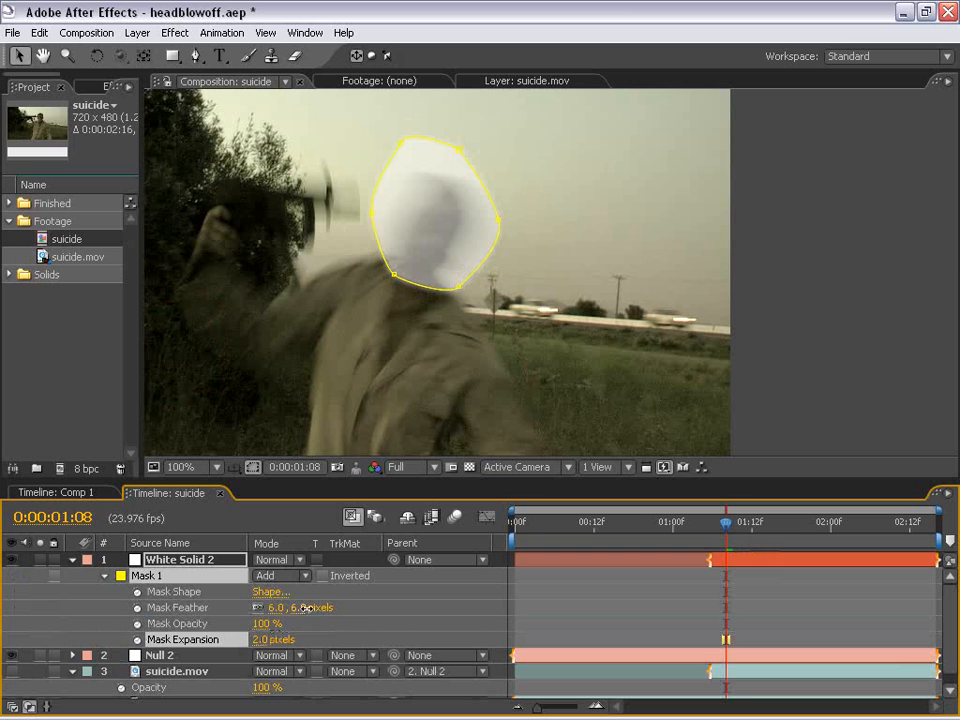
pyautogui.moveTo(304, 608); pyautogui.dragTo(312, 608)
pyautogui.click(599, 599)
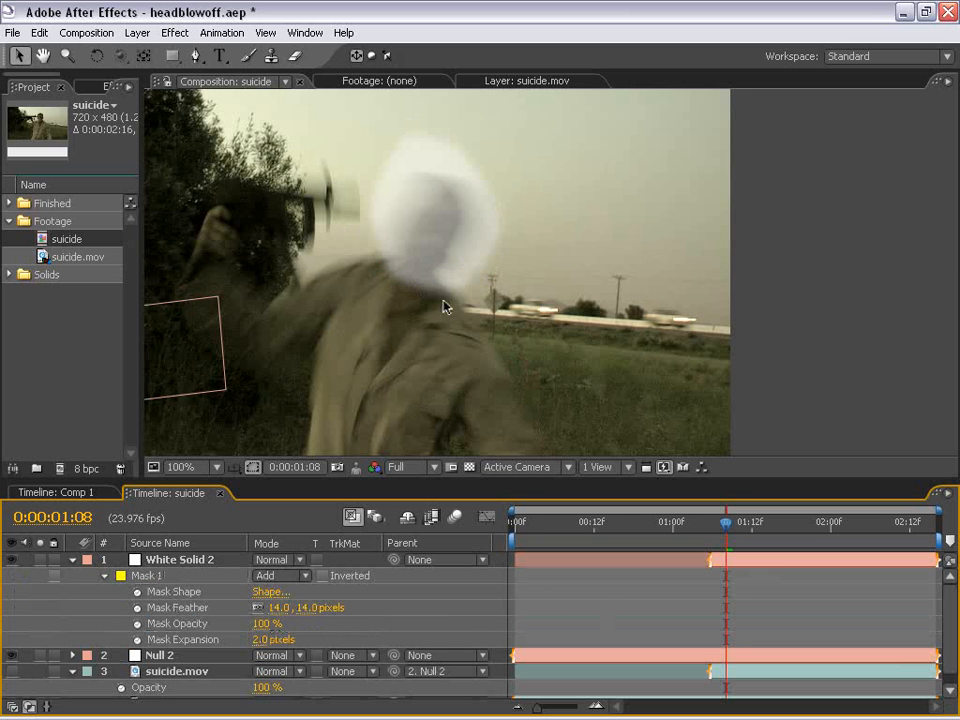
# Collapse the white solid's mask properties and set the layer's opacity to 100%.
pyautogui.scroll(-1, 435, 265)
pyautogui.click(73, 560)
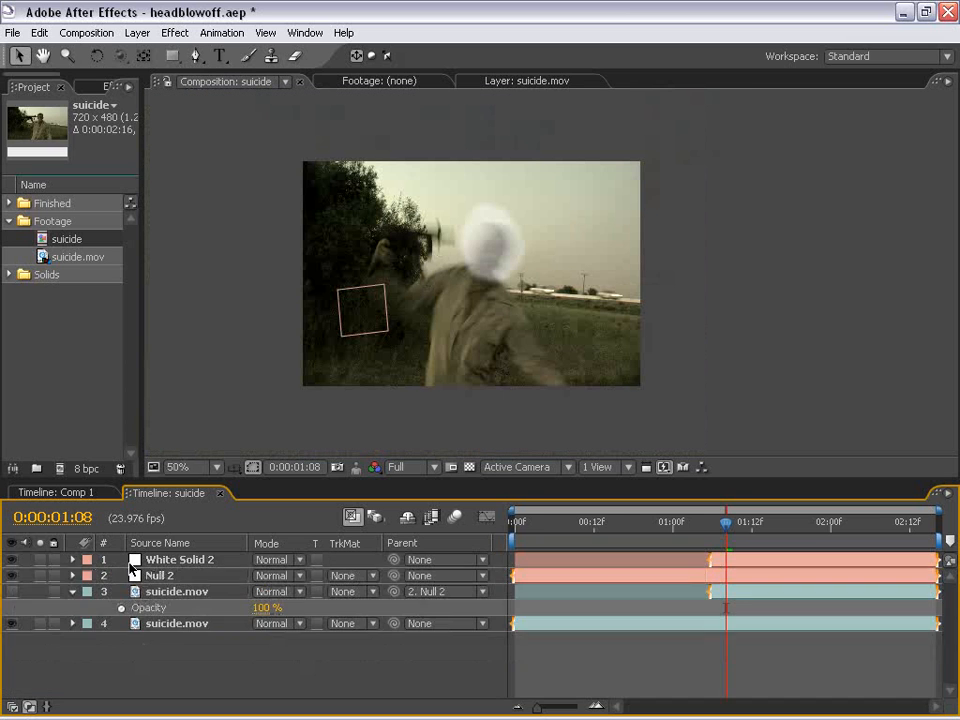
pyautogui.click(182, 561)
pyautogui.press('t')
pyautogui.moveTo(262, 577); pyautogui.dragTo(528, 575)
pyautogui.click(156, 575)
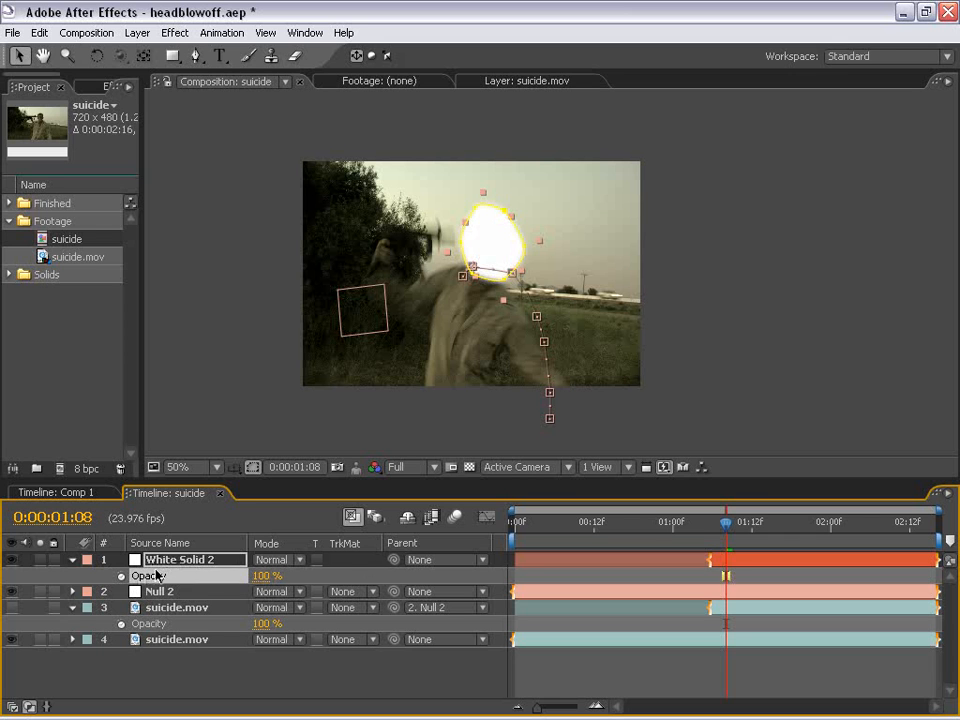
# Rename the masked white solid layer as Head Matte.
pyautogui.click(178, 562)
pyautogui.press('Return')
pyautogui.write('Head Matte')
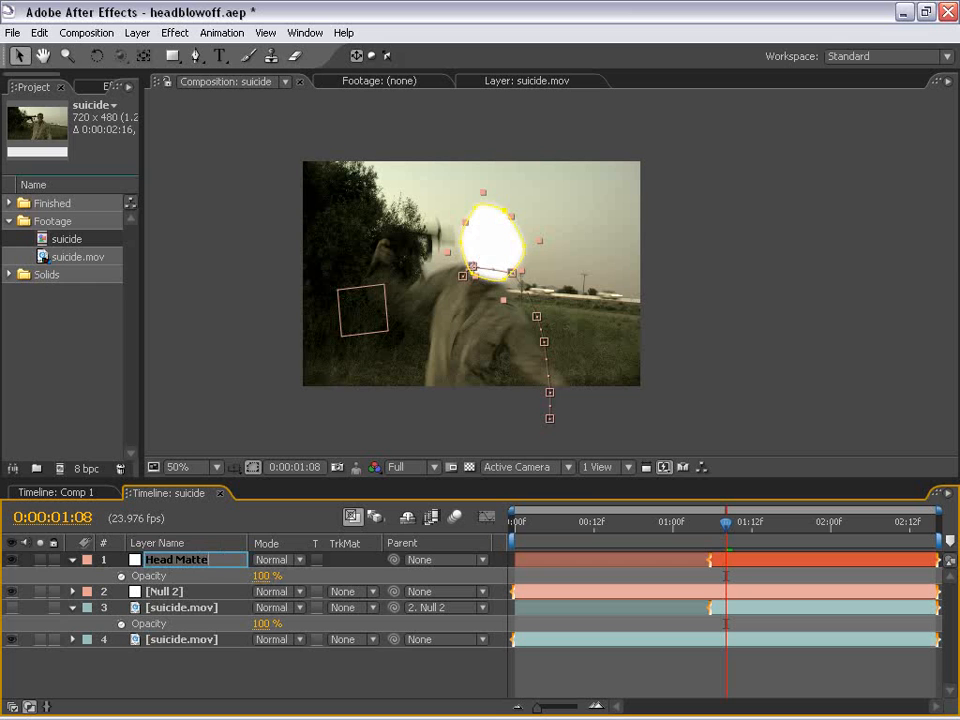
pyautogui.click(178, 652)
# Move the Head Matte layer directly above the suicide.mov layer parented to Null 2, and hide Null 2.
pyautogui.moveTo(173, 560); pyautogui.dragTo(165, 600)
pyautogui.click(165, 607)
pyautogui.click(71, 577)
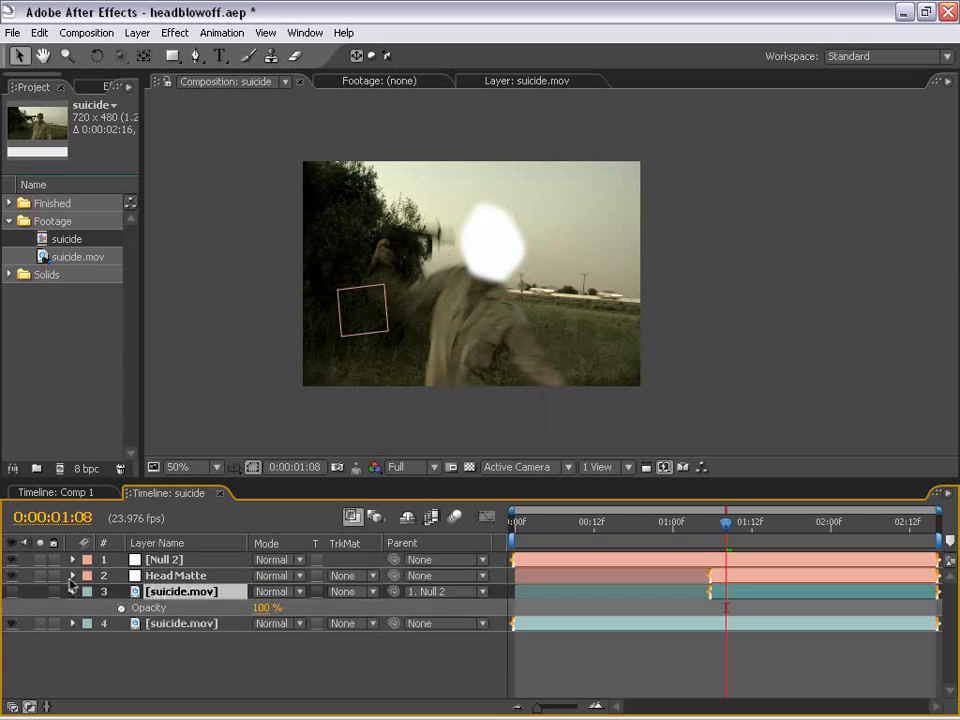
pyautogui.click(12, 560)
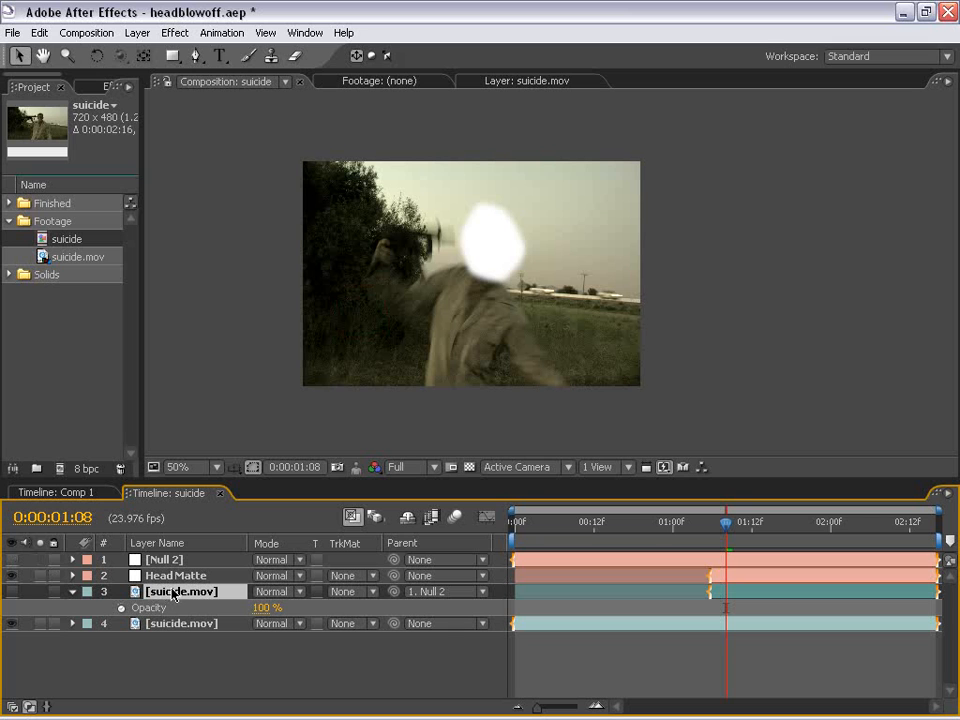
# Set the parented suicide.mov layer to use Head Matte as its alpha matte and make that layer visible.
pyautogui.click(348, 592)
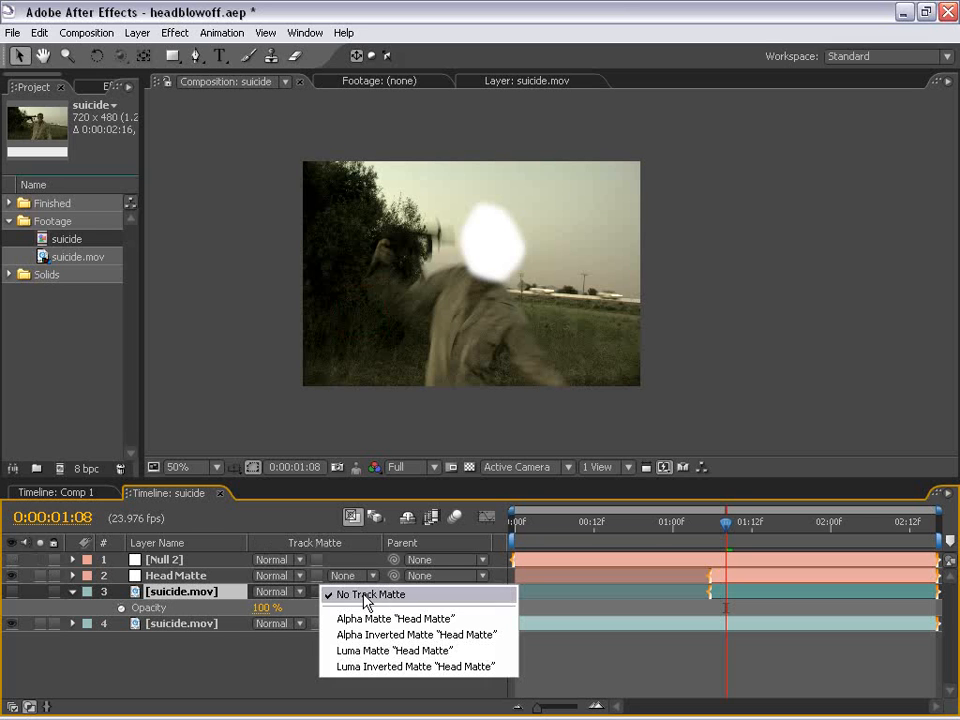
pyautogui.click(433, 620)
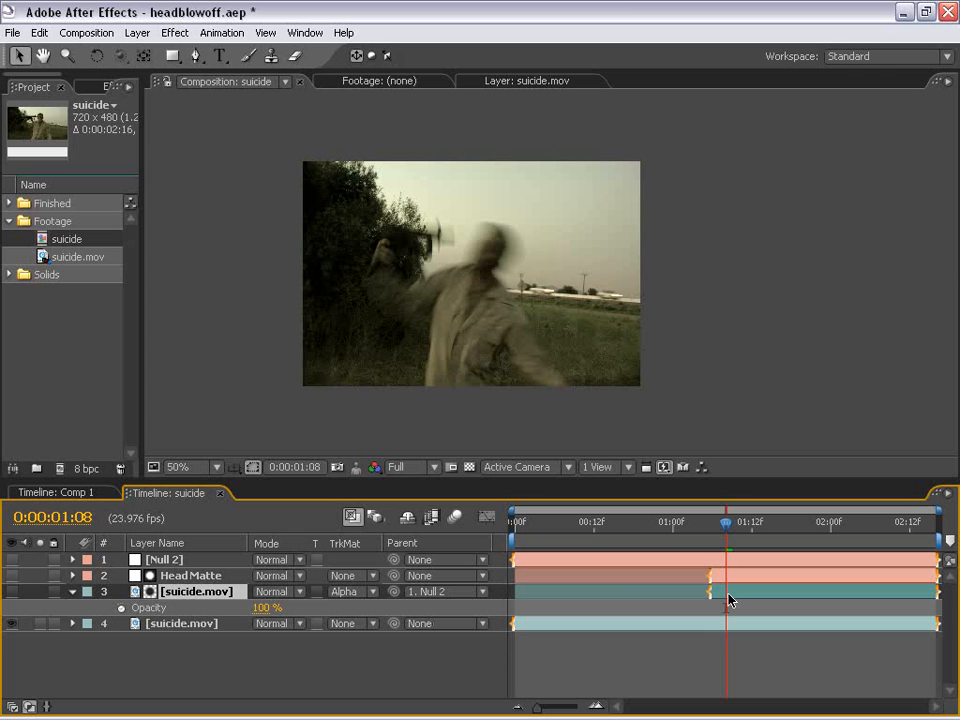
pyautogui.click(12, 591)
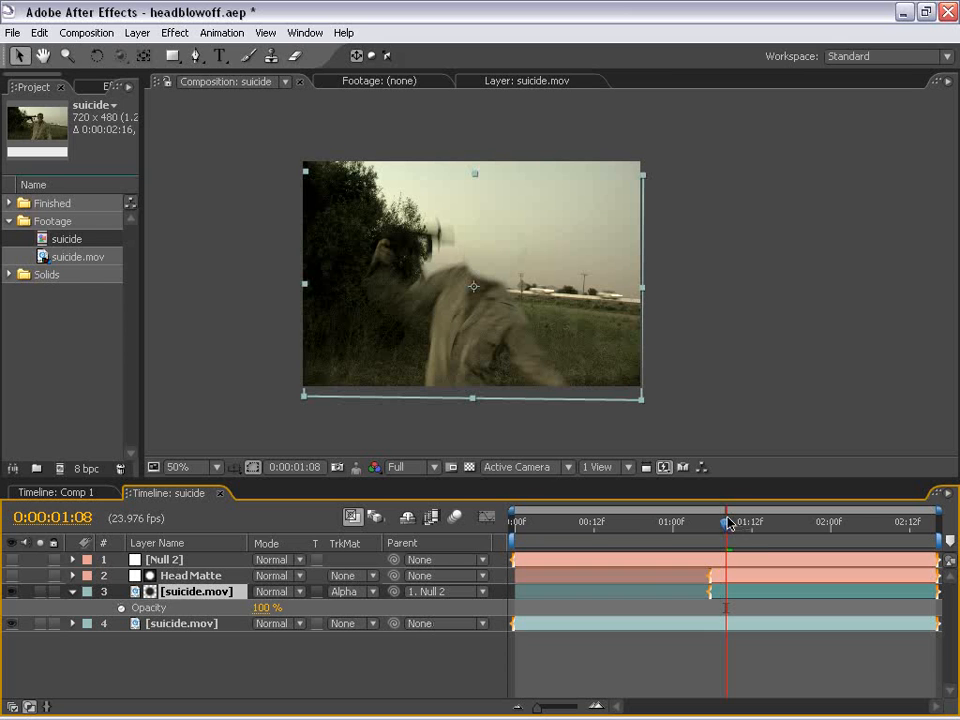
# Go to 0:00:01:07 and set the Head Matte mask's feather to 19 pixels and its expansion to 14 pixels.
pyautogui.moveTo(729, 524); pyautogui.dragTo(716, 557)
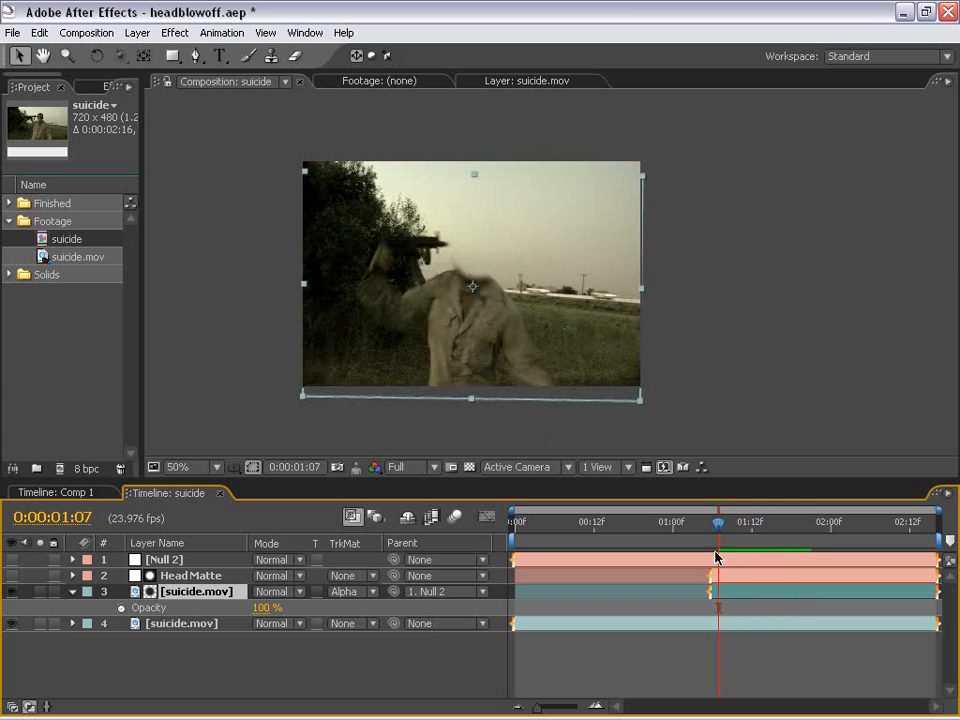
pyautogui.click(724, 574)
pyautogui.press('f')
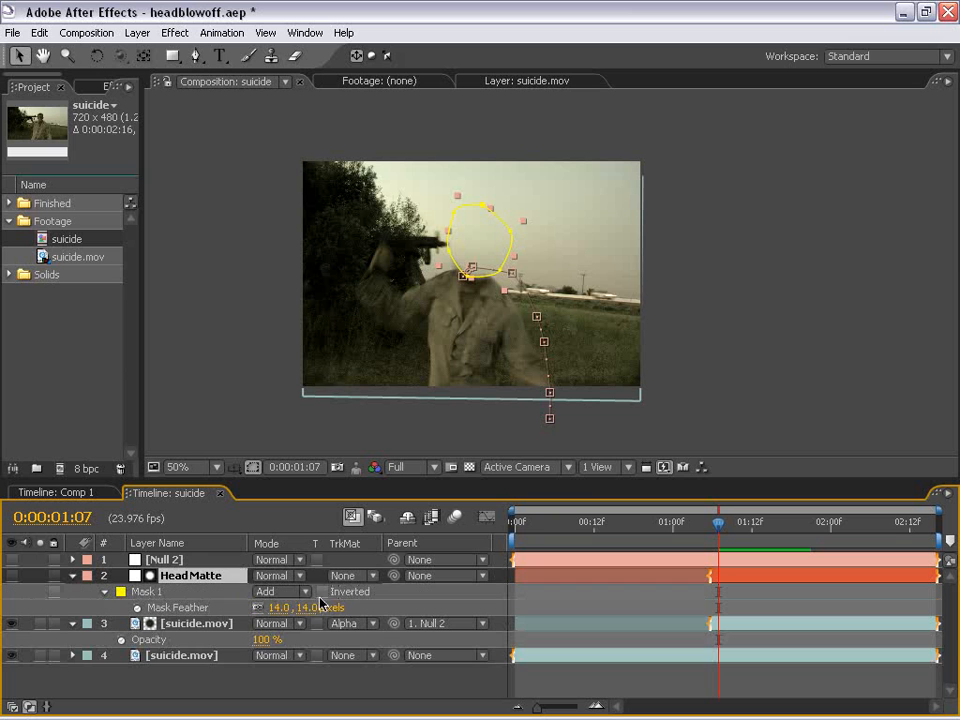
pyautogui.moveTo(306, 608); pyautogui.dragTo(316, 608)
pyautogui.press('m')
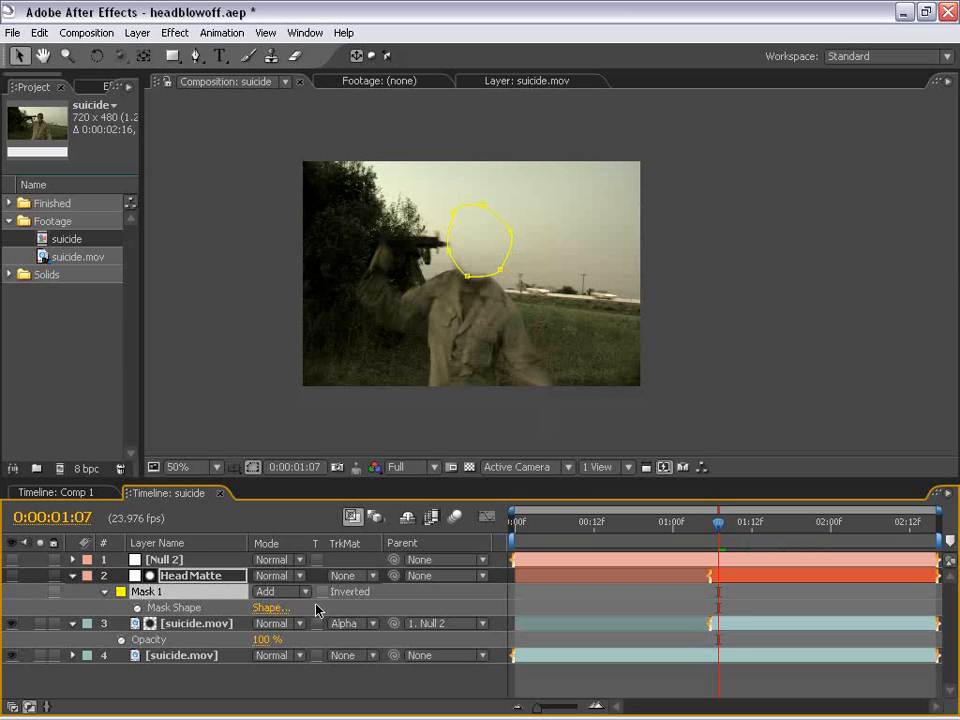
pyautogui.press('m')
pyautogui.moveTo(260, 656); pyautogui.dragTo(269, 655)
pyautogui.click(737, 614)
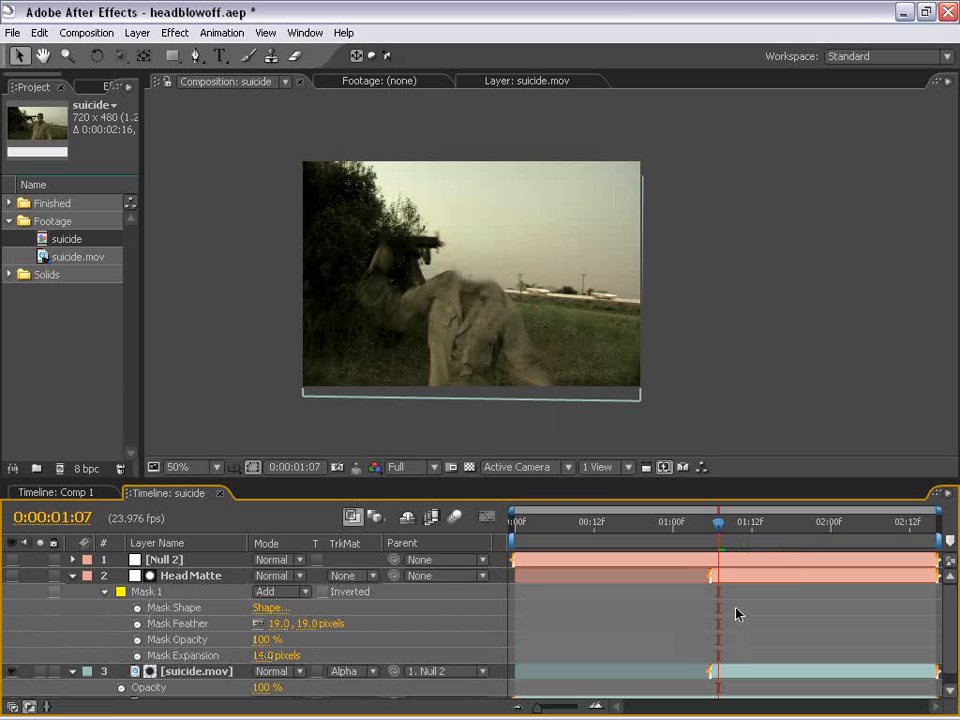
# Make the Head Matte and the matted suicide.mov layer start at 0:00:01:07, one frame after the intact head.
pyautogui.press('pageup')
pyautogui.click(722, 577)
pyautogui.scroll(-1, 697, 573)
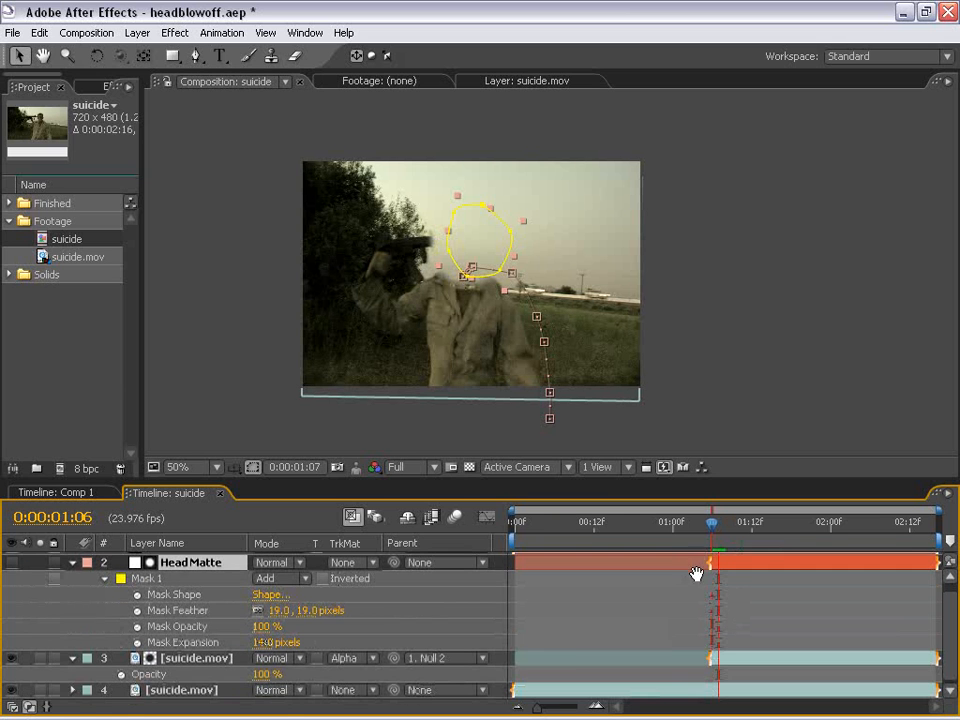
pyautogui.press('pagedown')
pyautogui.click(715, 658)
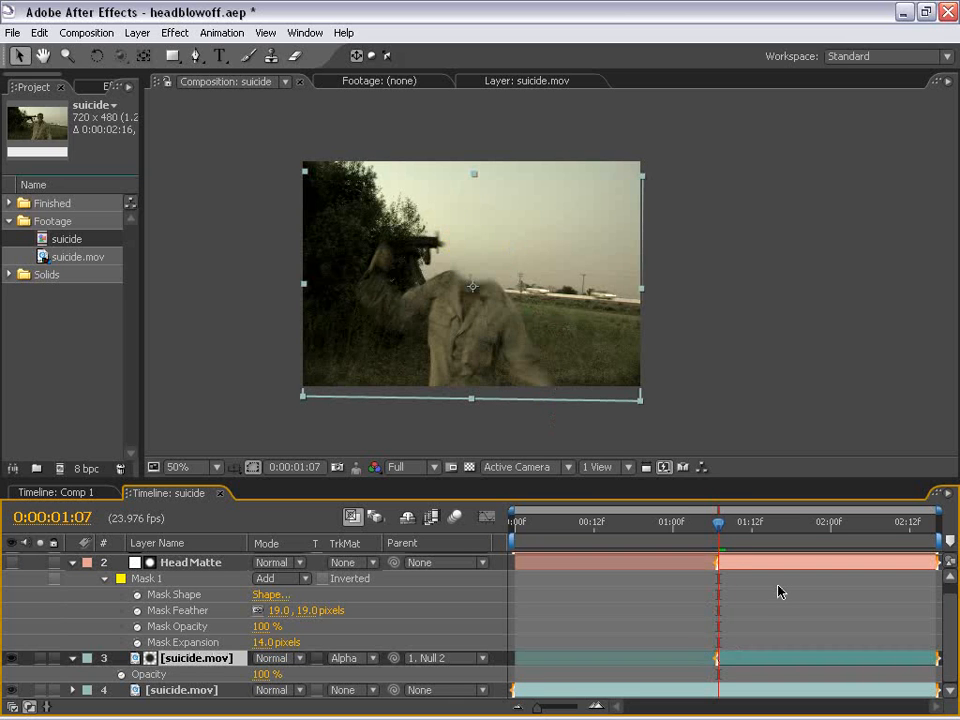
# Step frame by frame from 0:00:01:06 to 0:00:01:16 and check how the clean plate covers the falling head.
pyautogui.press('pageup')
pyautogui.press('pagedown')
pyautogui.press('pagedown')
pyautogui.press('pagedown')
pyautogui.press('pagedown')
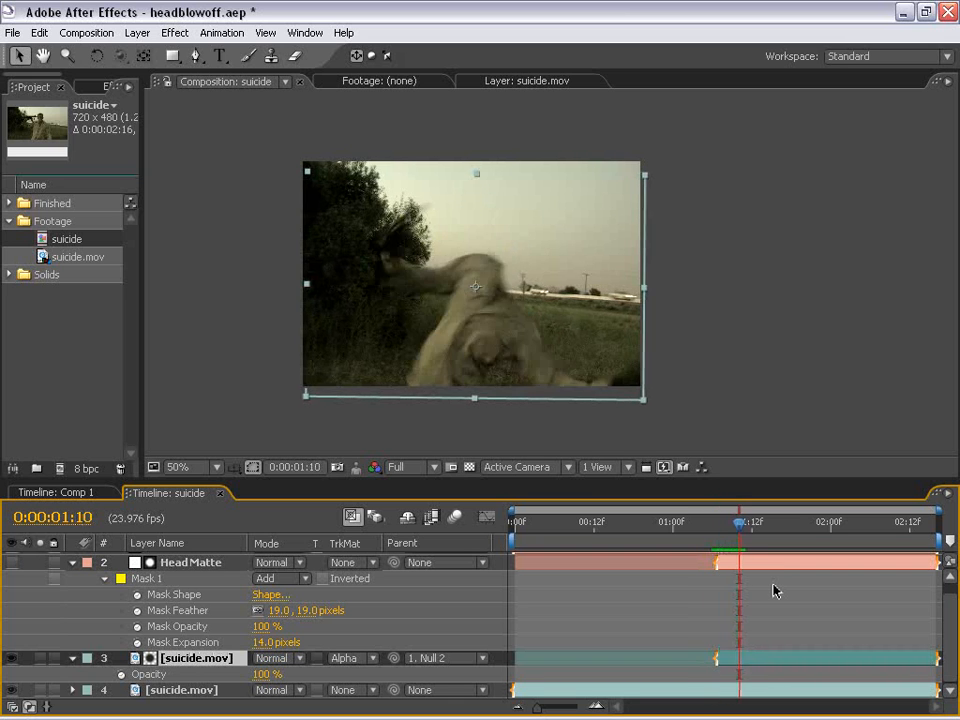
pyautogui.press('pagedown')
pyautogui.press('pagedown')
pyautogui.press('pagedown')
pyautogui.press('pagedown')
pyautogui.press('pagedown')
pyautogui.press('pagedown')
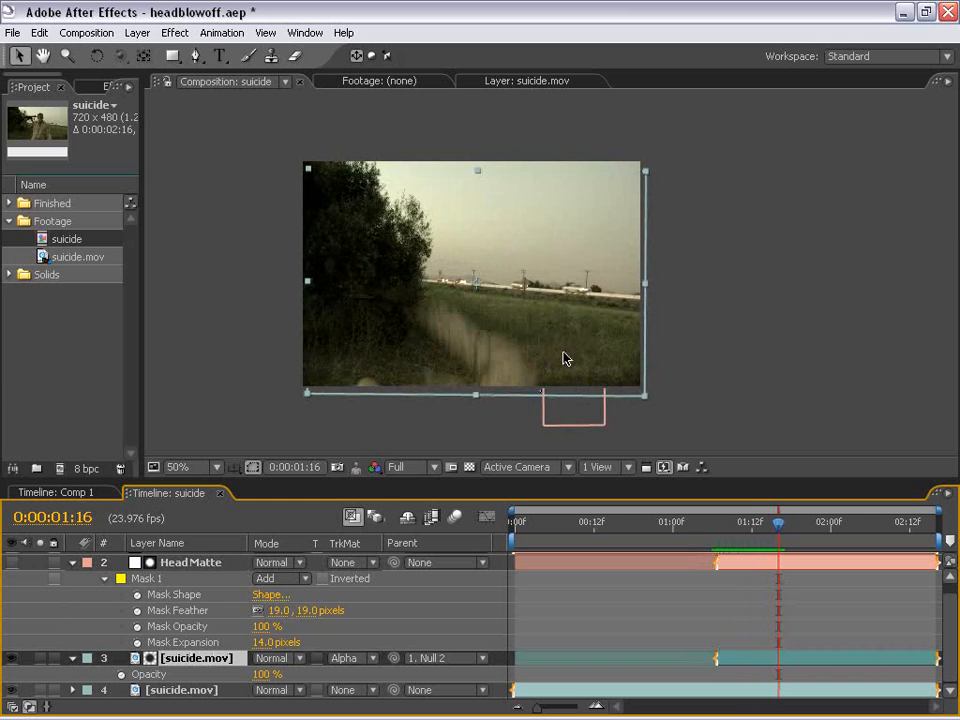
# Play a preview of the composition to examine the head removal in motion.
pyautogui.moveTo(563, 358); pyautogui.dragTo(504, 321)
pyautogui.press('KP_0')
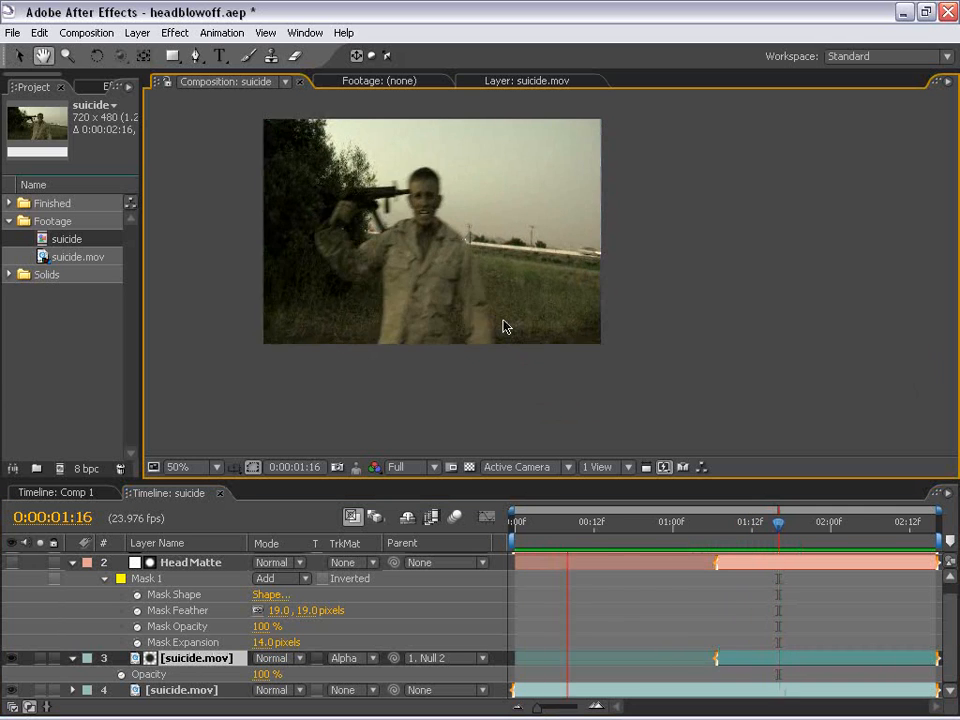
pyautogui.press('space')
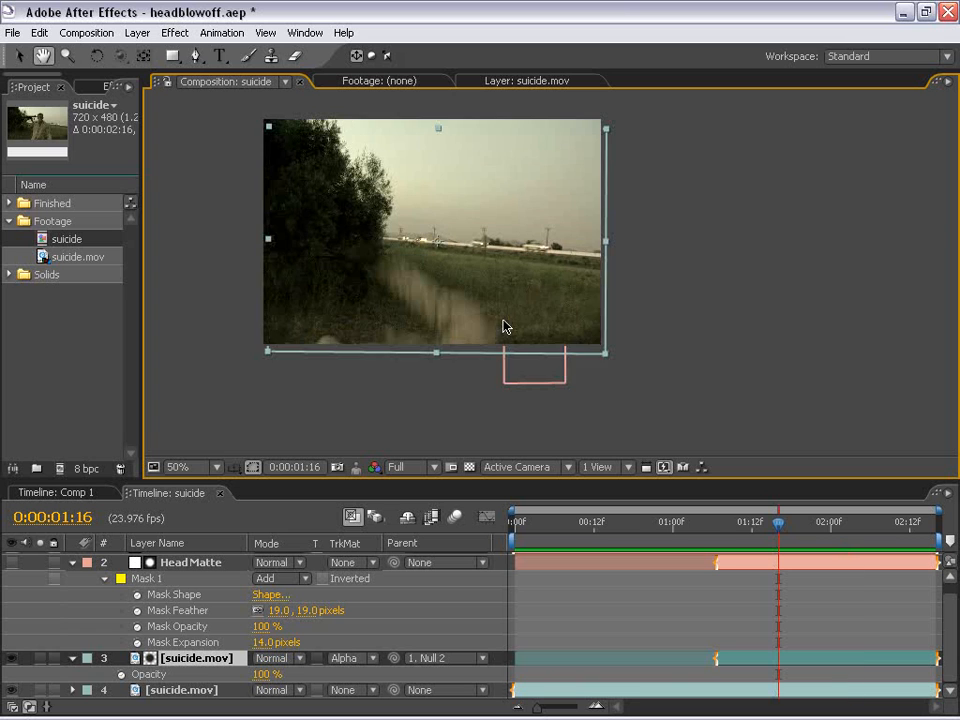
pyautogui.moveTo(456, 253); pyautogui.dragTo(498, 283)
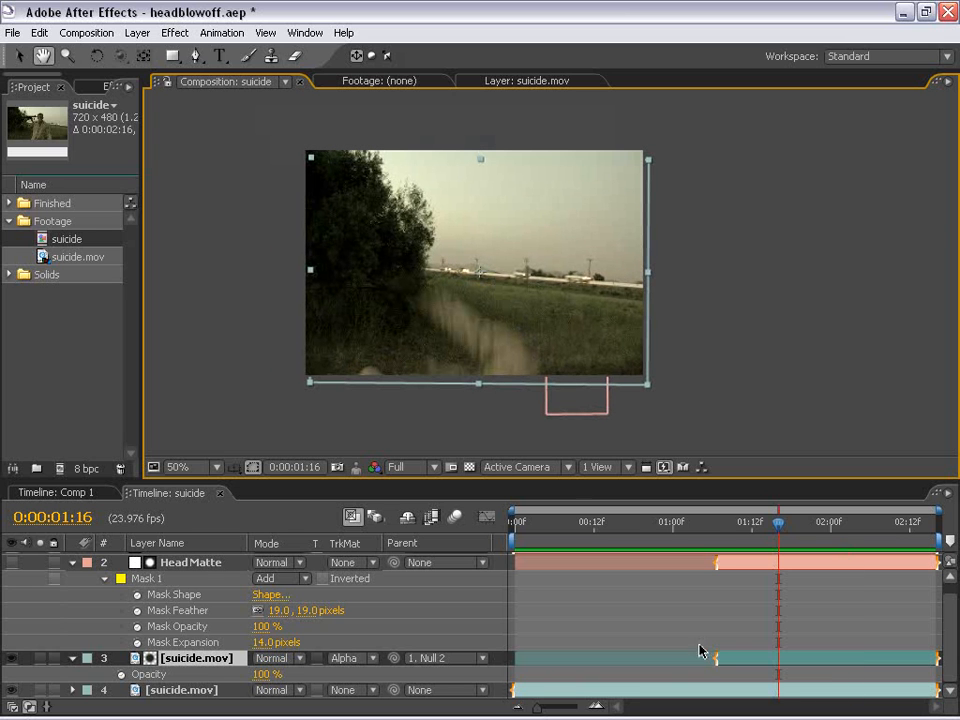
# Collapse the properties of all layers and move the current time to 0:00:01:07.
pyautogui.hotkey('ctrl', 'a')
pyautogui.click(73, 563)
pyautogui.hotkey('ctrl', 'shift', 'a')
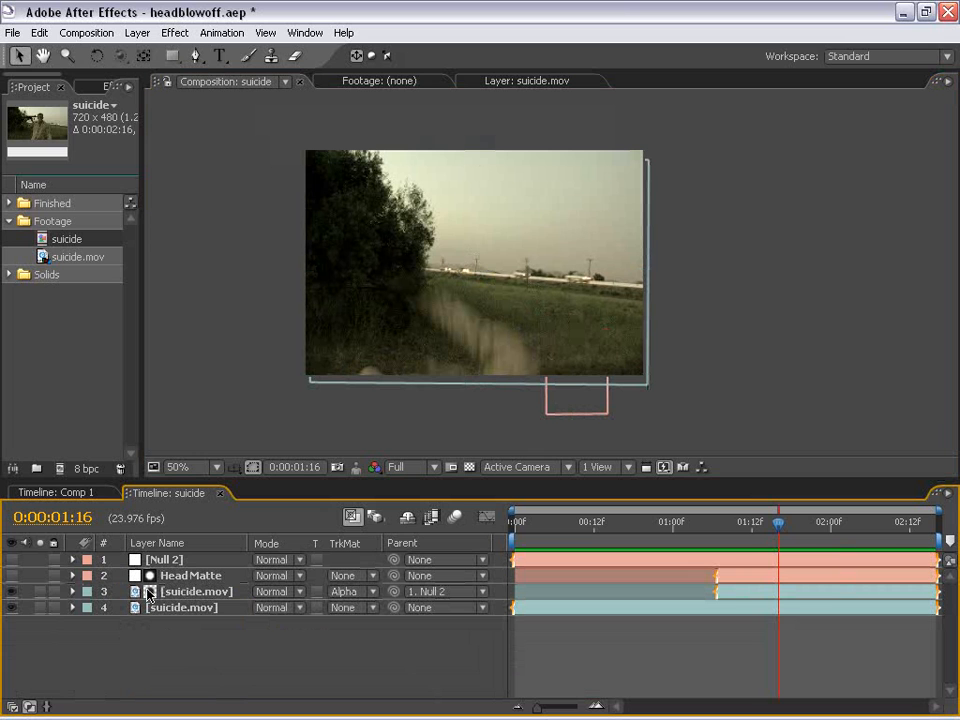
pyautogui.moveTo(778, 522); pyautogui.dragTo(718, 530)
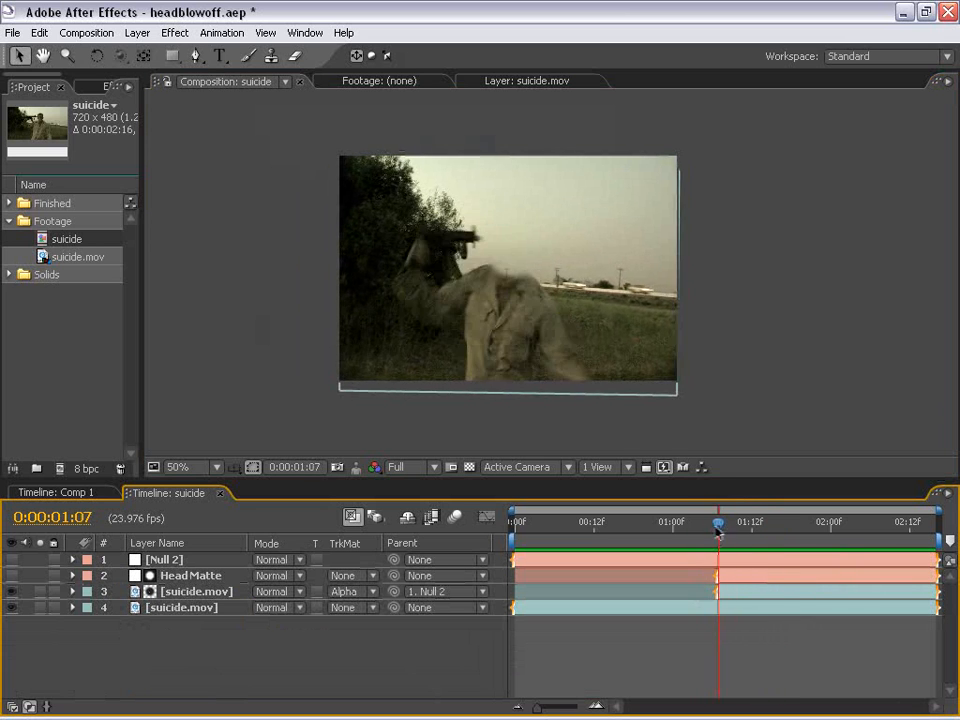
# Switch to Adobe Bridge for footage import, look through the Action Movie Essentials, Blood_Spatter and Explosions folders, and open Blood_Bursts.
pyautogui.moveTo(144, 199); pyautogui.dragTo(320, 201)
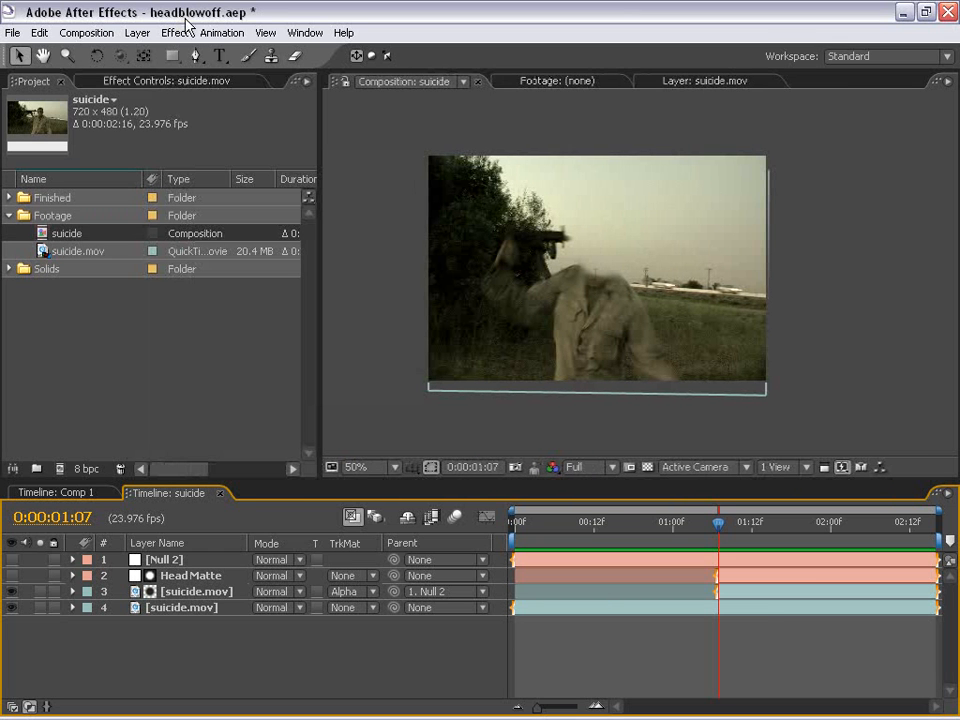
pyautogui.click(15, 33)
pyautogui.click(33, 101)
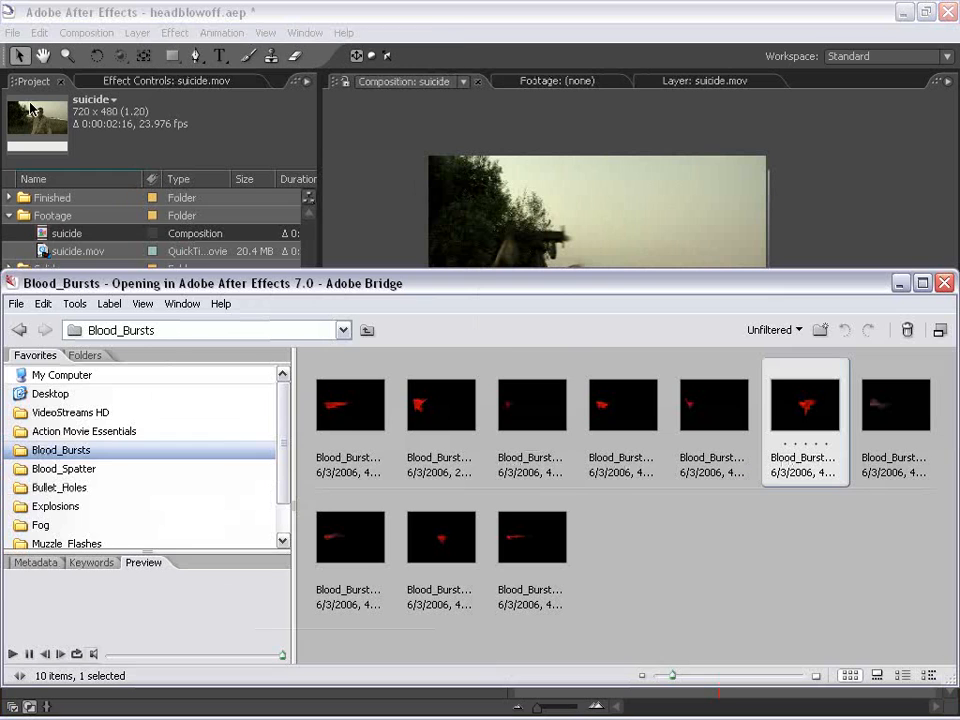
pyautogui.moveTo(518, 272); pyautogui.dragTo(505, 134)
pyautogui.click(70, 301)
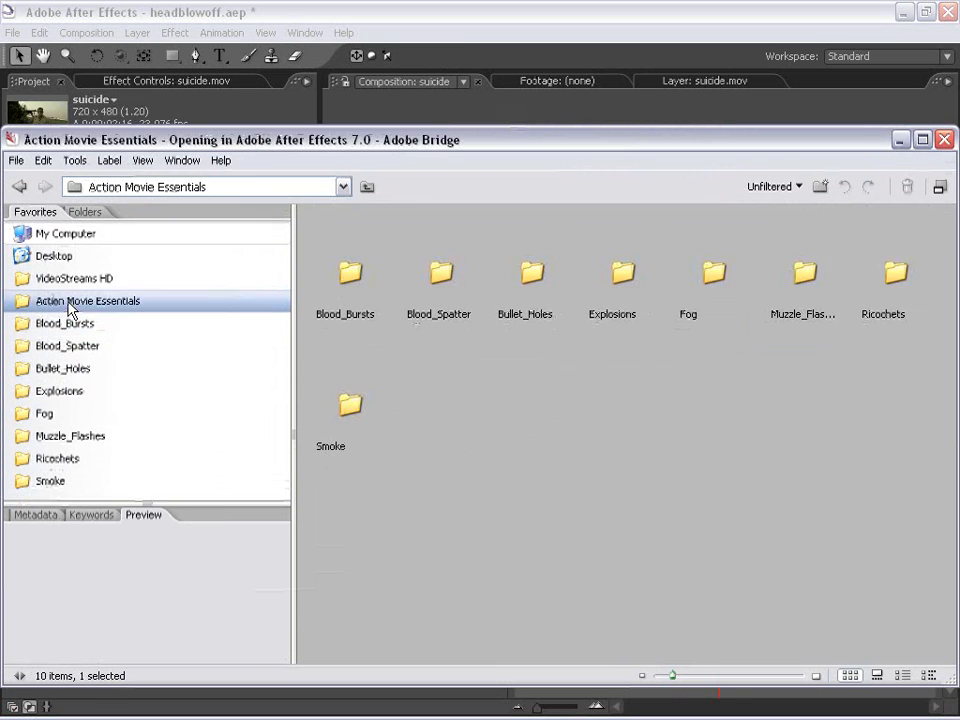
pyautogui.click(90, 326)
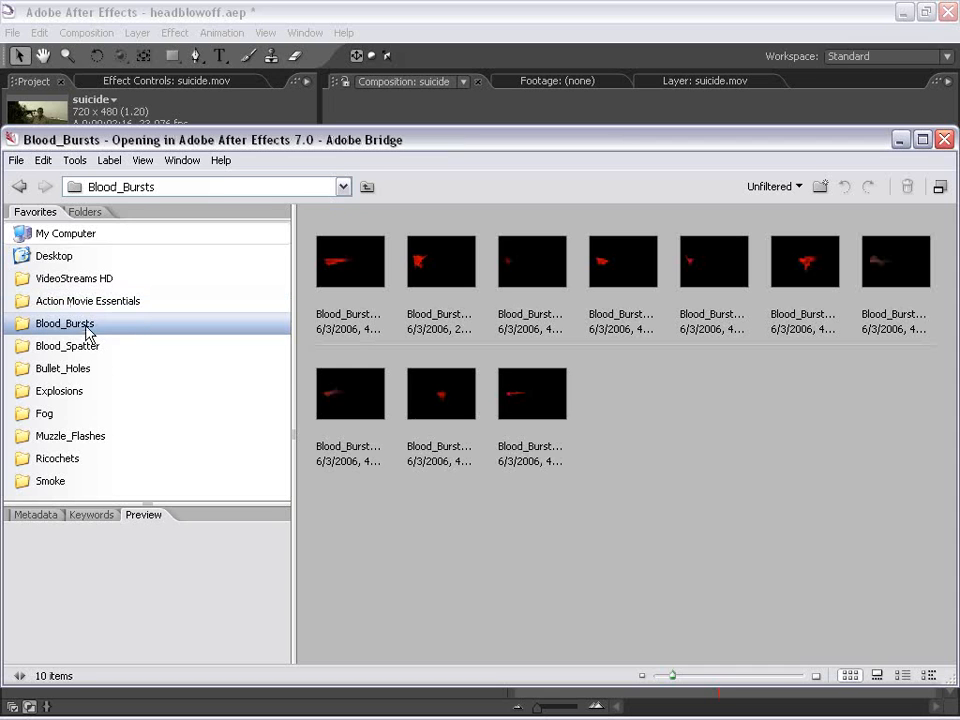
pyautogui.click(99, 350)
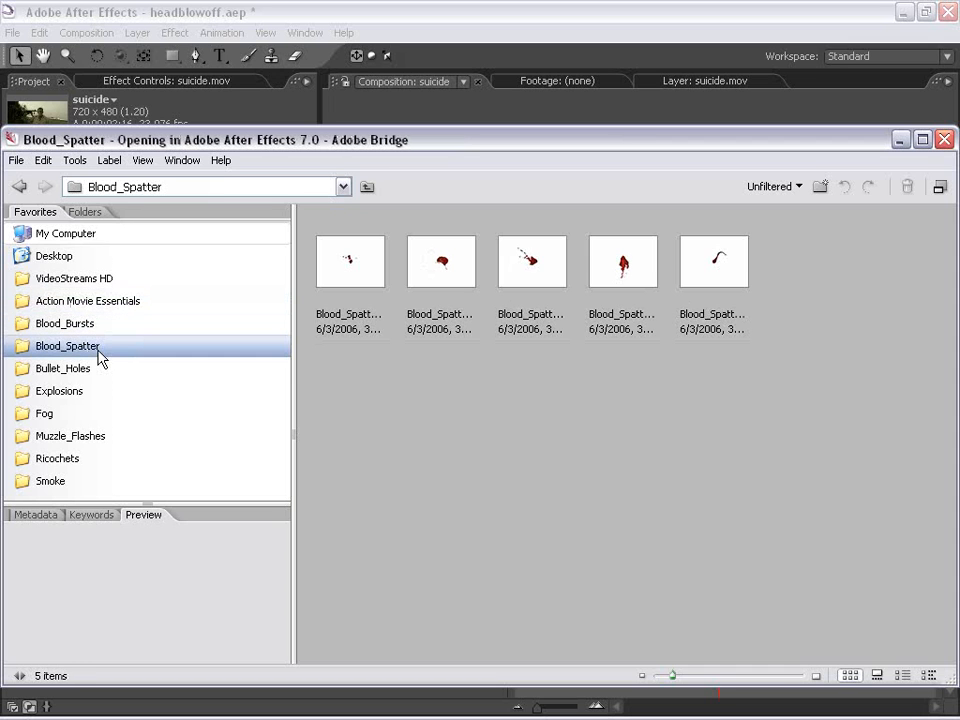
pyautogui.click(82, 398)
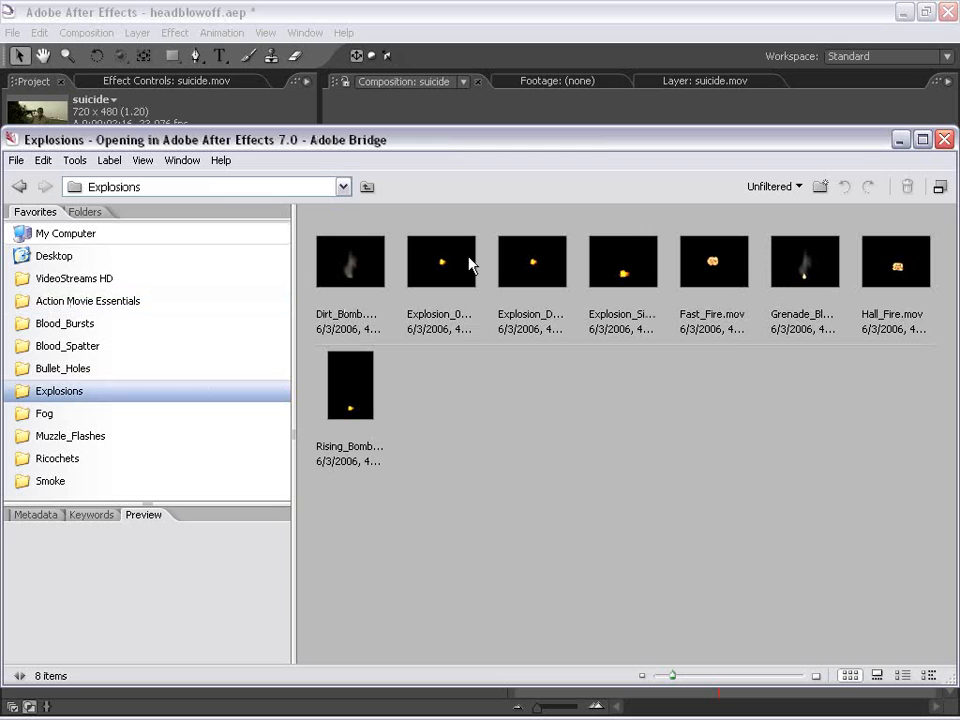
pyautogui.click(77, 325)
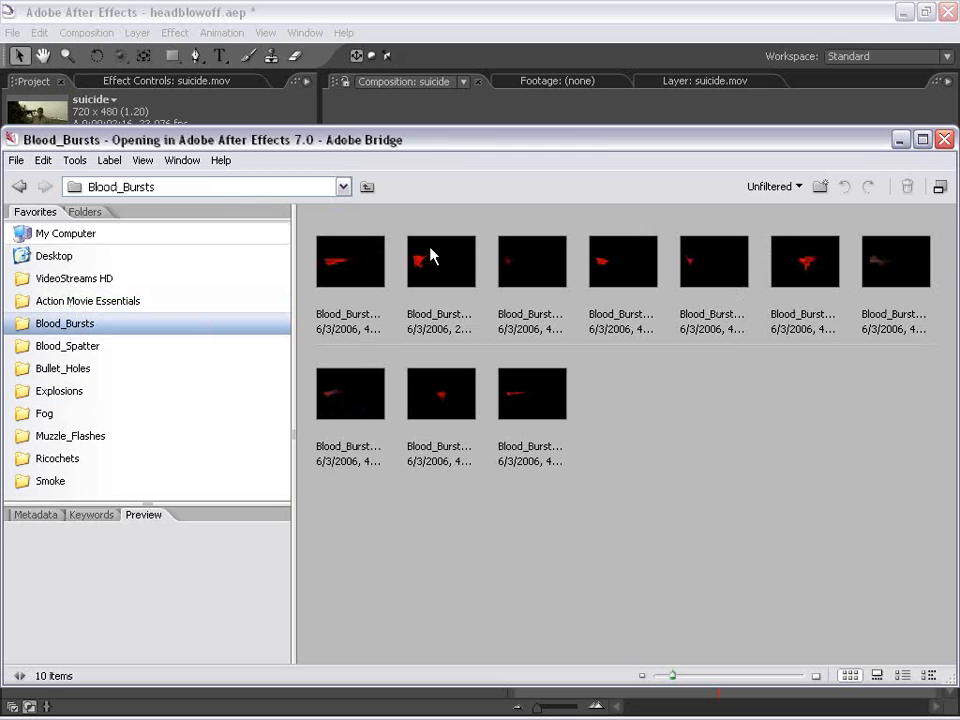
# Preview the first and sixth blood burst clips, and import Blood_Burst_06.mov into the After Effects project.
pyautogui.click(366, 272)
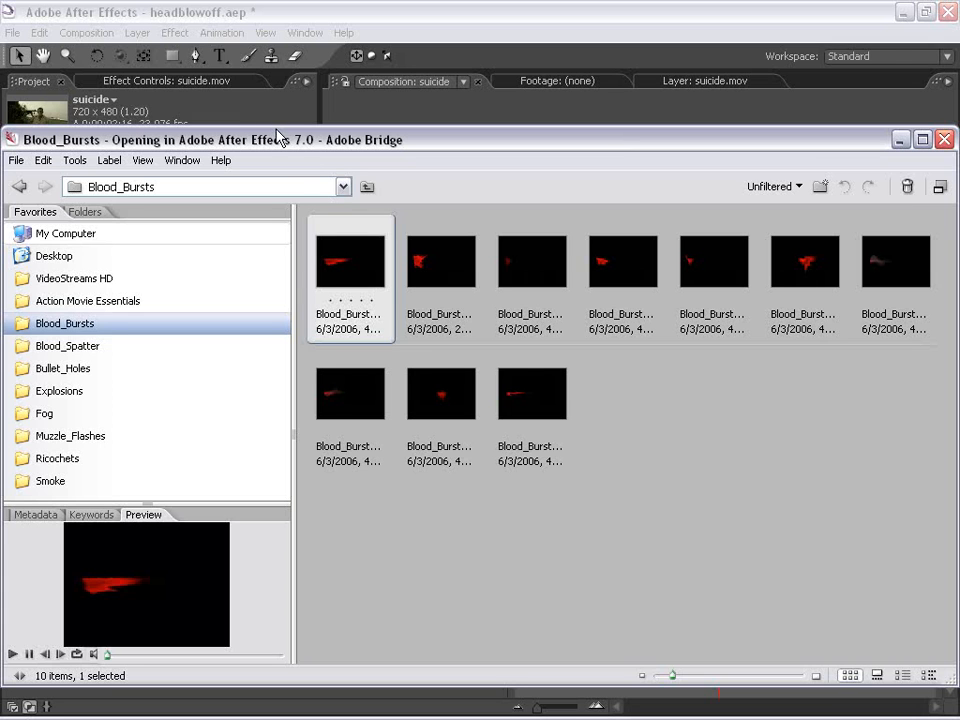
pyautogui.click(12, 655)
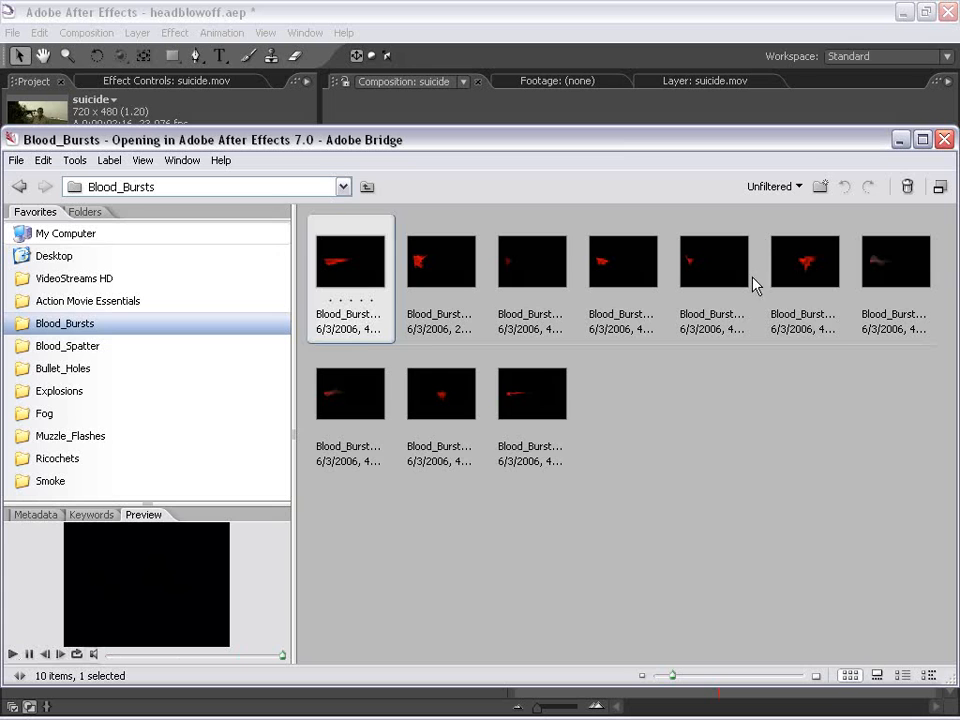
pyautogui.click(797, 262)
pyautogui.click(12, 655)
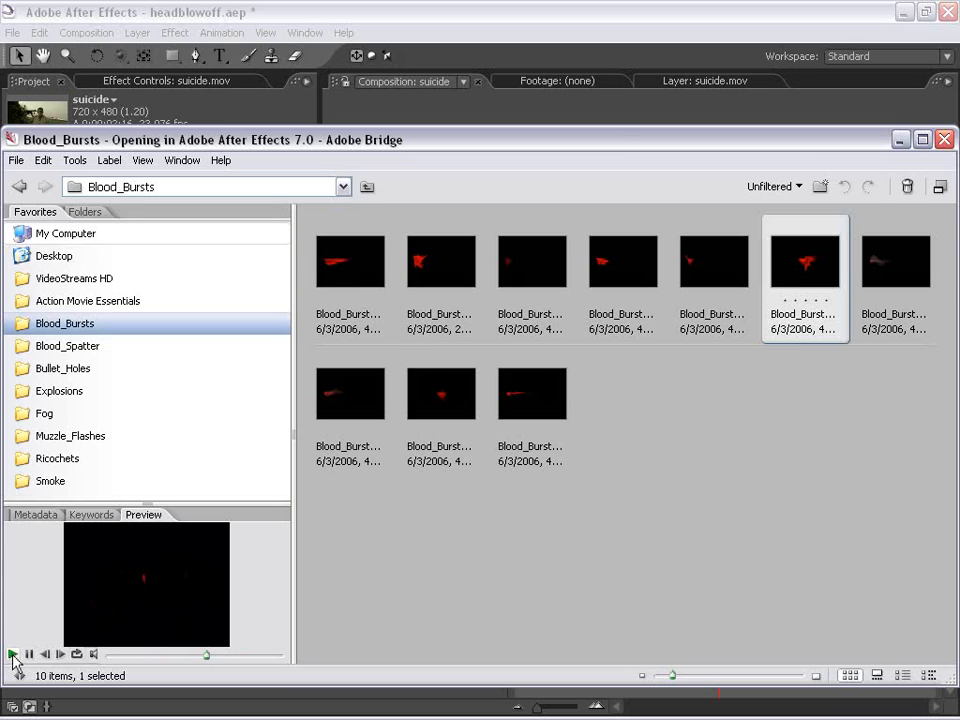
pyautogui.doubleClick(805, 265)
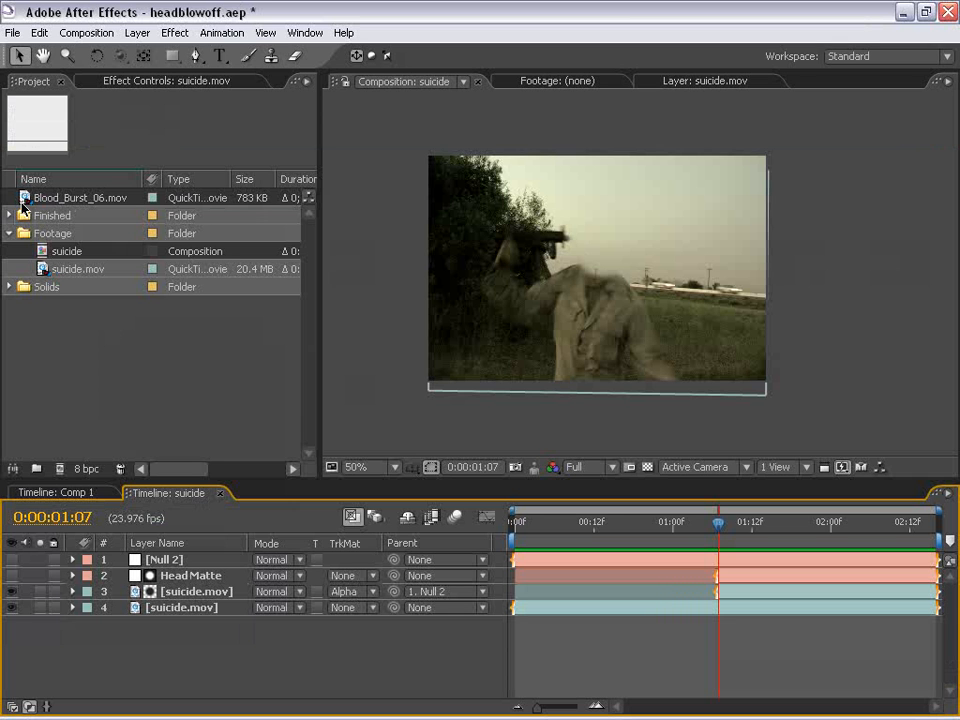
# Add Blood_Burst_06.mov as the top layer of the suicide composition, positioned over the man's head and starting at 0:00:01:06.
pyautogui.moveTo(22, 203); pyautogui.dragTo(719, 562)
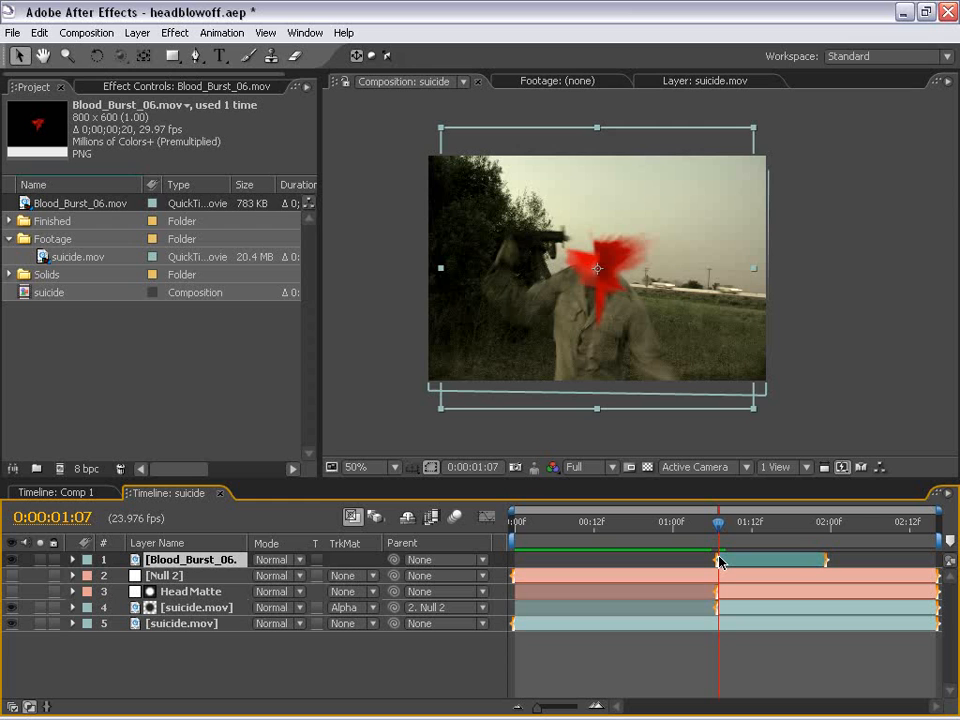
pyautogui.moveTo(640, 325); pyautogui.dragTo(605, 302)
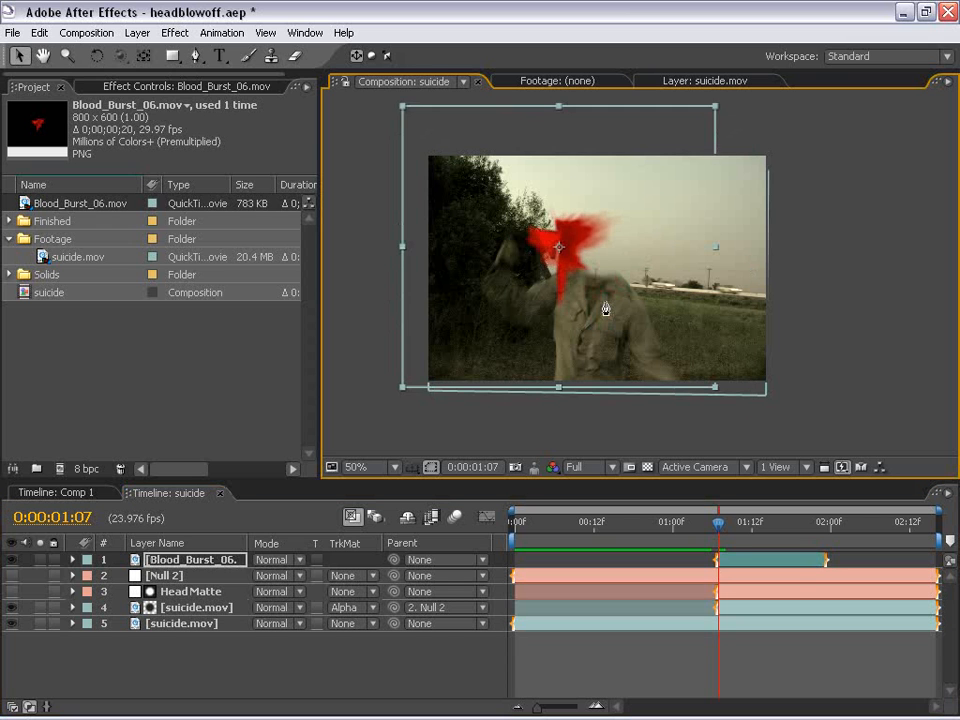
pyautogui.hotkey('ctrl', 'z')
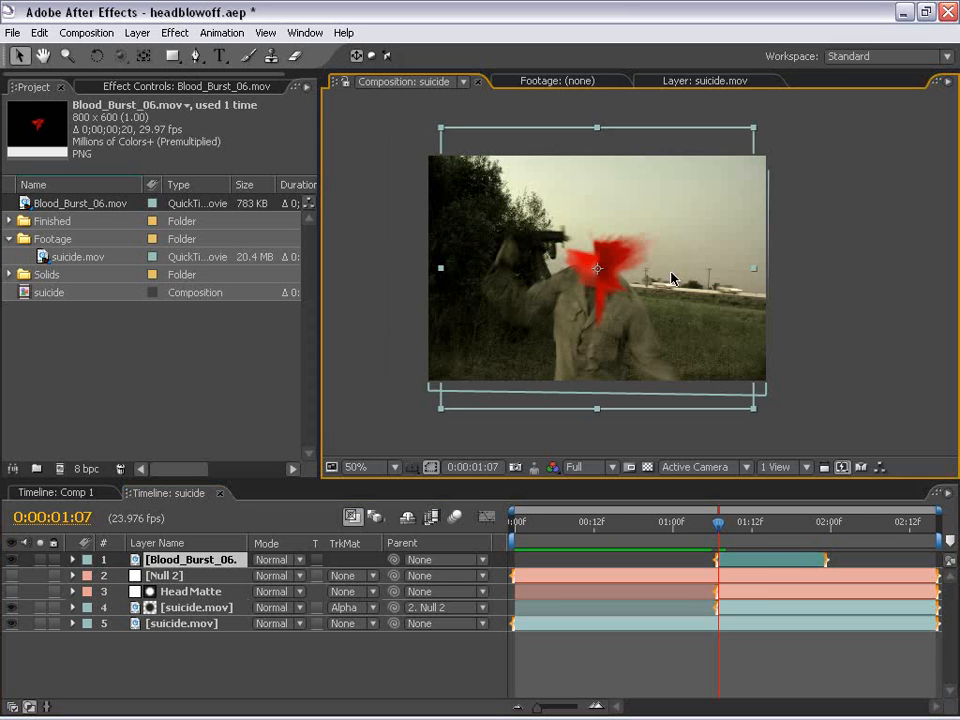
pyautogui.moveTo(655, 317); pyautogui.dragTo(625, 282)
pyautogui.press('pageup')
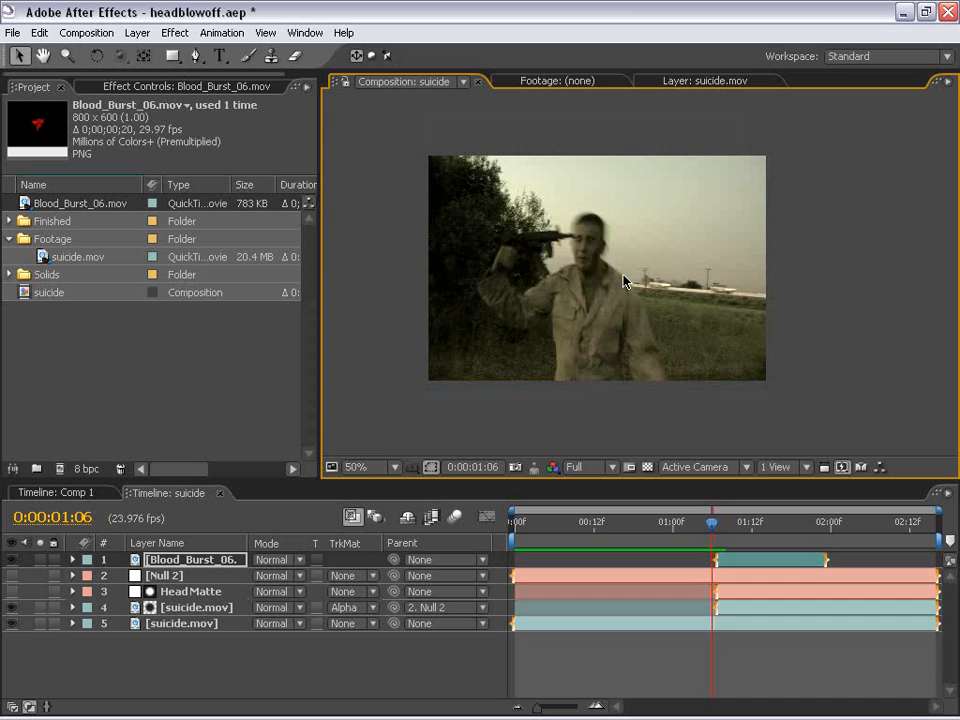
pyautogui.moveTo(739, 561); pyautogui.dragTo(733, 561)
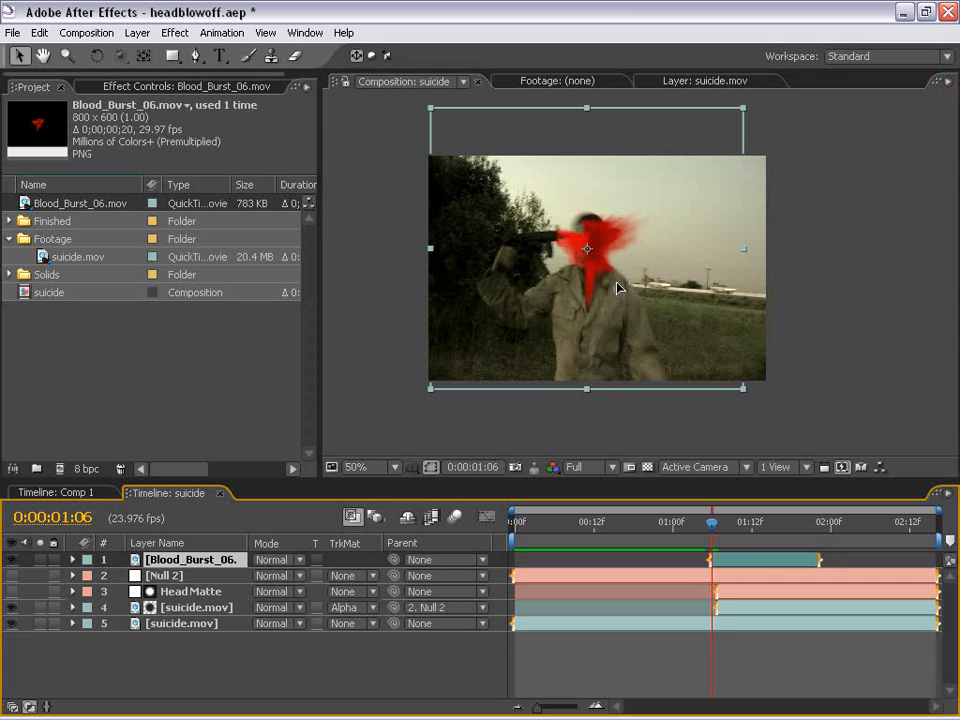
# Move the blood burst slightly up and to the right so it sits on the man's head.
pyautogui.moveTo(617, 288); pyautogui.dragTo(623, 283)
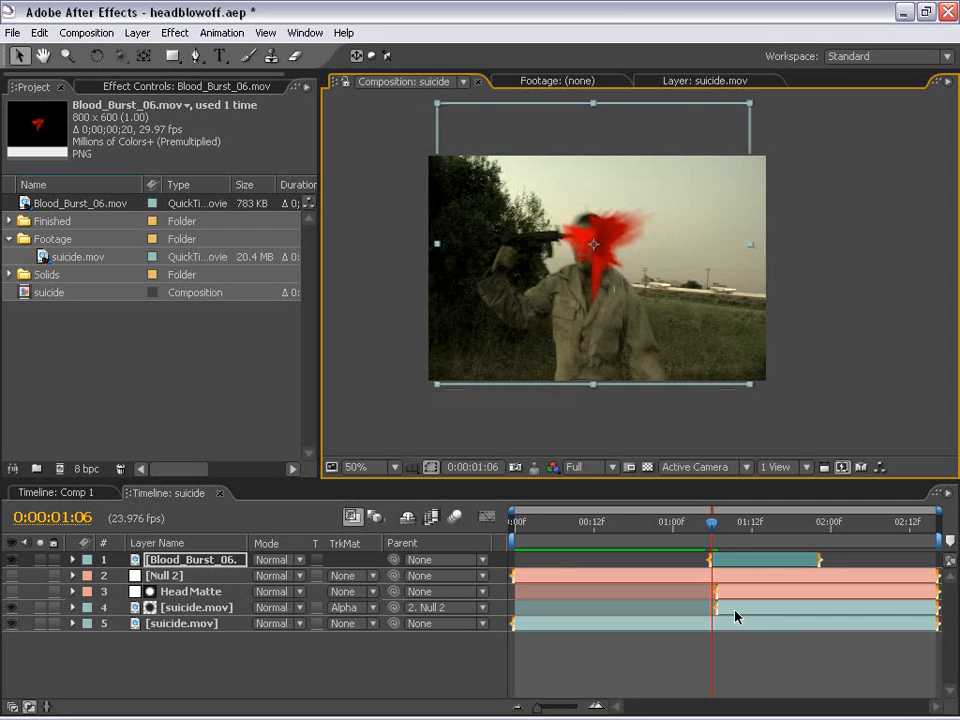
pyautogui.click(733, 652)
pyautogui.click(739, 566)
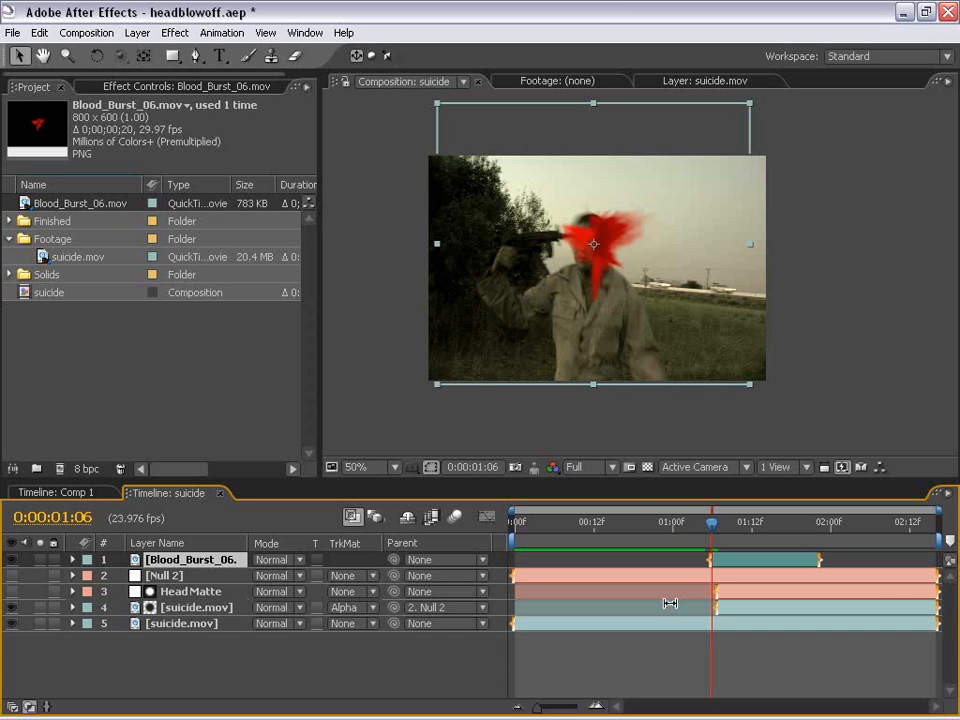
pyautogui.click(625, 648)
# Apply the Hue/Saturation and Levels effects to the Blood_Burst_06.mov layer.
pyautogui.click(736, 563)
pyautogui.click(174, 33)
pyautogui.moveTo(266, 192)
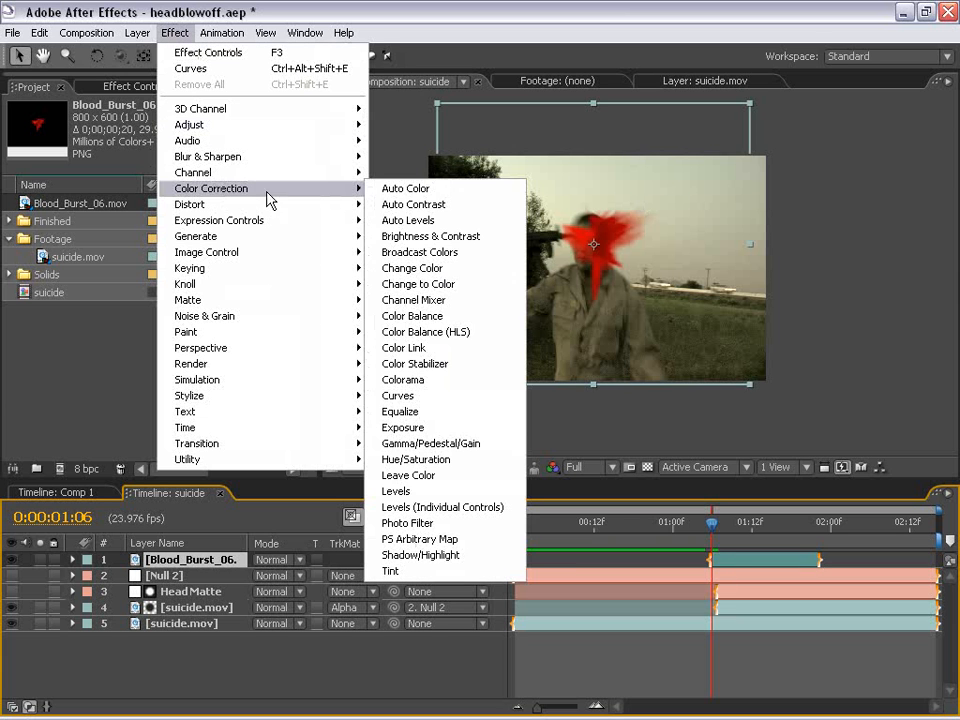
pyautogui.click(443, 459)
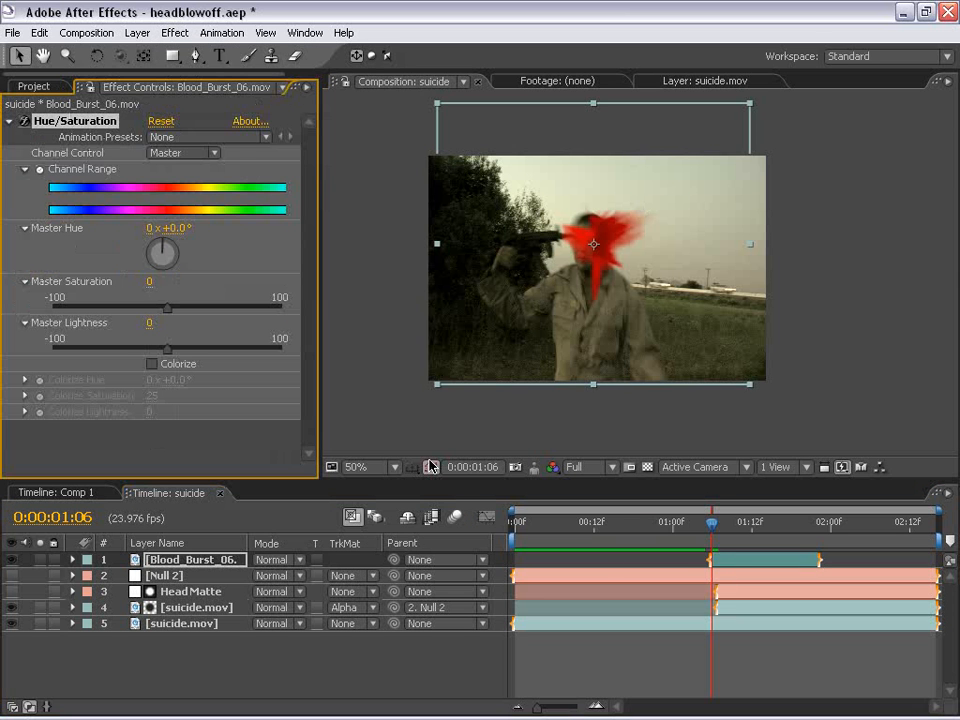
pyautogui.click(166, 36)
pyautogui.moveTo(220, 190)
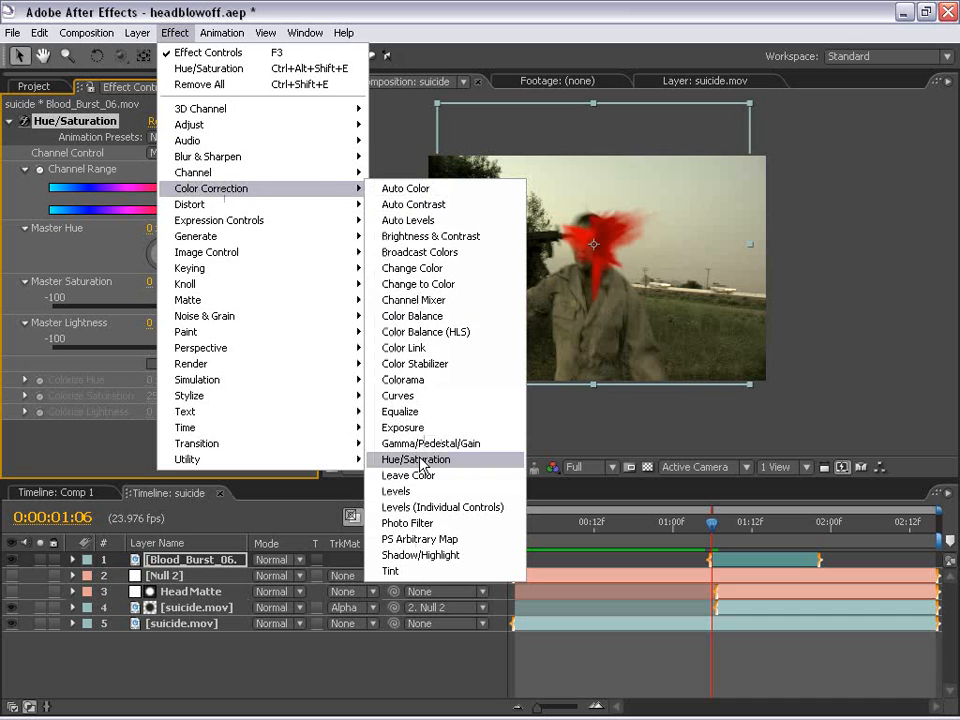
pyautogui.click(398, 491)
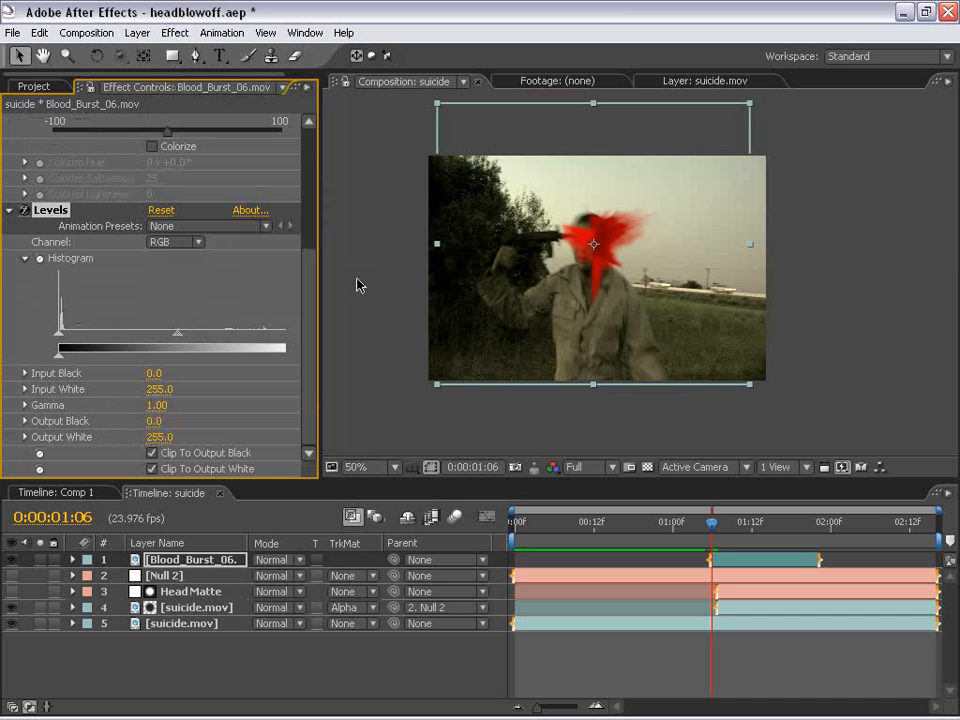
# Set the blood burst's Master Saturation to -60 and Master Lightness to -30, and go to frame 0:00:01:07.
pyautogui.moveTo(311, 278); pyautogui.dragTo(304, 141)
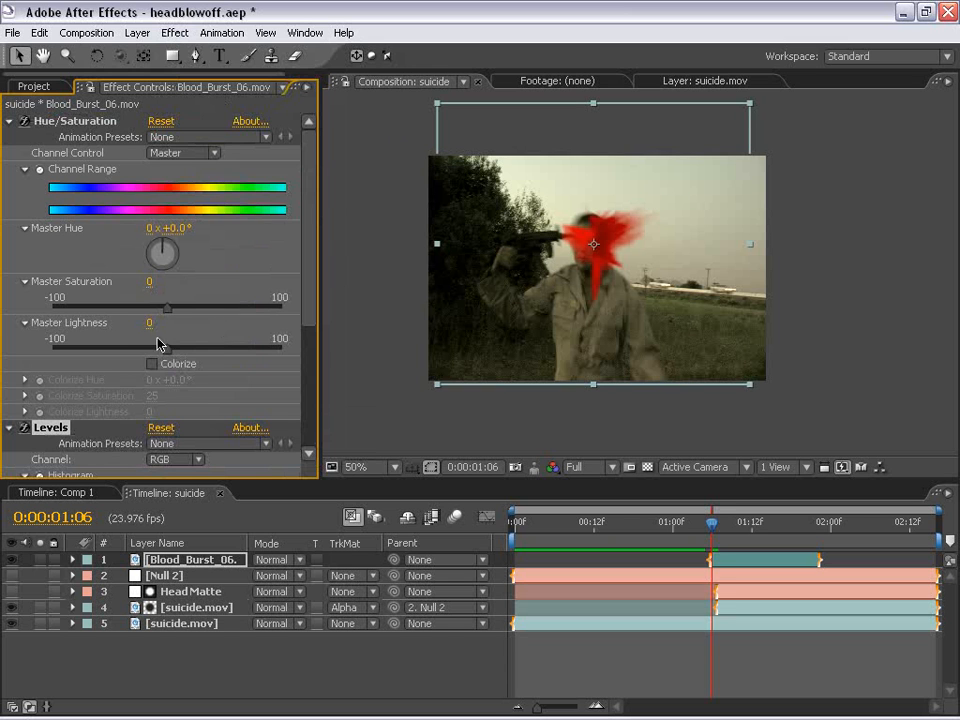
pyautogui.moveTo(167, 311); pyautogui.dragTo(105, 310)
pyautogui.click(150, 281)
pyautogui.write('-60')
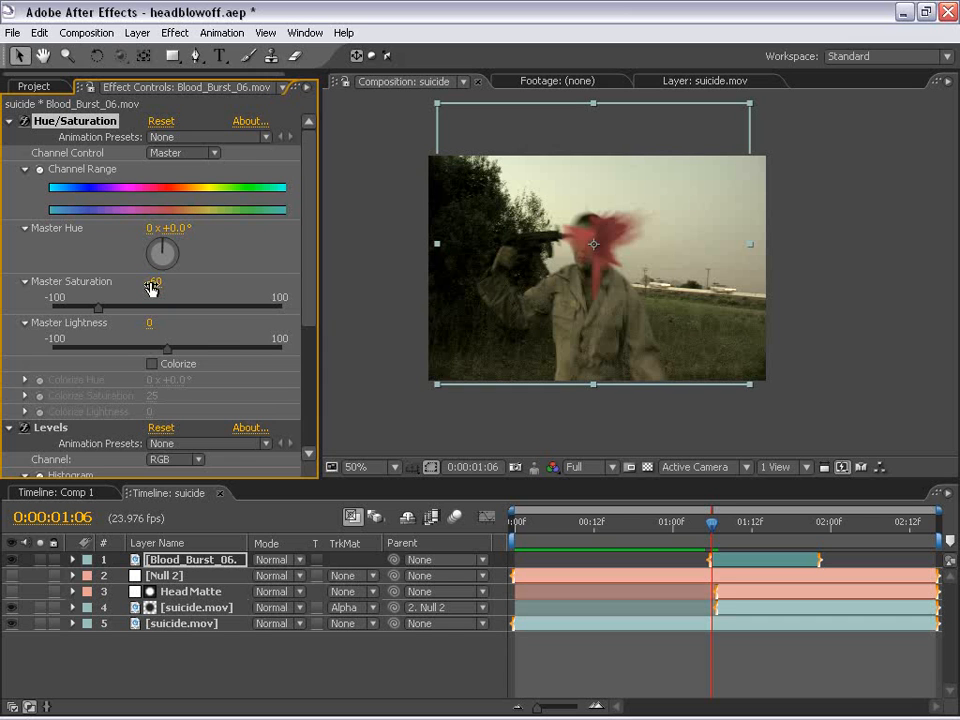
pyautogui.press('Return')
pyautogui.click(149, 322)
pyautogui.write('-30')
pyautogui.press('Return')
pyautogui.press('space')
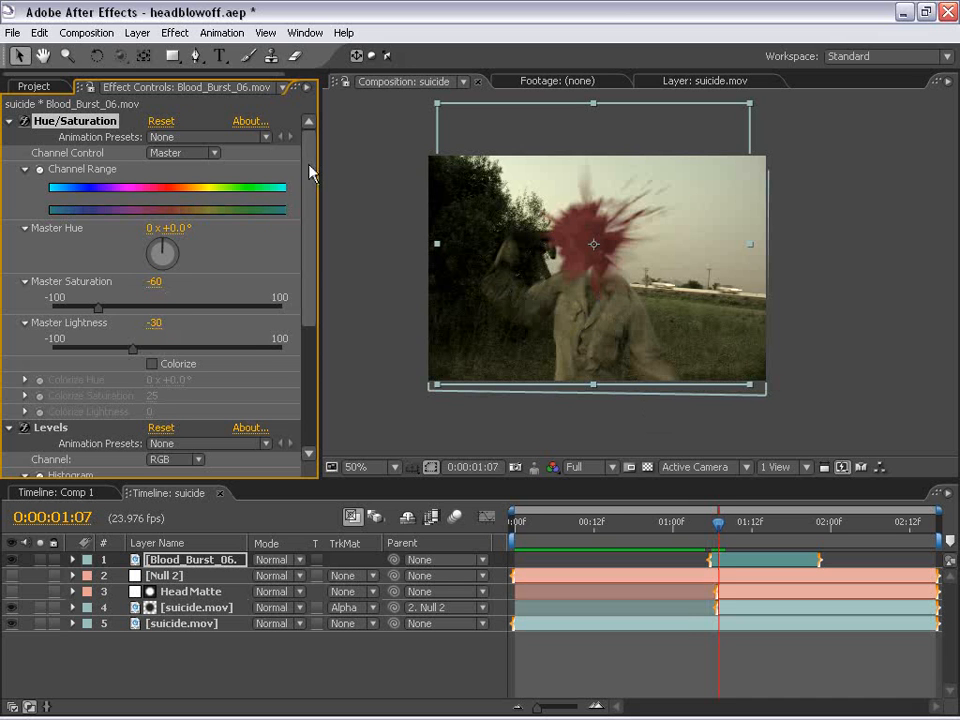
# Darken the blood burst with Levels, setting Input Black to 61 and Input White to 227.
pyautogui.scroll(-5, 311, 171)
pyautogui.moveTo(60, 333); pyautogui.dragTo(115, 337)
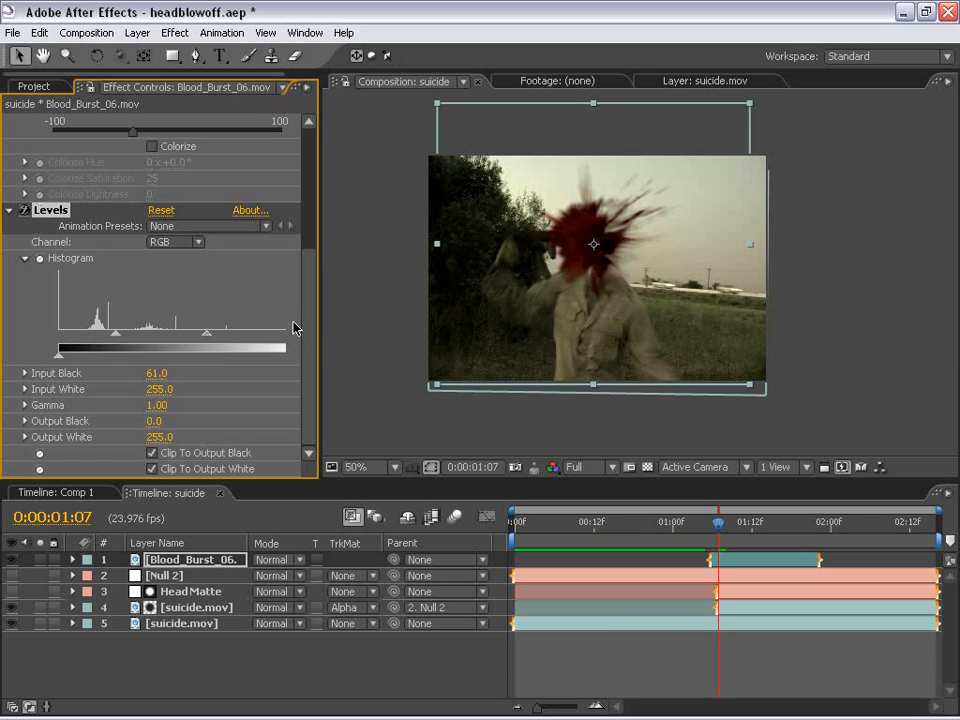
pyautogui.moveTo(320, 336); pyautogui.dragTo(403, 336)
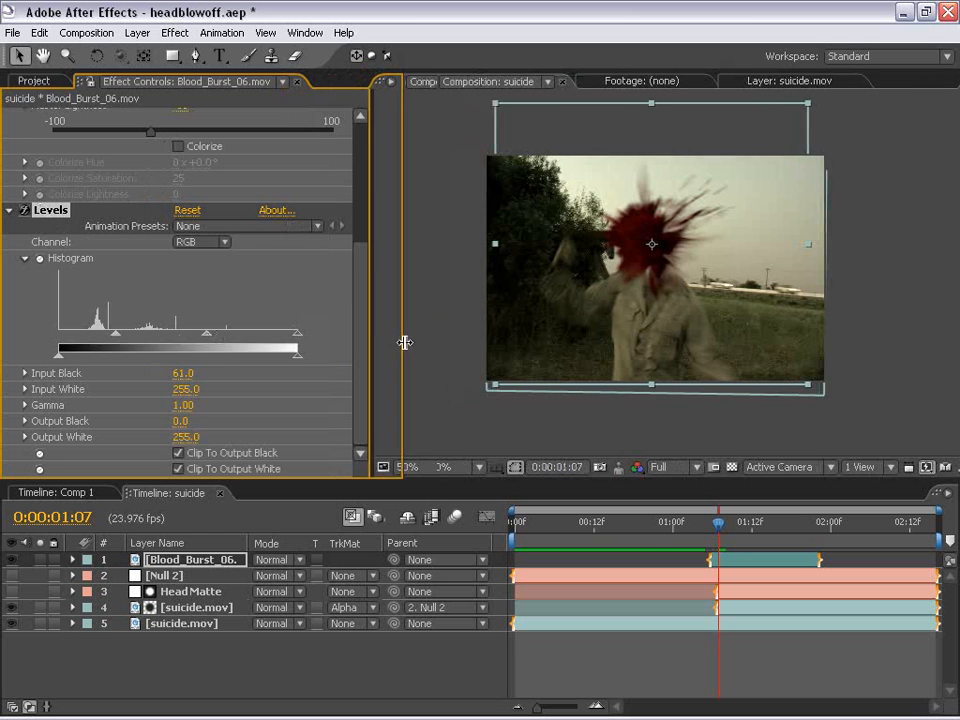
pyautogui.moveTo(282, 337); pyautogui.dragTo(272, 337)
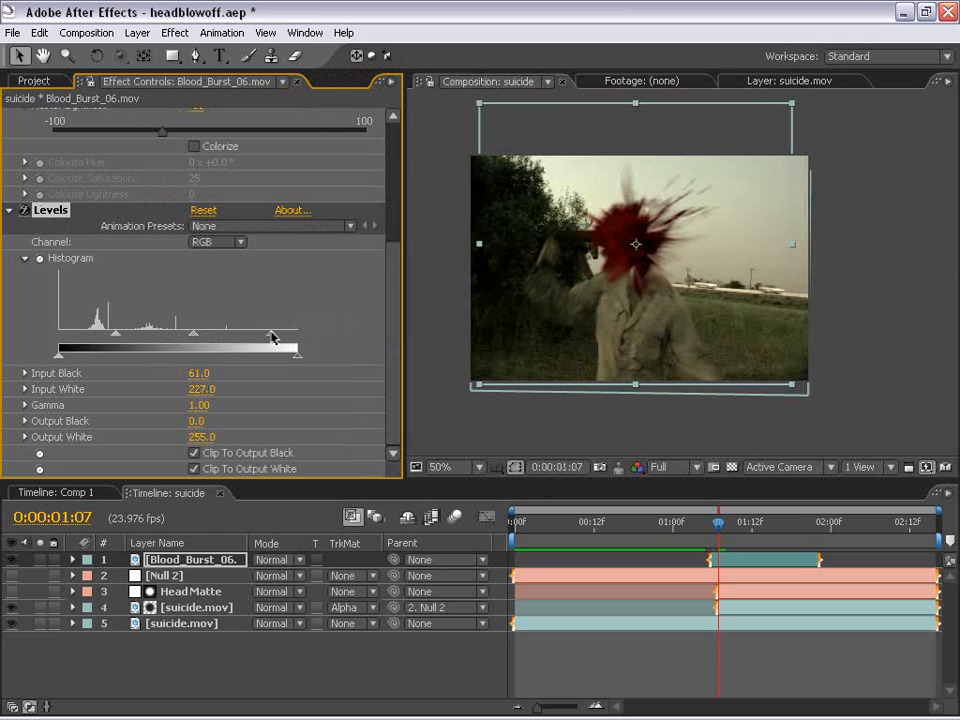
# Inspect the burst at 100% and lower its Master Saturation to -65.
pyautogui.scroll(1, 756, 336)
pyautogui.press('space')
pyautogui.moveTo(613, 306); pyautogui.dragTo(716, 354)
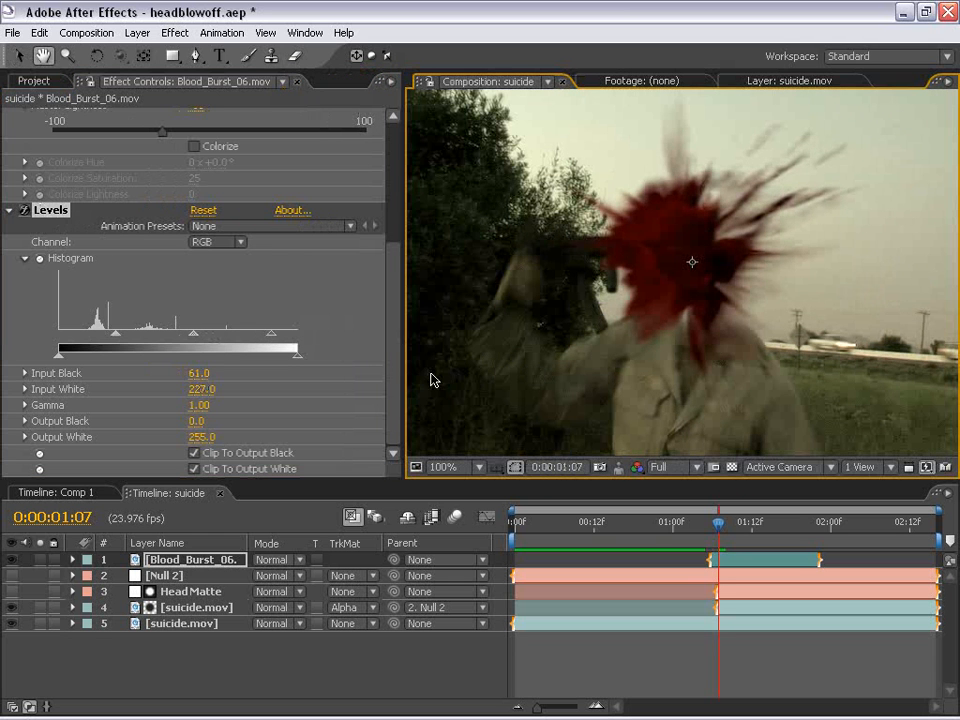
pyautogui.moveTo(394, 268); pyautogui.dragTo(381, 171)
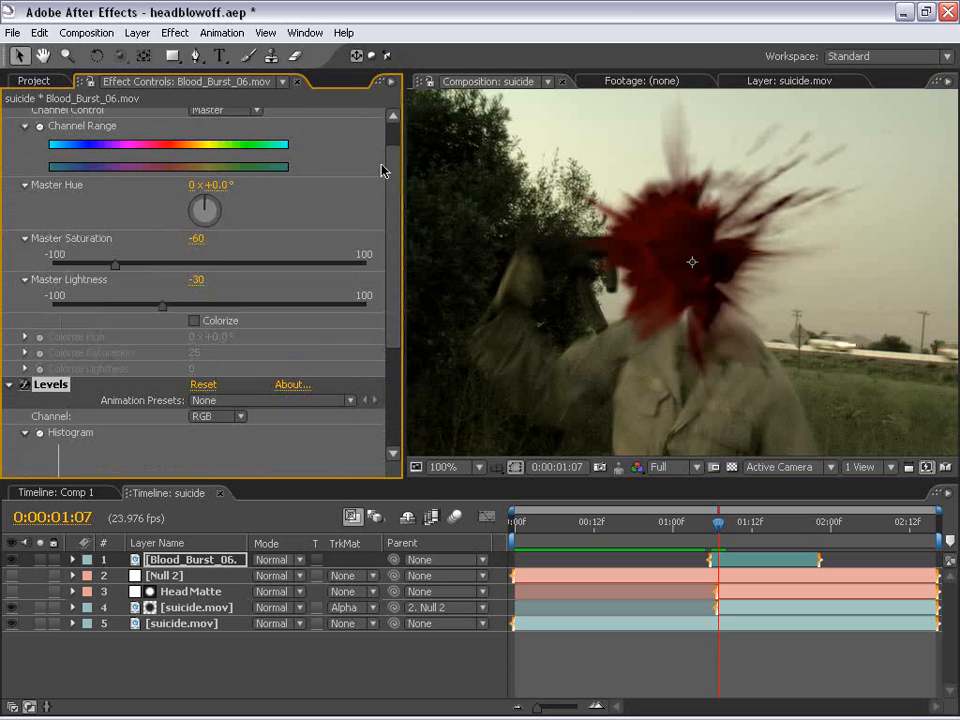
pyautogui.click(196, 238)
pyautogui.press('Return')
# Return the composition to 50% magnification and preview the whole shot with the darkened blood burst.
pyautogui.press(',')
pyautogui.press('space')
pyautogui.moveTo(794, 370); pyautogui.dragTo(692, 357)
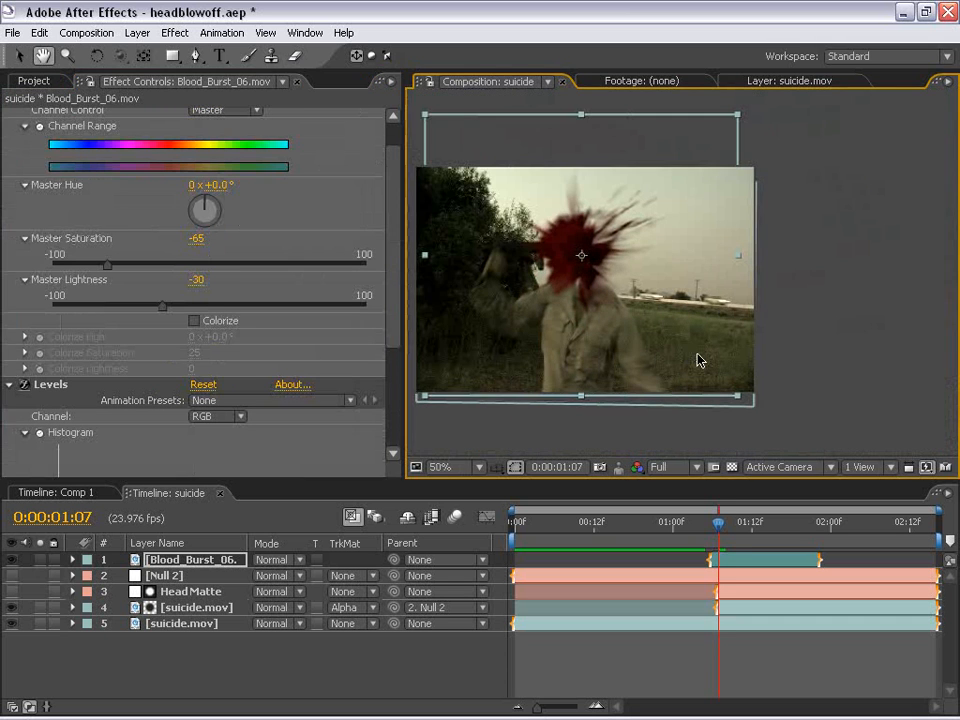
pyautogui.press('`')
pyautogui.press('.')
pyautogui.moveTo(346, 452); pyautogui.dragTo(489, 420)
pyautogui.press('`')
pyautogui.press(',')
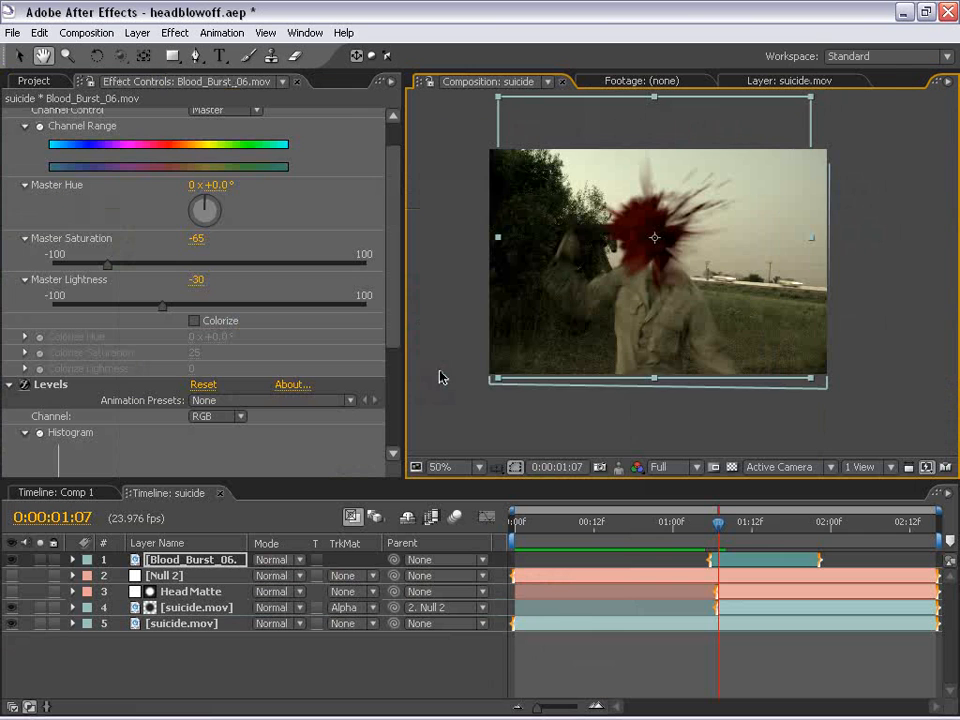
pyautogui.moveTo(675, 285); pyautogui.dragTo(654, 306)
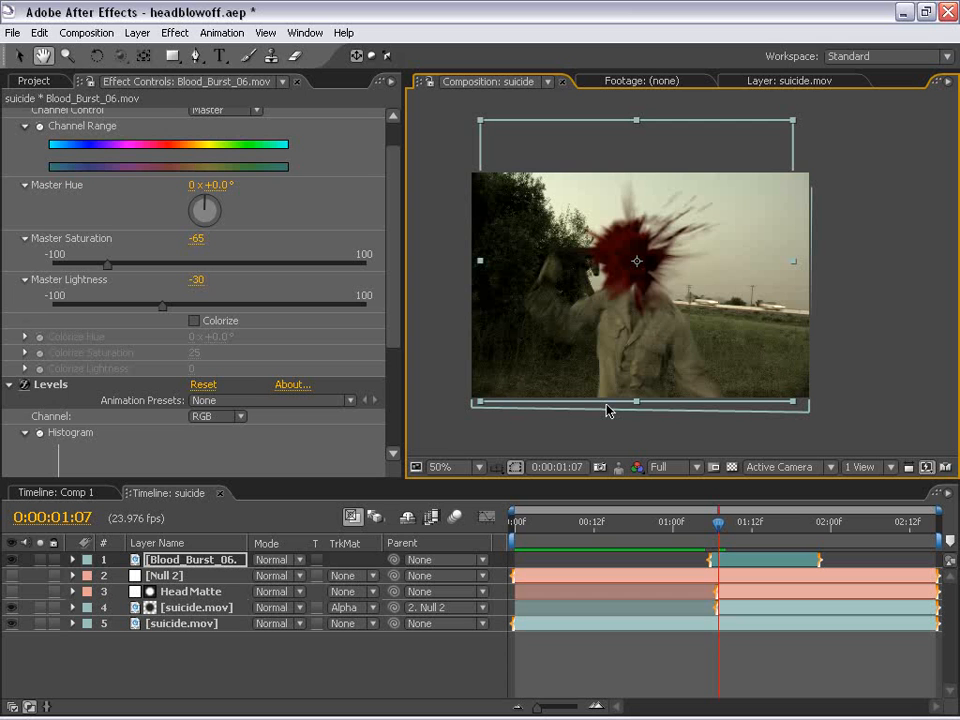
pyautogui.scroll(1, 642, 345)
pyautogui.scroll(-1, 665, 318)
pyautogui.moveTo(634, 282); pyautogui.dragTo(697, 323)
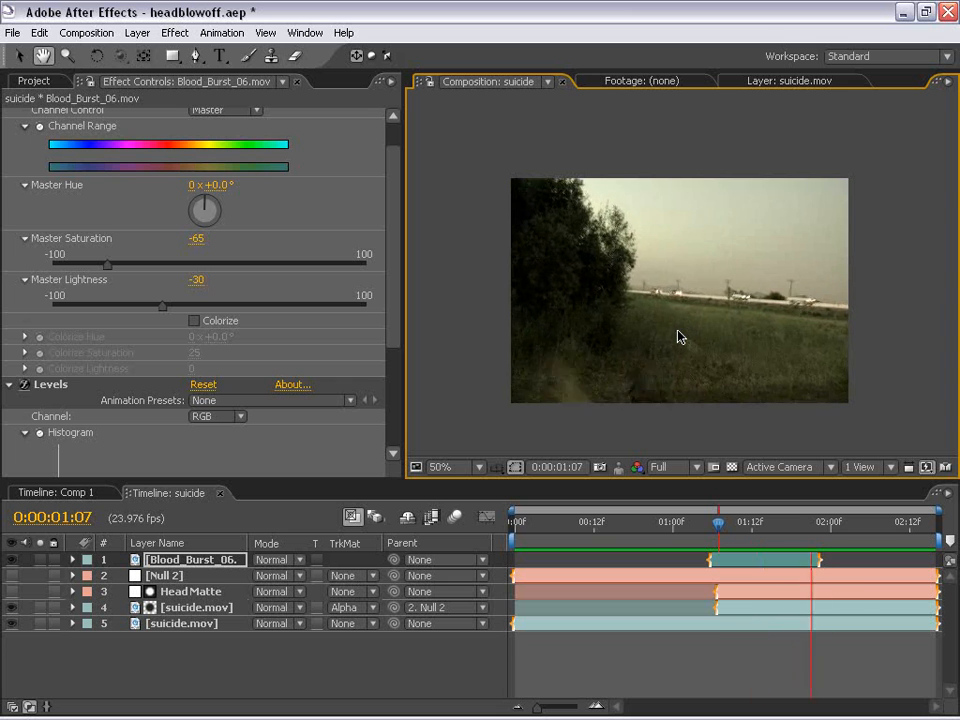
pyautogui.press('space')
# Shift the blood burst slightly to the right at 0:00:01:07 and preview the shot.
pyautogui.moveTo(721, 524)
pyautogui.mouseDown()
pyautogui.moveTo(731, 523)
pyautogui.moveTo(719, 523)
pyautogui.mouseUp()
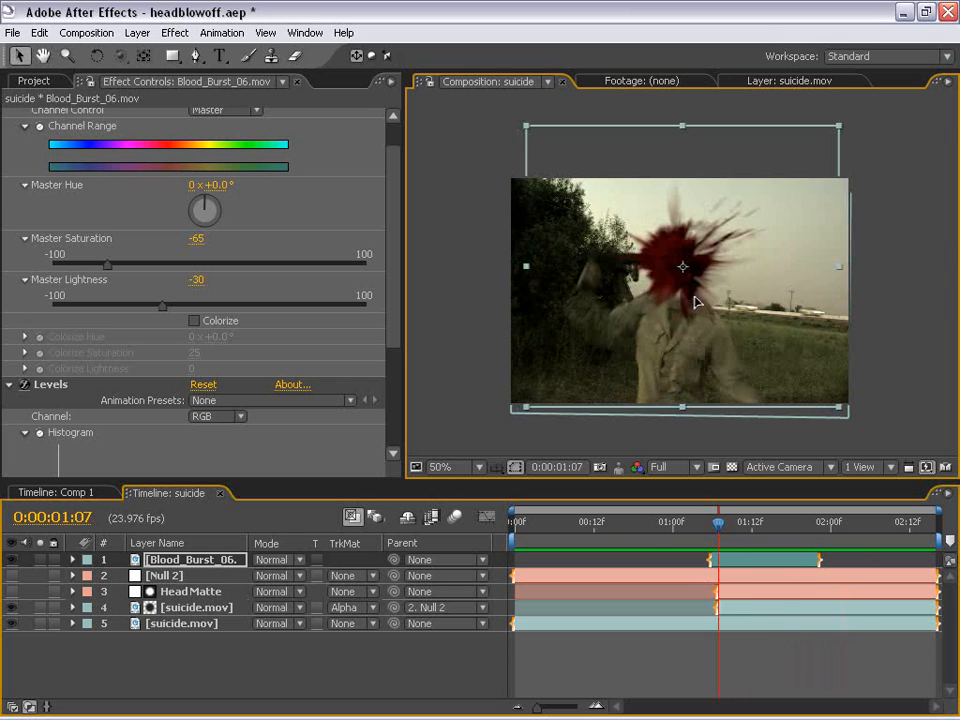
pyautogui.moveTo(692, 300); pyautogui.dragTo(700, 303)
pyautogui.press('space')
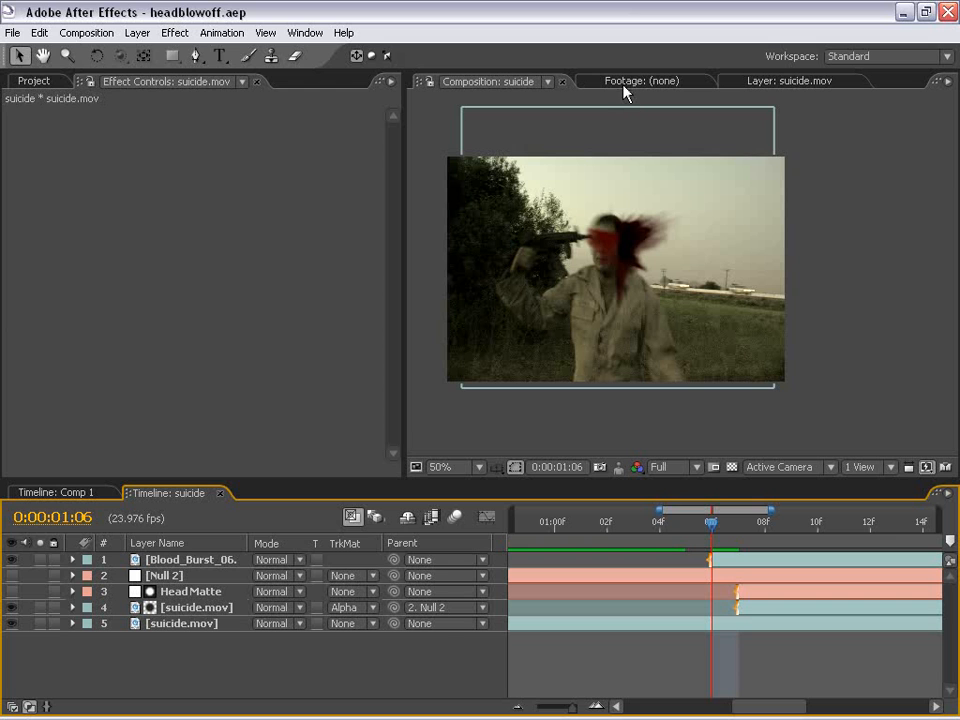
# Switch to Adobe Bridge, open the Muzzle_Flashes folder and import 9mm_01.mov into the After Effects project.
pyautogui.click(14, 33)
pyautogui.click(22, 99)
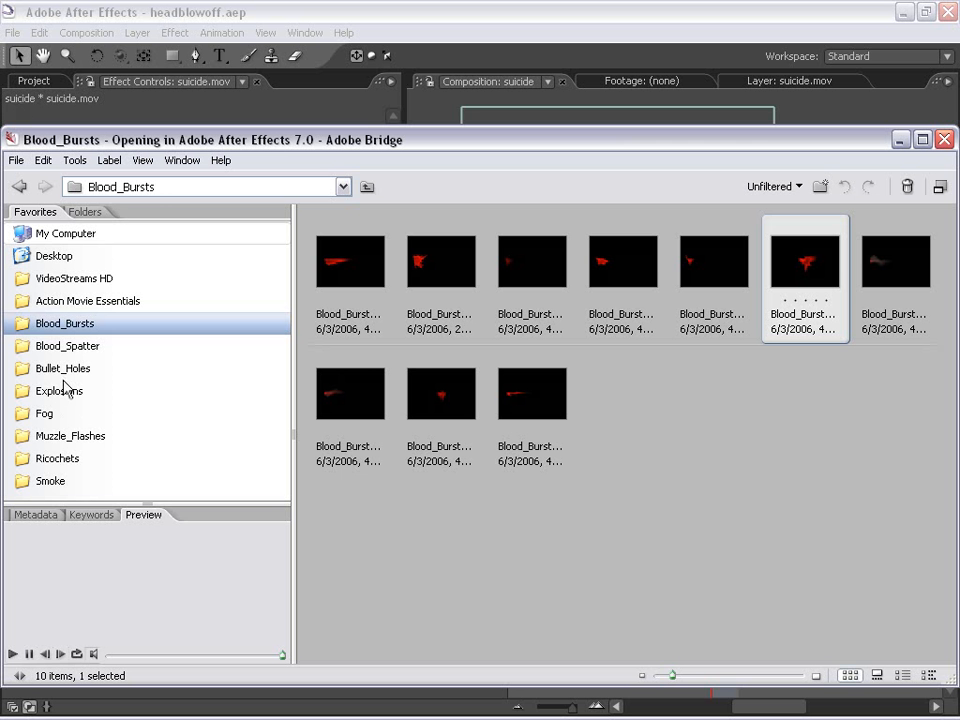
pyautogui.click(56, 440)
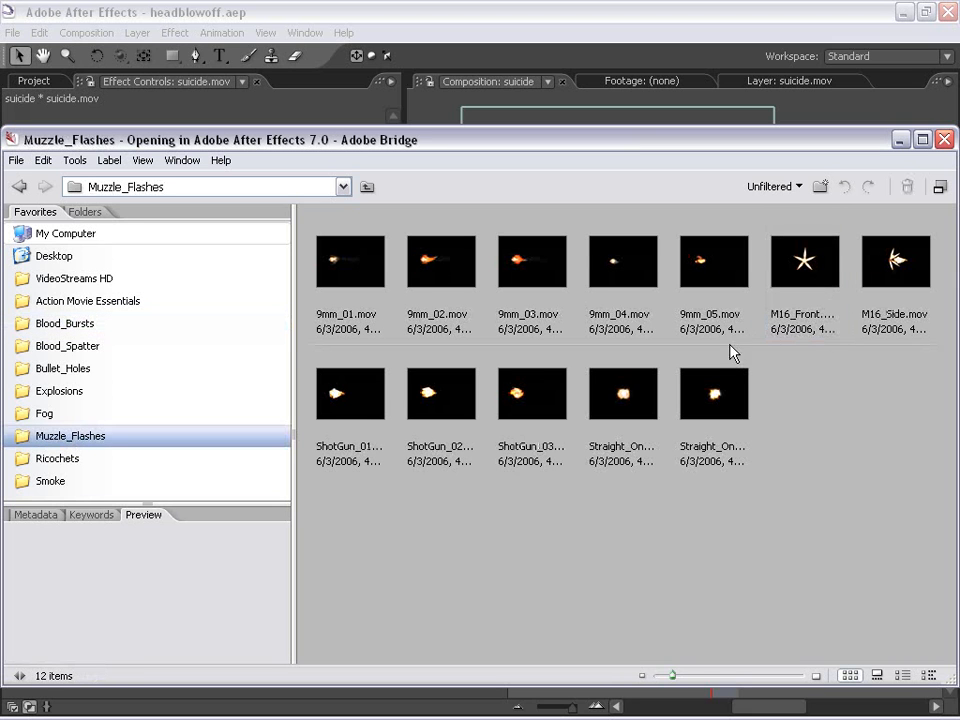
pyautogui.click(345, 266)
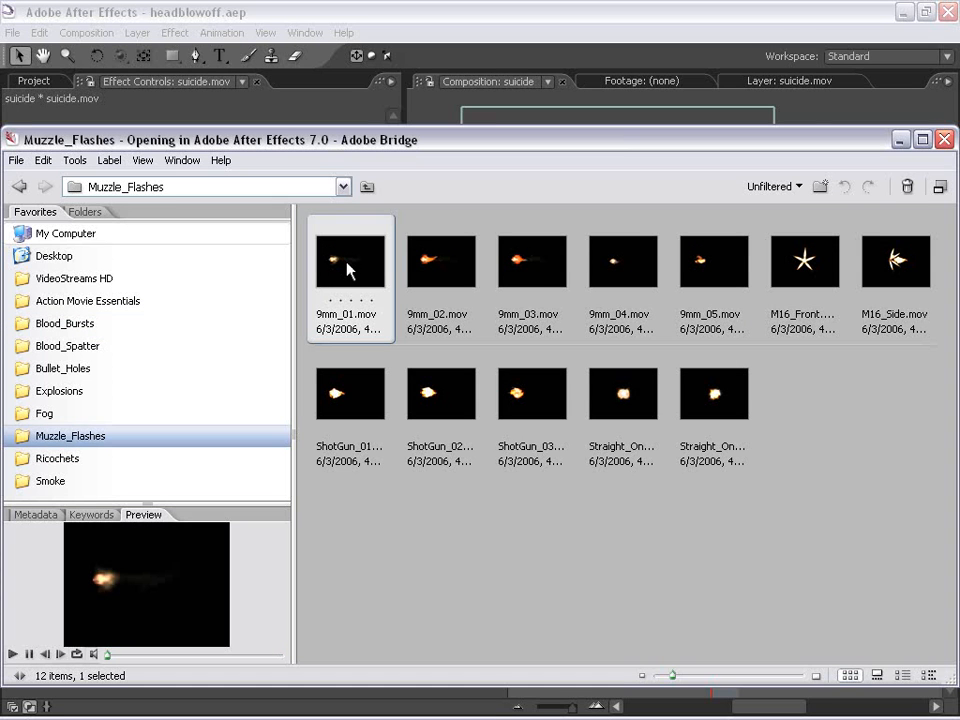
pyautogui.click(244, 8)
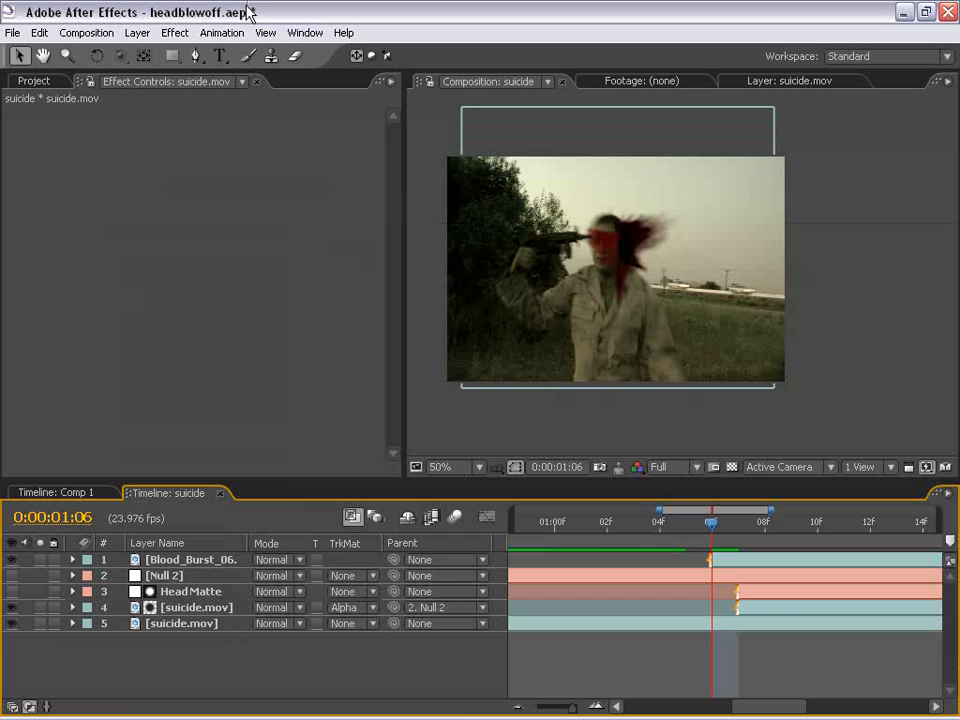
# Add 9mm_01.mov as the top layer of the suicide composition, starting at 0:00:01:06.
pyautogui.click(33, 80)
pyautogui.click(86, 364)
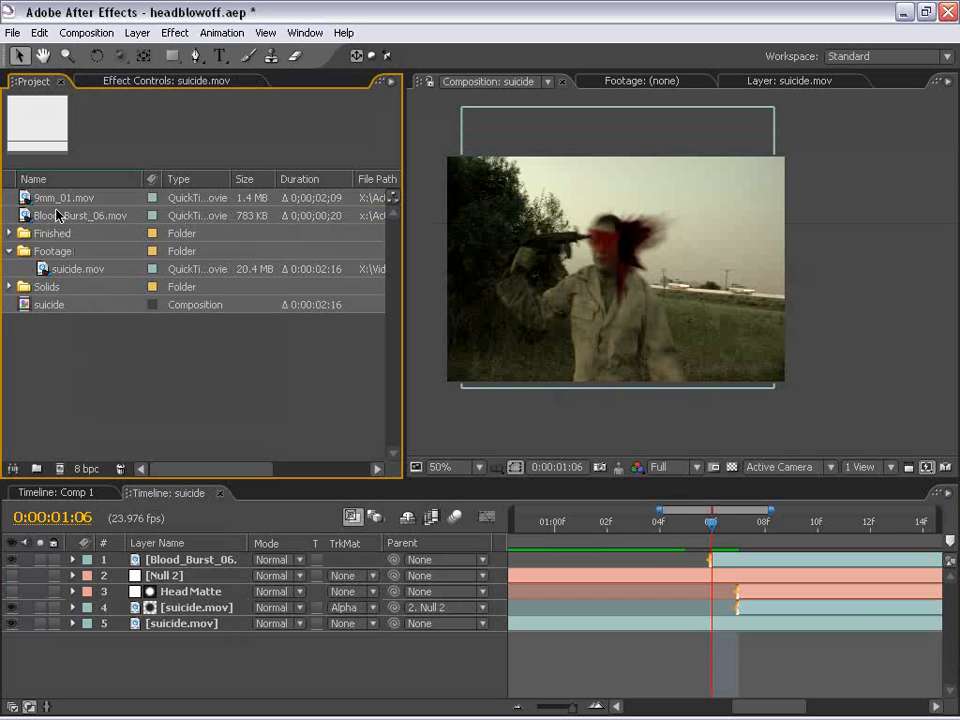
pyautogui.click(47, 200)
pyautogui.moveTo(47, 200)
pyautogui.mouseDown()
pyautogui.moveTo(658, 497)
pyautogui.moveTo(724, 561)
pyautogui.moveTo(714, 558)
pyautogui.mouseUp()
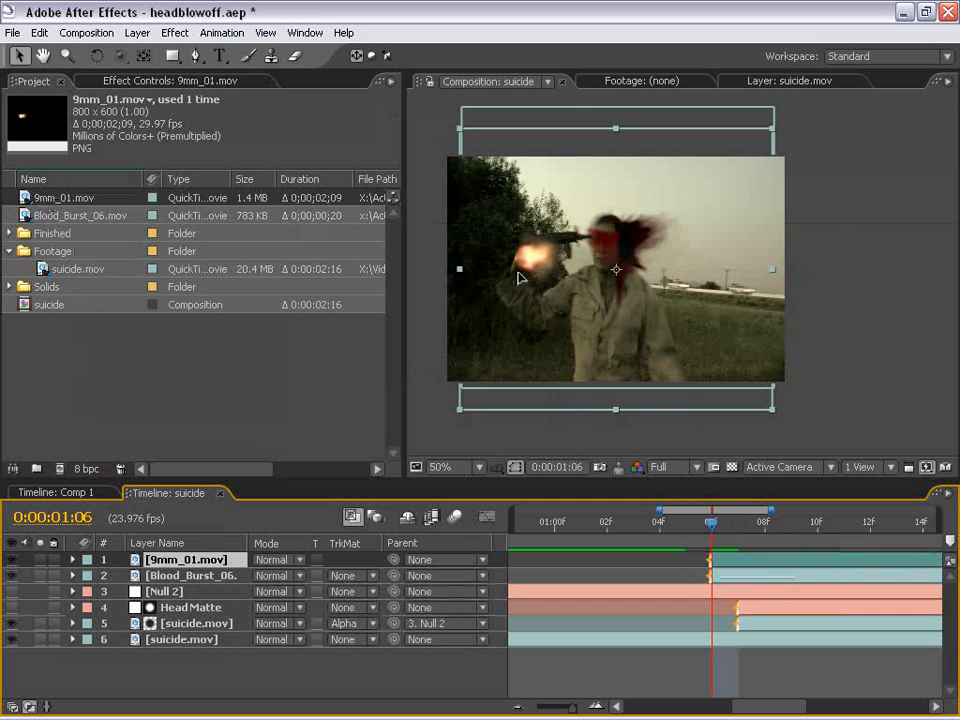
# Position the muzzle flash at the end of the gun barrel and scale it down to about two-thirds size.
pyautogui.moveTo(521, 274); pyautogui.dragTo(594, 253)
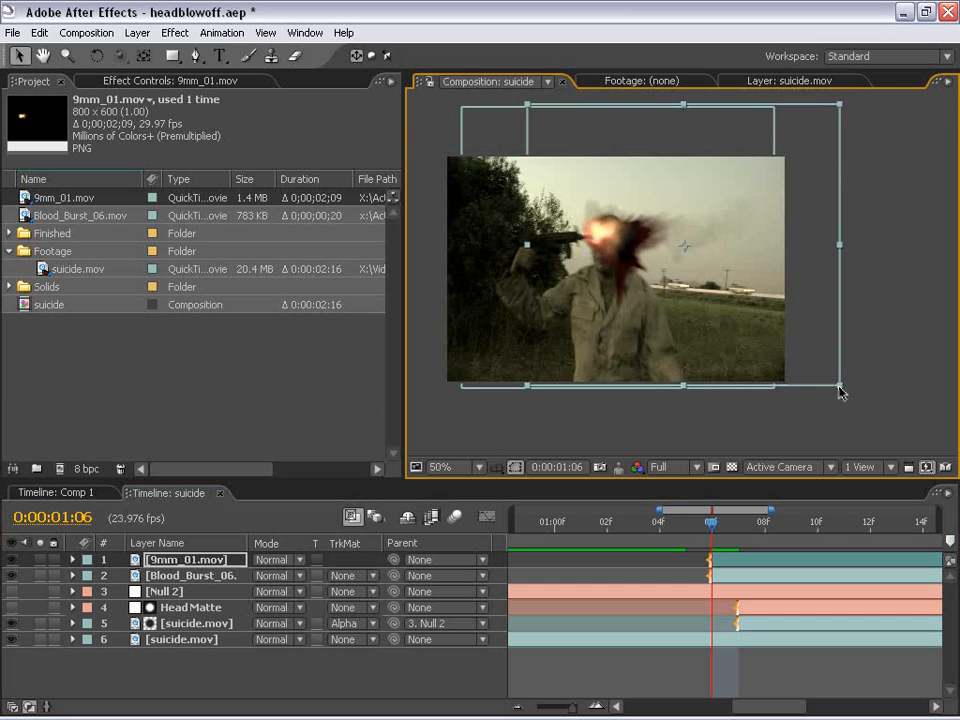
pyautogui.moveTo(840, 392); pyautogui.dragTo(752, 340)
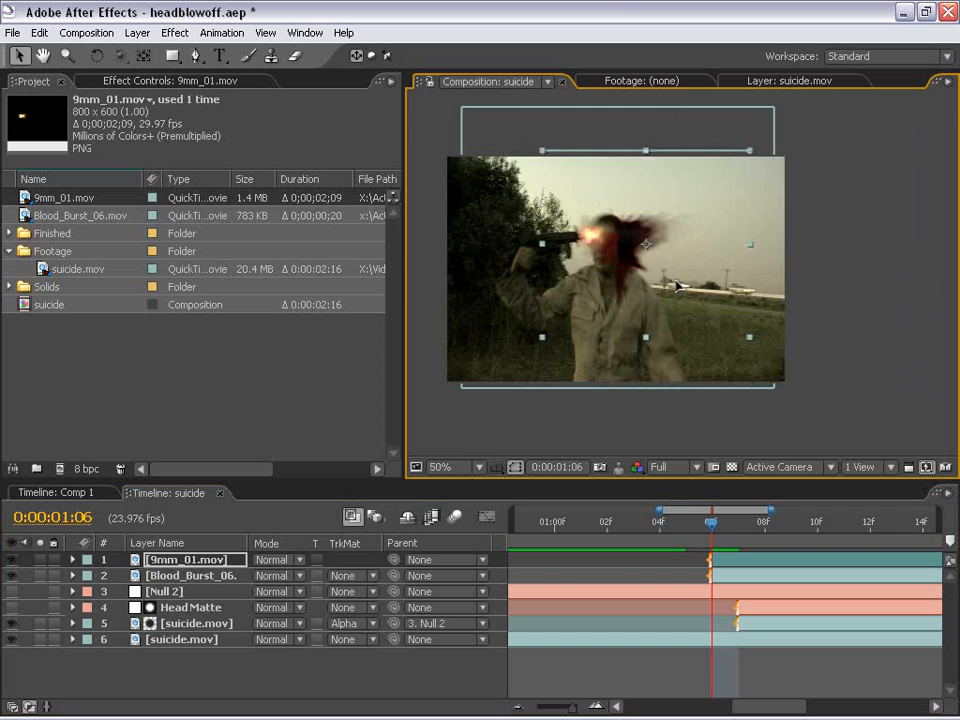
pyautogui.scroll(1, 640, 306)
pyautogui.moveTo(609, 304); pyautogui.dragTo(630, 317)
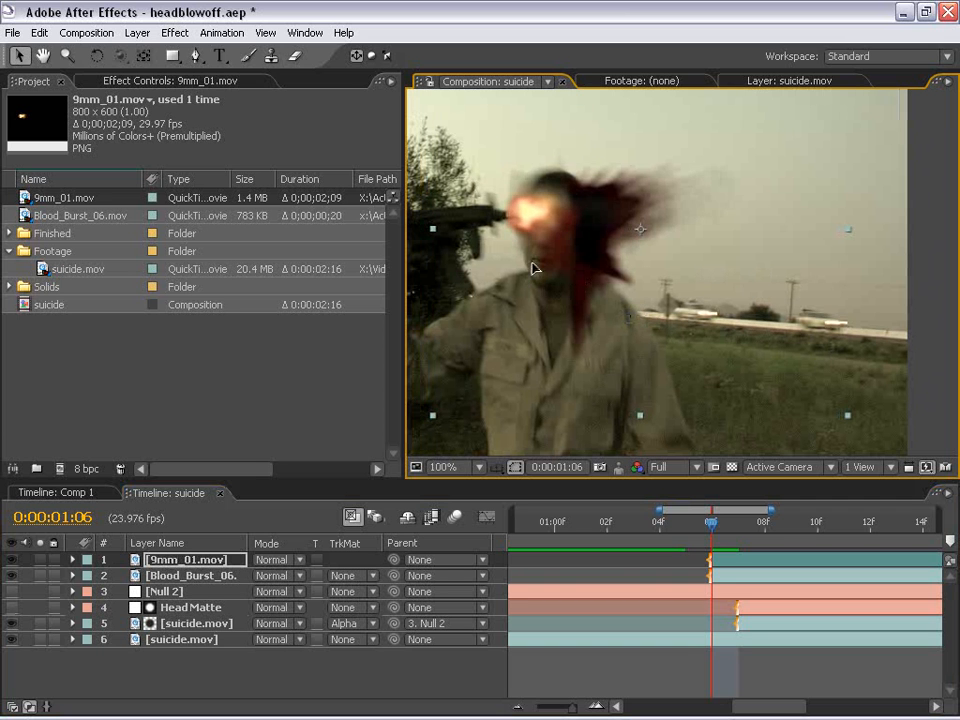
pyautogui.scroll(-1, 546, 251)
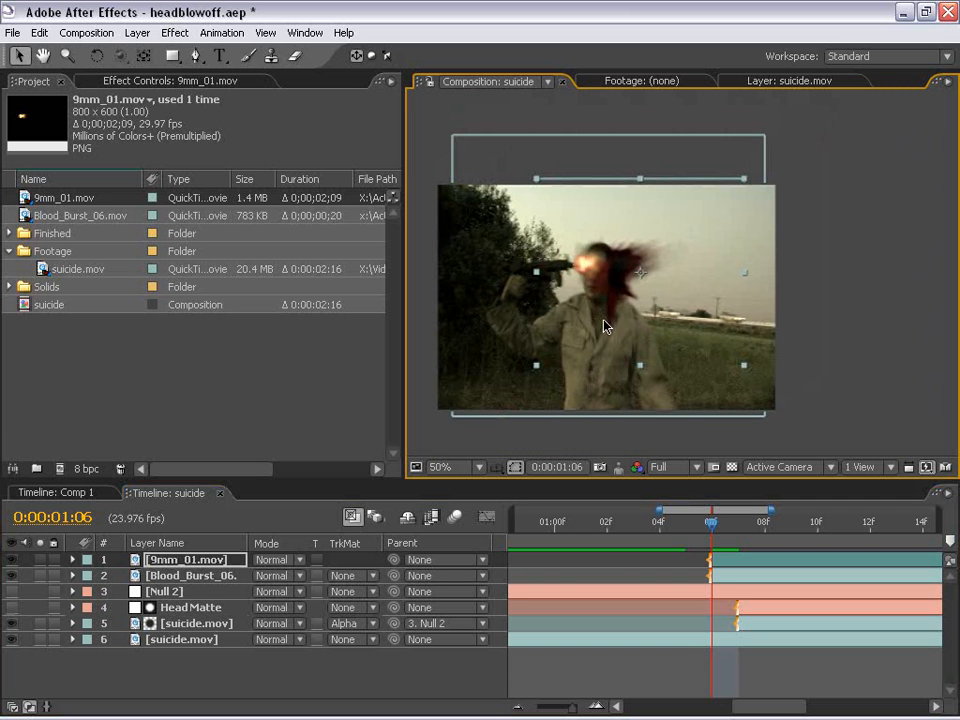
# Apply a Linear Wipe to the 9mm_01.mov layer with a Wipe Angle of -90°.
pyautogui.click(175, 33)
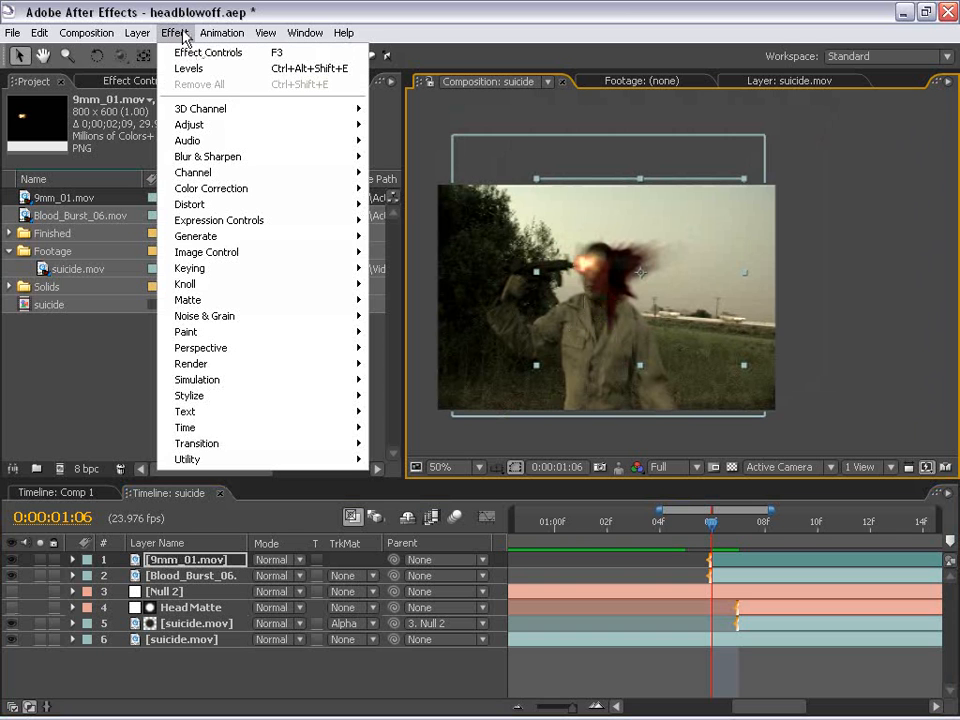
pyautogui.click(488, 635)
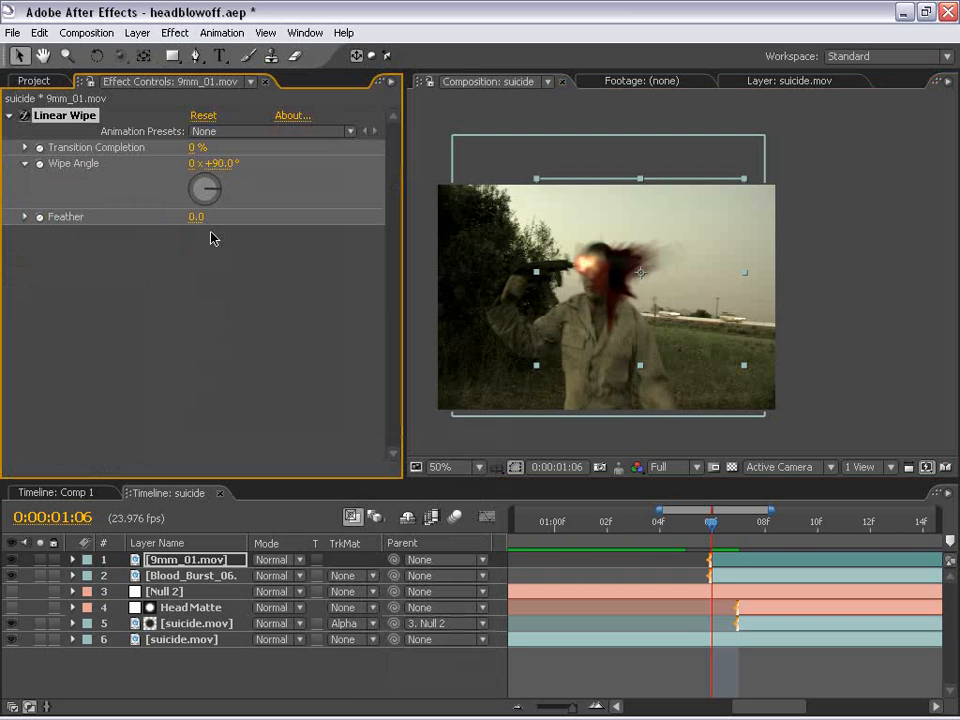
pyautogui.moveTo(197, 148); pyautogui.dragTo(212, 148)
pyautogui.click(212, 163)
pyautogui.write('-90')
pyautogui.press('Return')
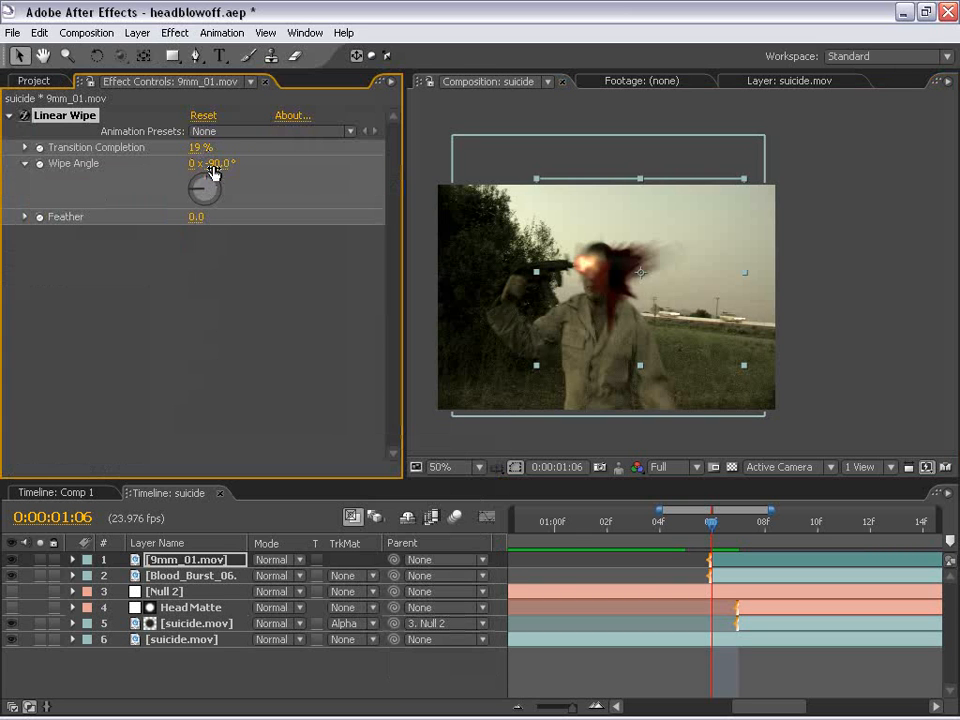
# Set the Linear Wipe's Transition Completion to 77% and examine the cut-off flash at 100% magnification.
pyautogui.moveTo(163, 149); pyautogui.dragTo(229, 149)
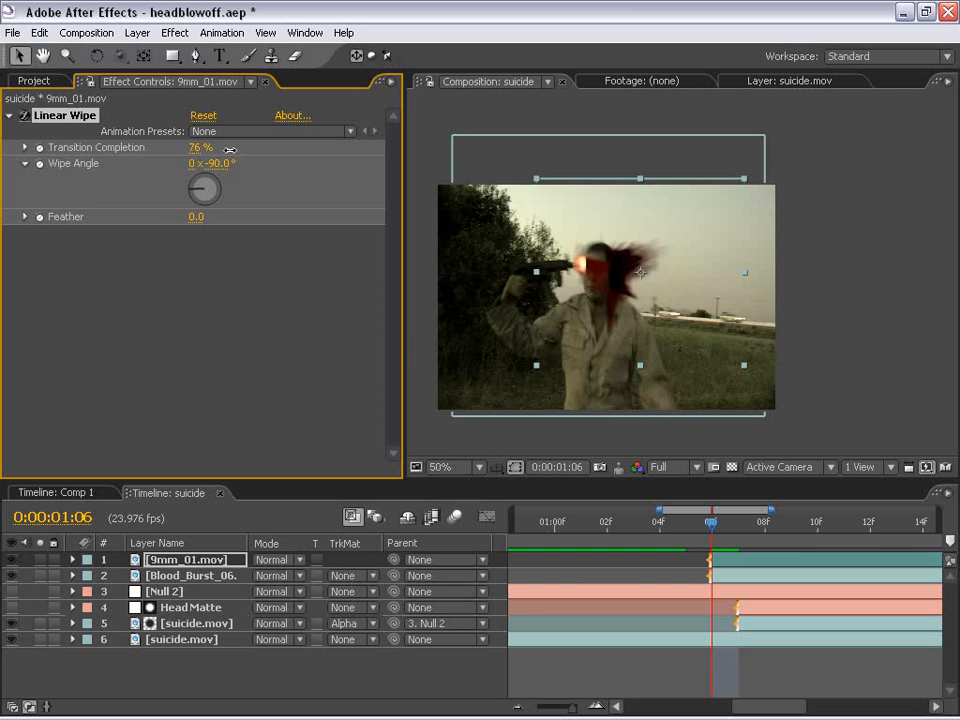
pyautogui.scroll(1, 606, 264)
pyautogui.press('space')
pyautogui.moveTo(556, 335); pyautogui.dragTo(689, 286)
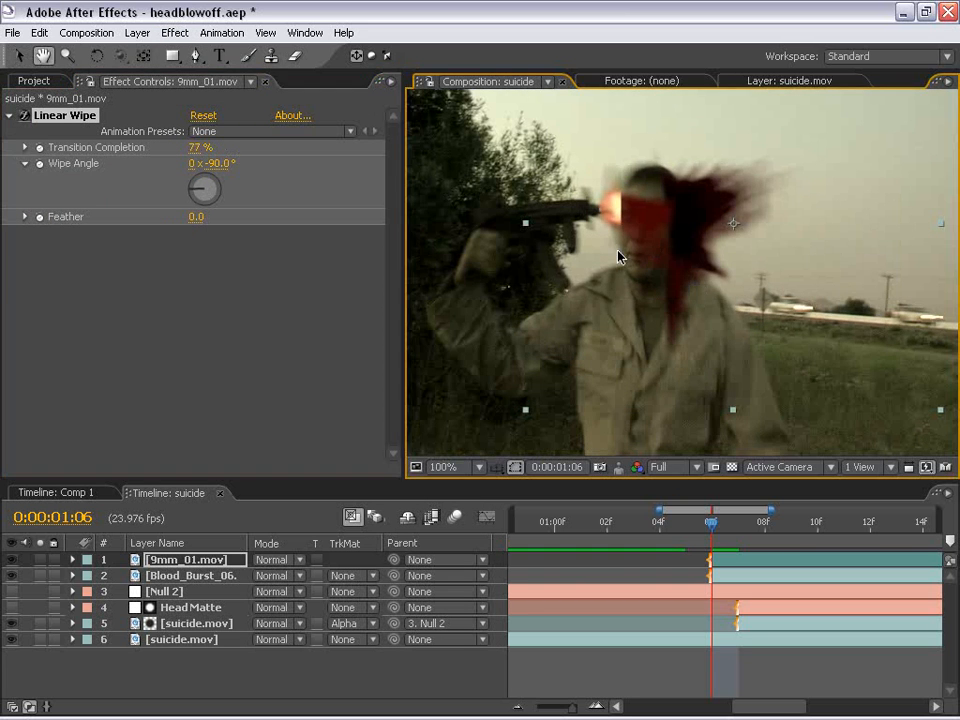
# Blend the 9mm_01.mov layer in Add mode and soften its Linear Wipe with Feather 28 and Transition Completion 75%.
pyautogui.moveTo(197, 217); pyautogui.dragTo(203, 219)
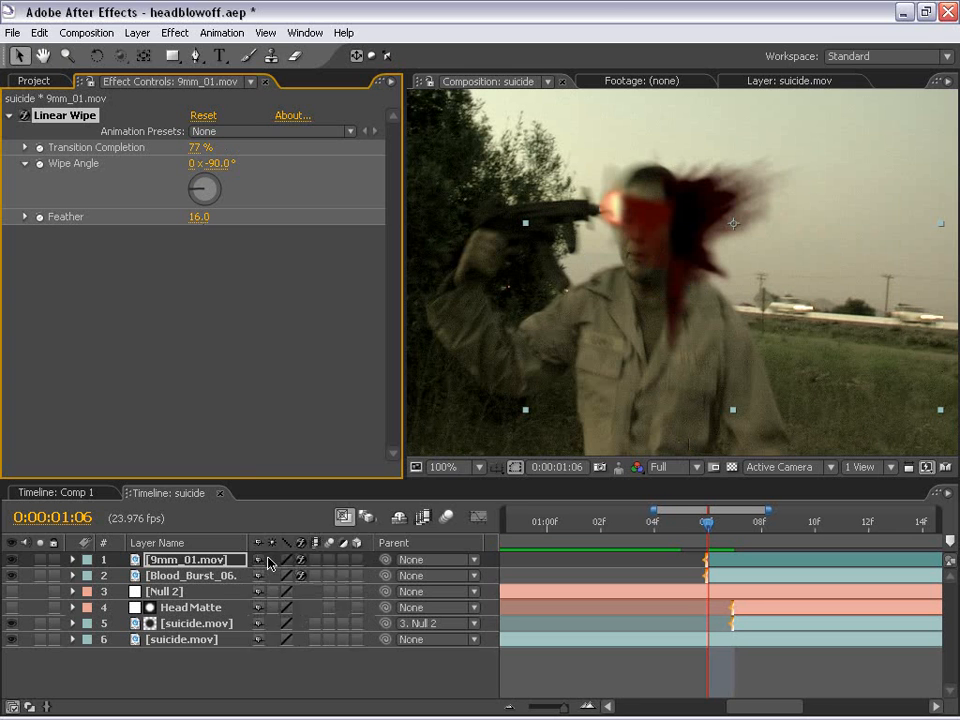
pyautogui.click(268, 560)
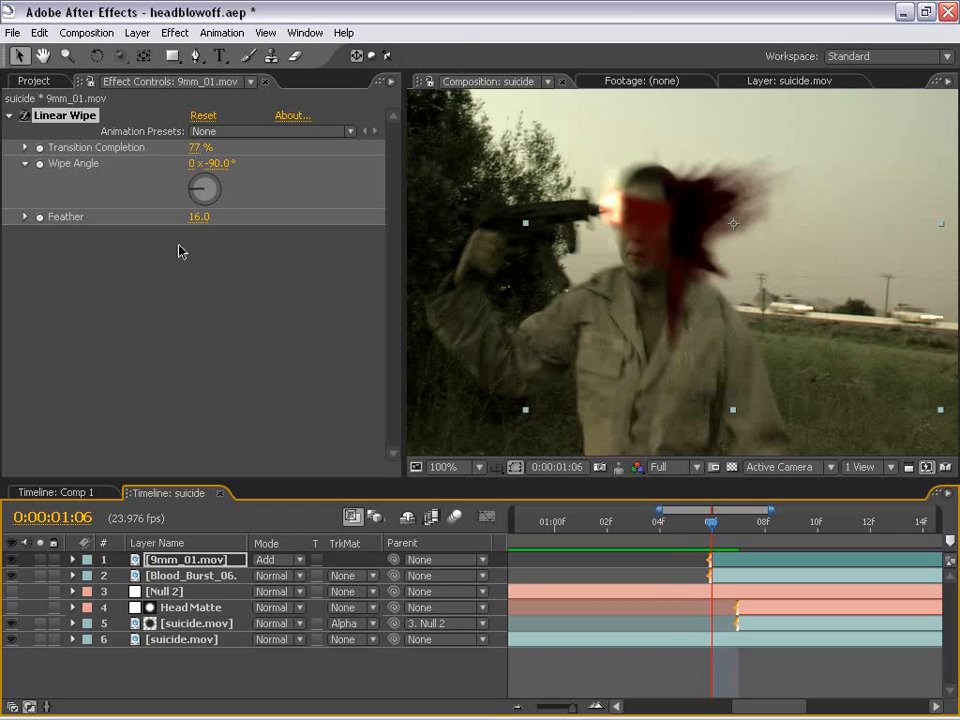
pyautogui.moveTo(197, 216); pyautogui.dragTo(205, 216)
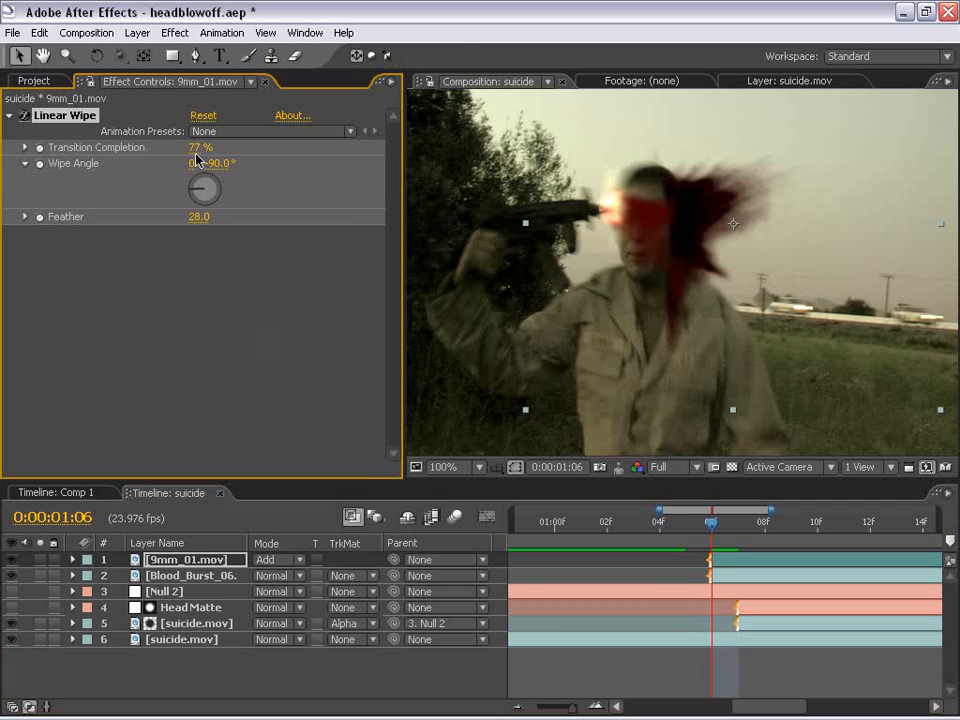
pyautogui.moveTo(200, 147); pyautogui.dragTo(193, 147)
pyautogui.moveTo(693, 236); pyautogui.dragTo(661, 278)
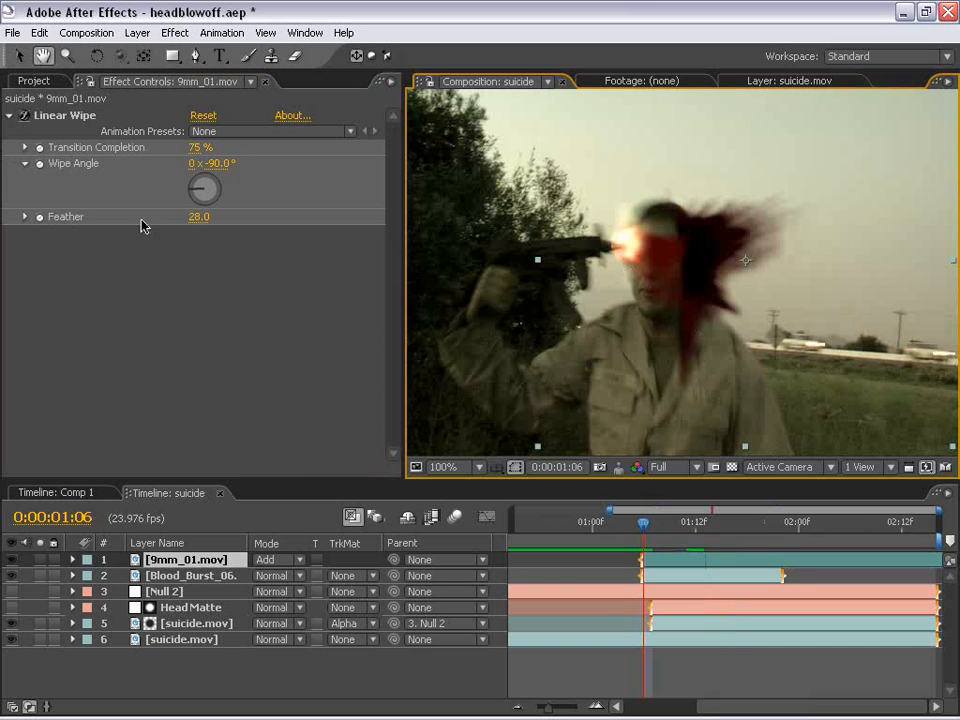
# Keyframe the Linear Wipe's Transition Completion at 75% on 0:00:01:06 and 0% on 0:00:01:07.
pyautogui.moveTo(197, 152); pyautogui.dragTo(75, 150)
pyautogui.hotkey('ctrl', 'z')
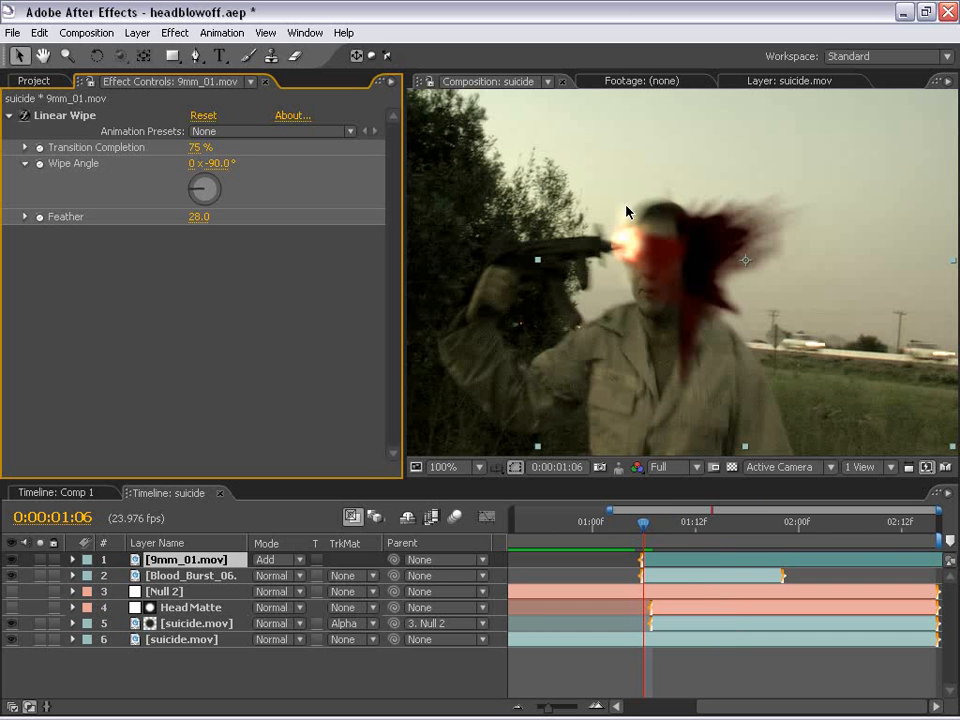
pyautogui.click(40, 148)
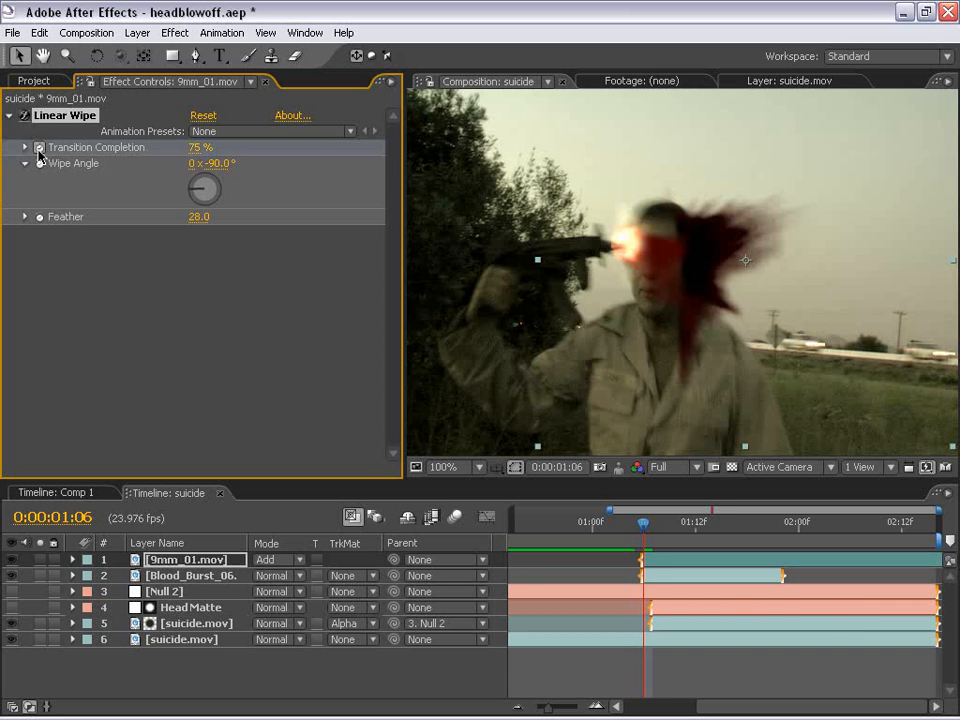
pyautogui.press('pagedown')
pyautogui.click(197, 148)
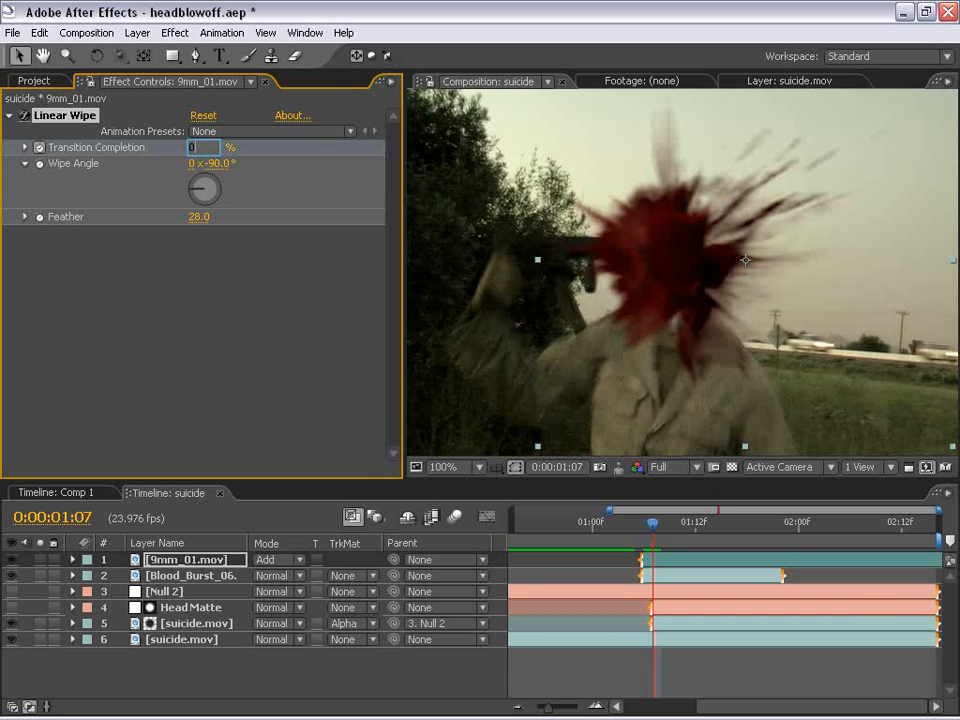
pyautogui.write('0')
pyautogui.press('Return')
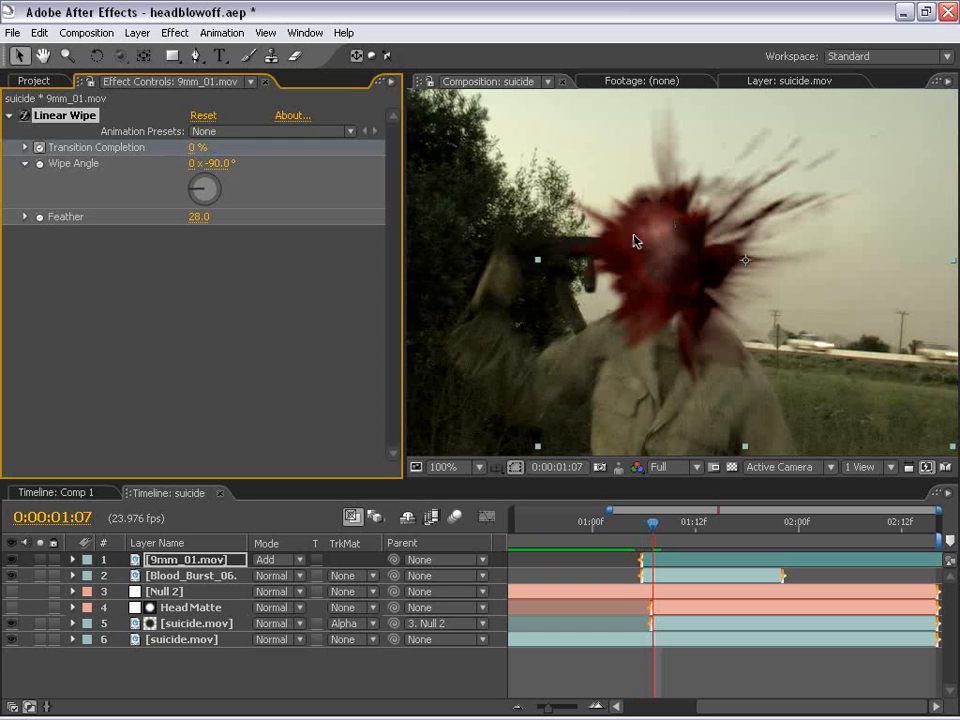
# Apply Curves to the 9mm_01.mov layer and raise the RGB curve steeply to brighten the gun smoke.
pyautogui.press('pagedown')
pyautogui.press('pageup')
pyautogui.press('space')
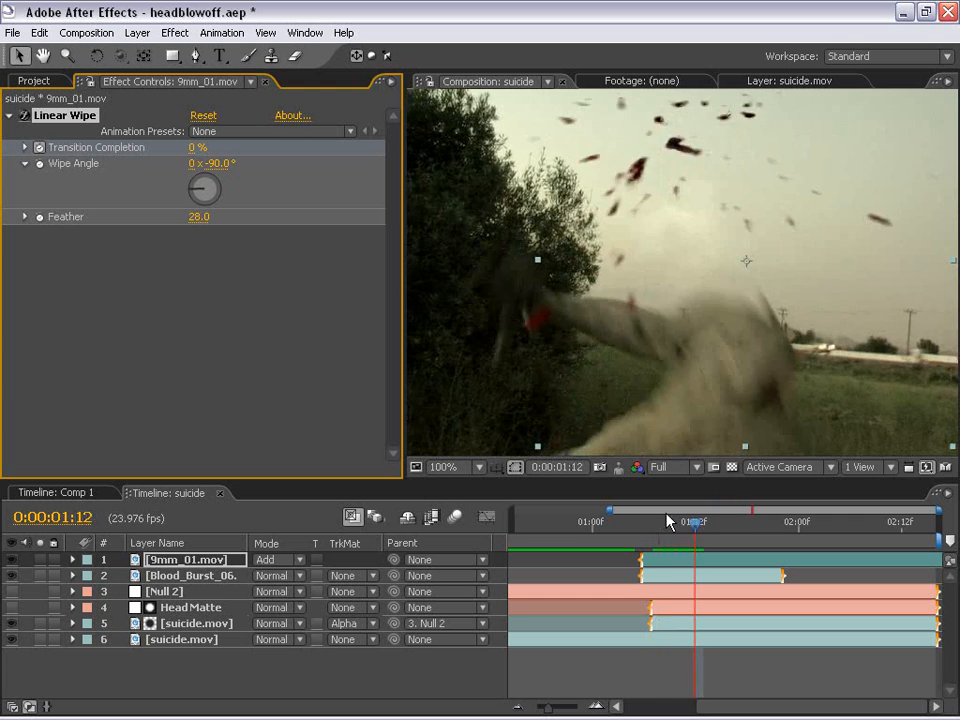
pyautogui.press('pagedown')
pyautogui.press('pagedown')
pyautogui.press('pagedown')
pyautogui.press('pageup')
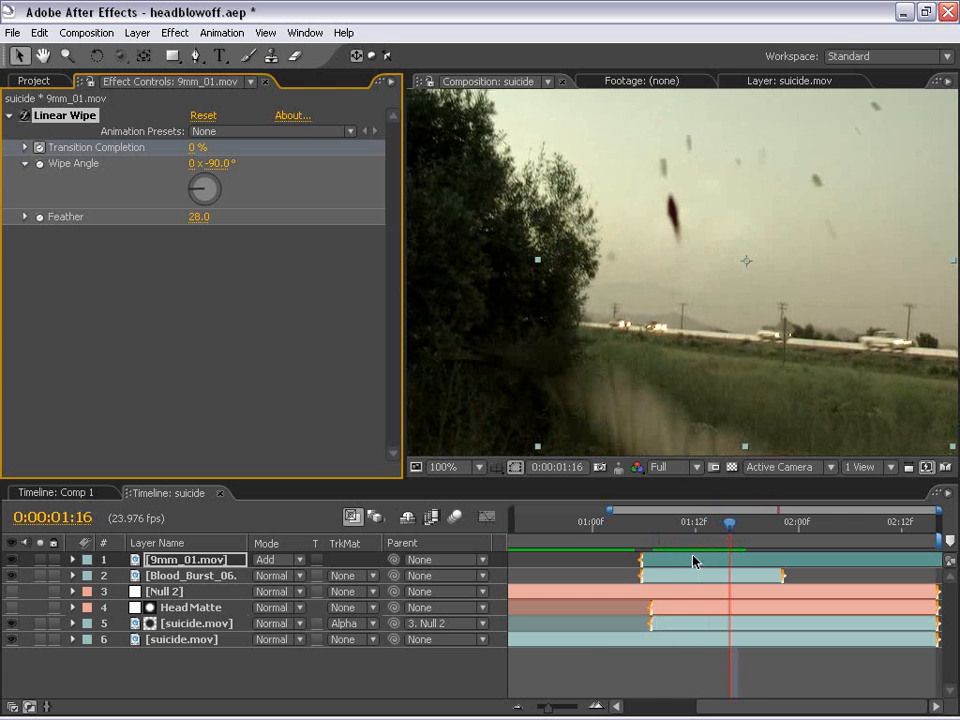
pyautogui.click(693, 560)
pyautogui.click(175, 32)
pyautogui.moveTo(360, 189)
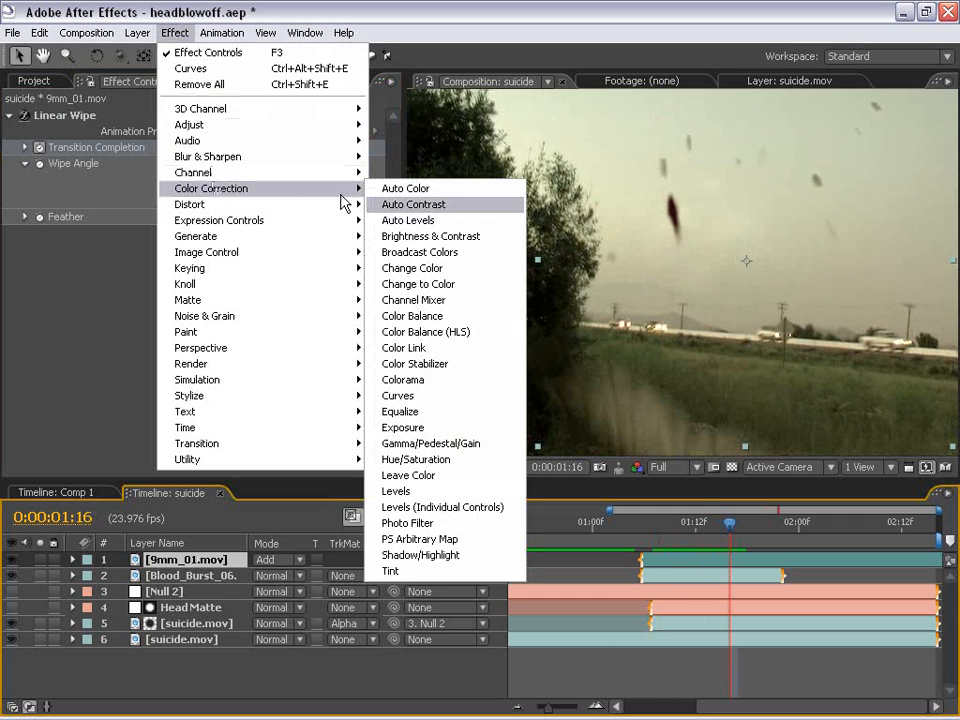
pyautogui.click(405, 397)
pyautogui.moveTo(133, 379); pyautogui.dragTo(86, 323)
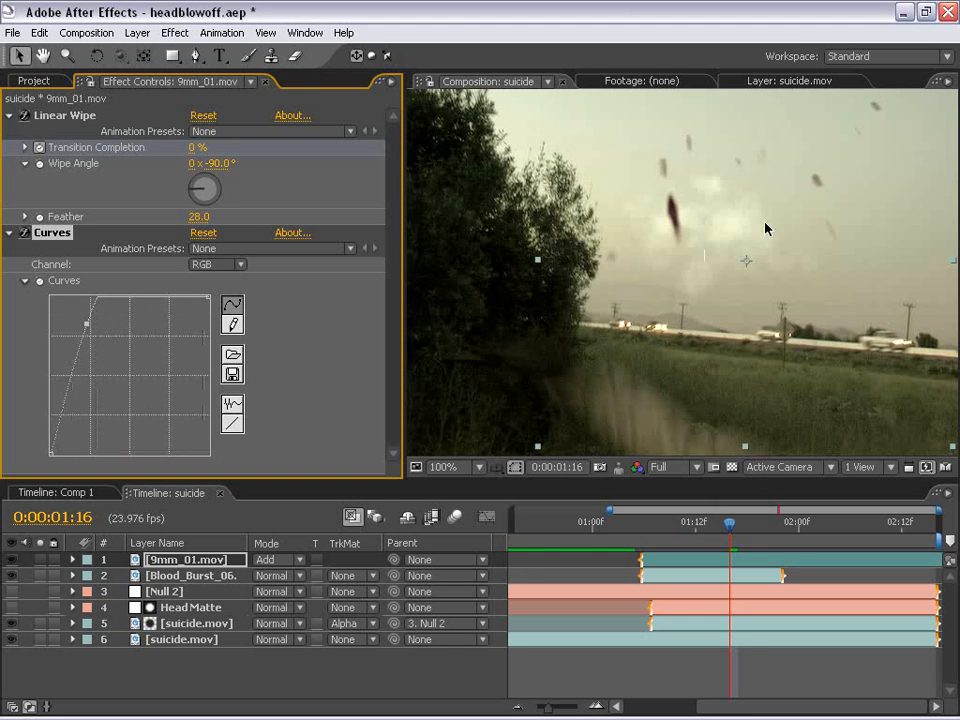
# Examine the brightened smoke frame by frame back to 0:00:01:12 and preview the composition.
pyautogui.press('pagedown')
pyautogui.press('pageup')
pyautogui.press('pageup')
pyautogui.press('pageup')
pyautogui.press('pagedown')
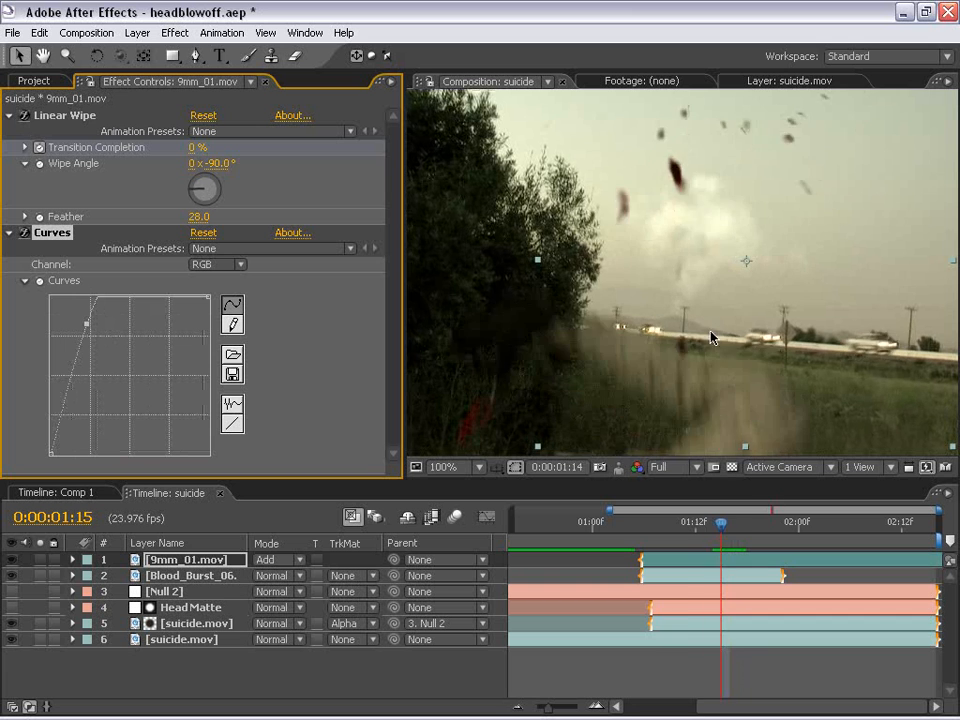
pyautogui.press('pageup')
pyautogui.press('pageup')
pyautogui.press('pageup')
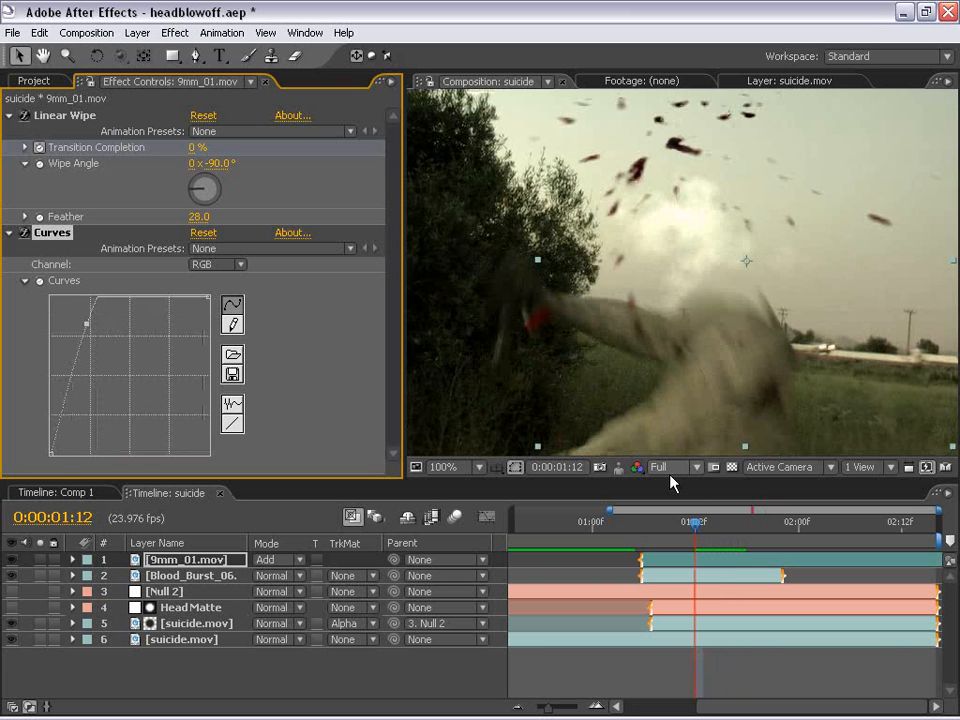
pyautogui.press('KP_0')
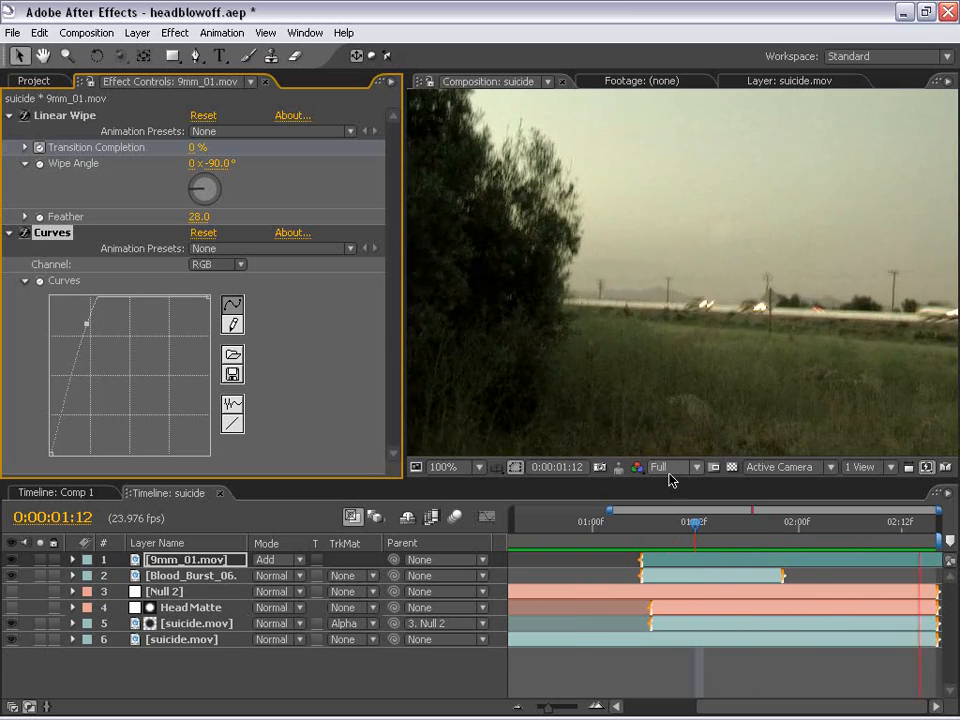
# Parent the 9mm_01.mov layer to Null 2 and rename that null Tracking Data.
pyautogui.moveTo(670, 521); pyautogui.dragTo(665, 523)
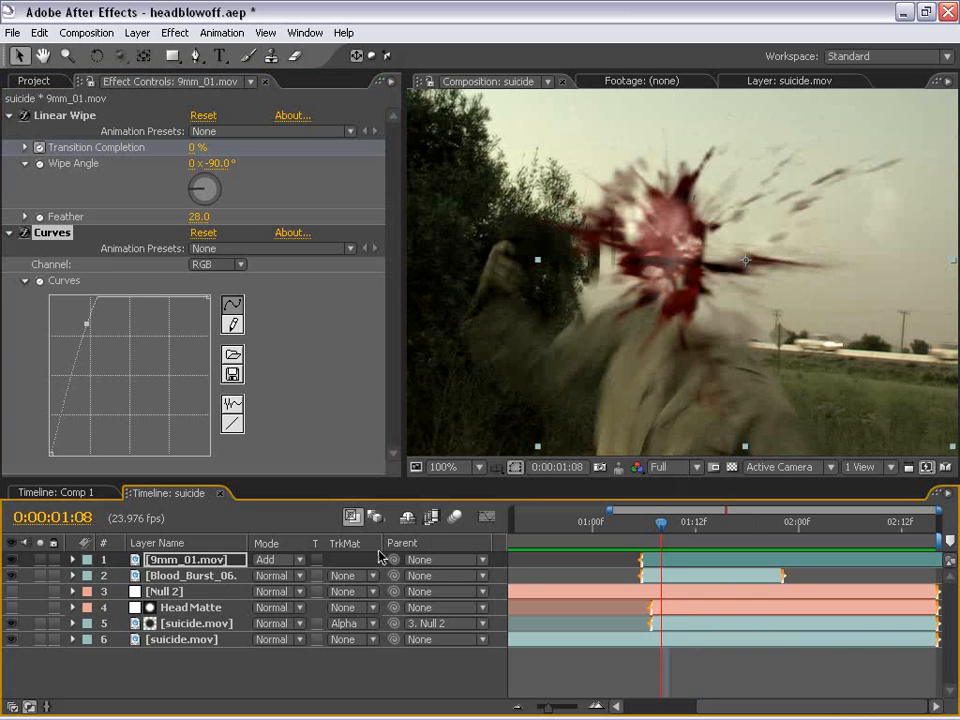
pyautogui.moveTo(390, 560); pyautogui.dragTo(168, 596)
pyautogui.click(166, 594)
pyautogui.press('Return')
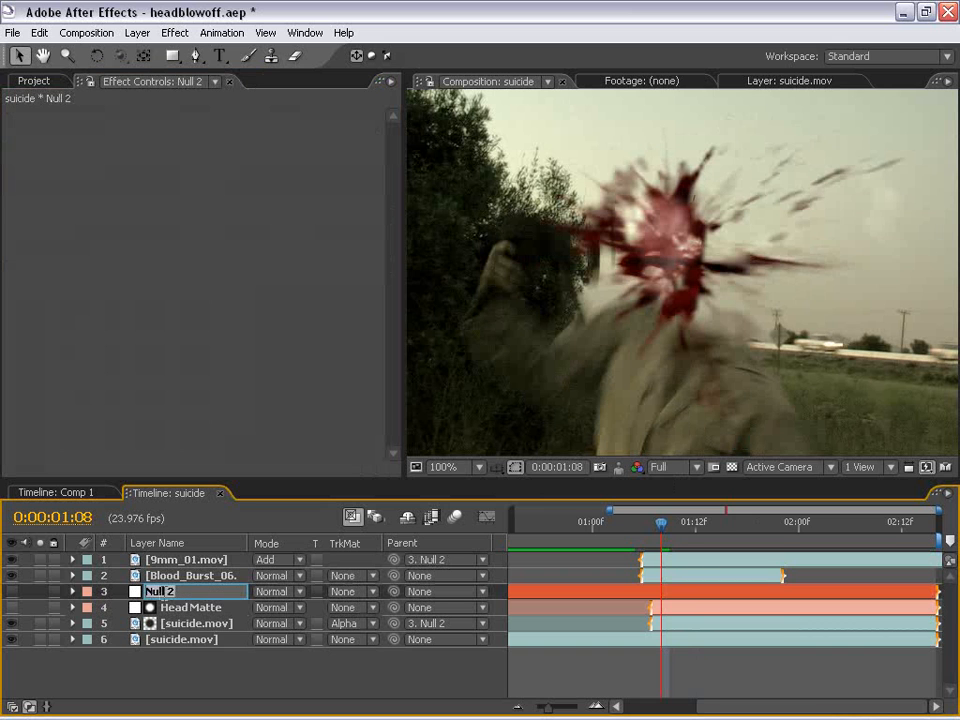
pyautogui.write('Trea')
pyautogui.write('king Data')
pyautogui.press('Return')
# Soften the 9mm_01.mov layer's RGB curve to a gentler arc and preview the shot in a maximized view.
pyautogui.press('`')
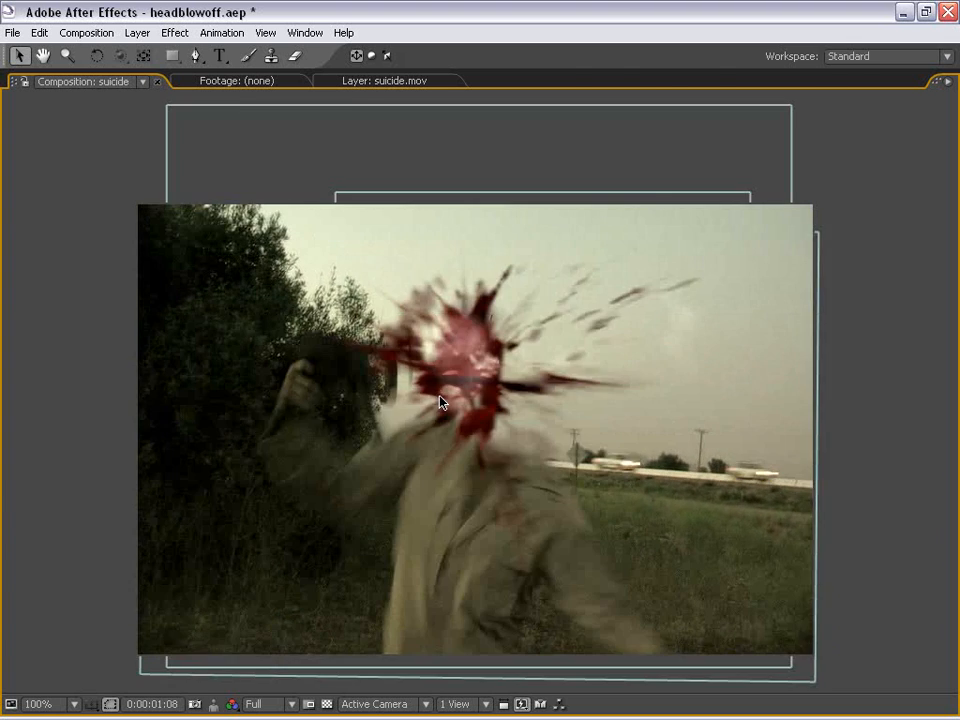
pyautogui.press('`')
pyautogui.click(658, 560)
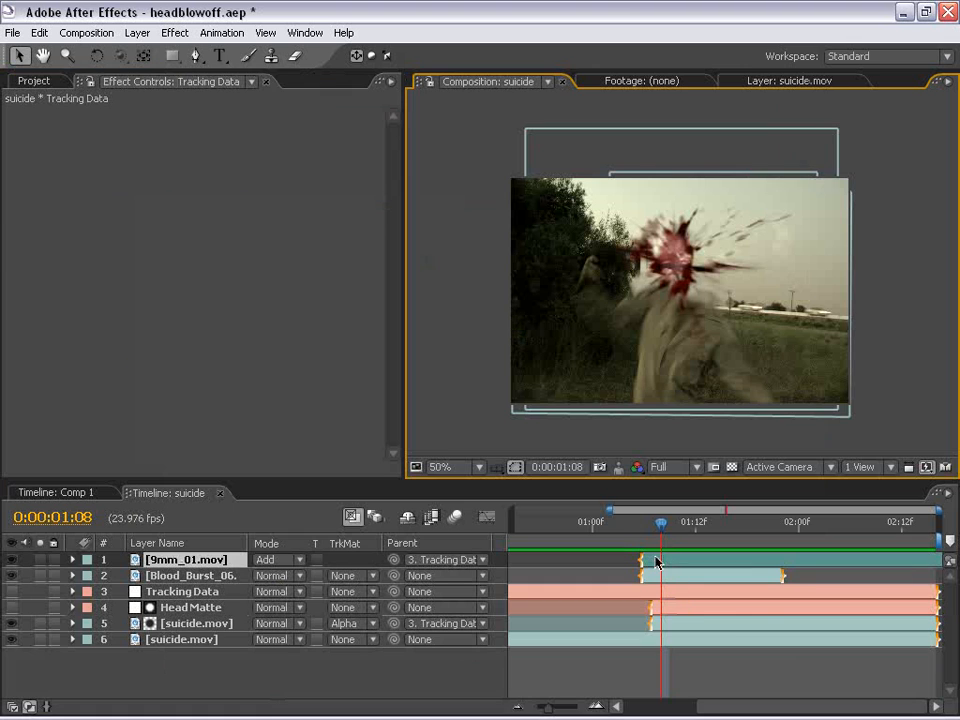
pyautogui.moveTo(87, 325); pyautogui.dragTo(124, 347)
pyautogui.press('`')
pyautogui.press('KP_0')
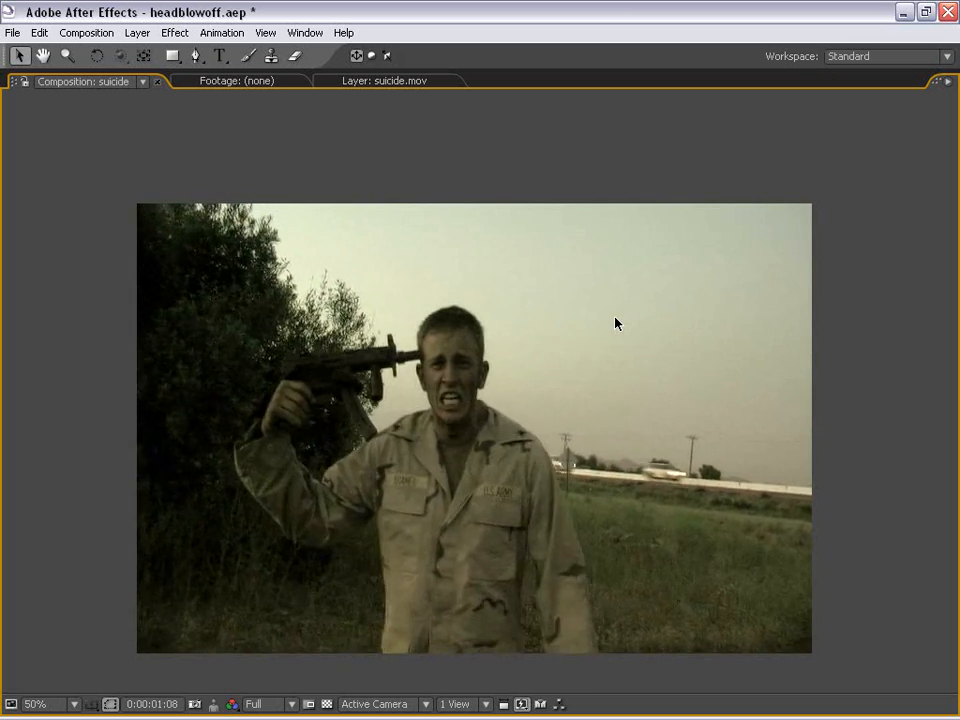
pyautogui.press('space')
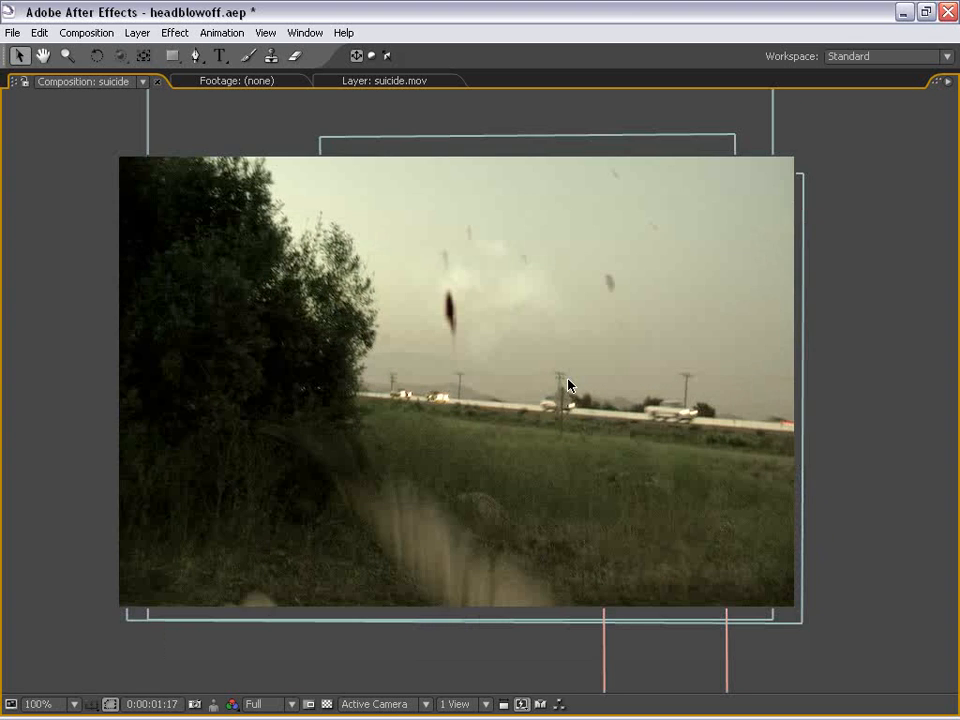
pyautogui.press('`')
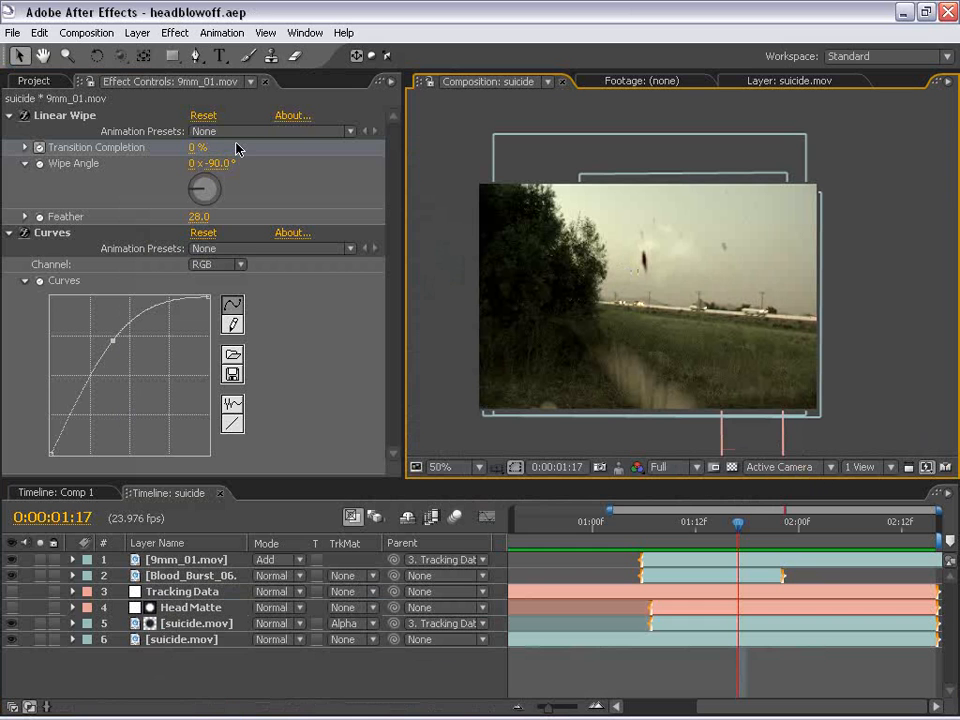
# Browse the Fog clips in Adobe Bridge and import Fog_04.mov into the project.
pyautogui.click(12, 32)
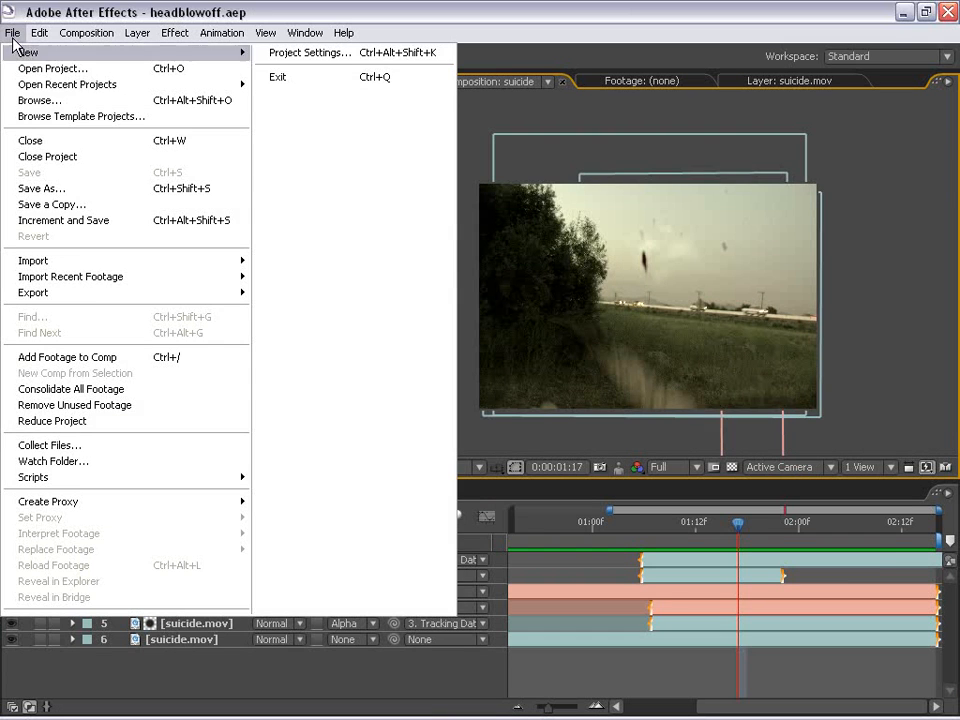
pyautogui.click(30, 92)
pyautogui.click(46, 416)
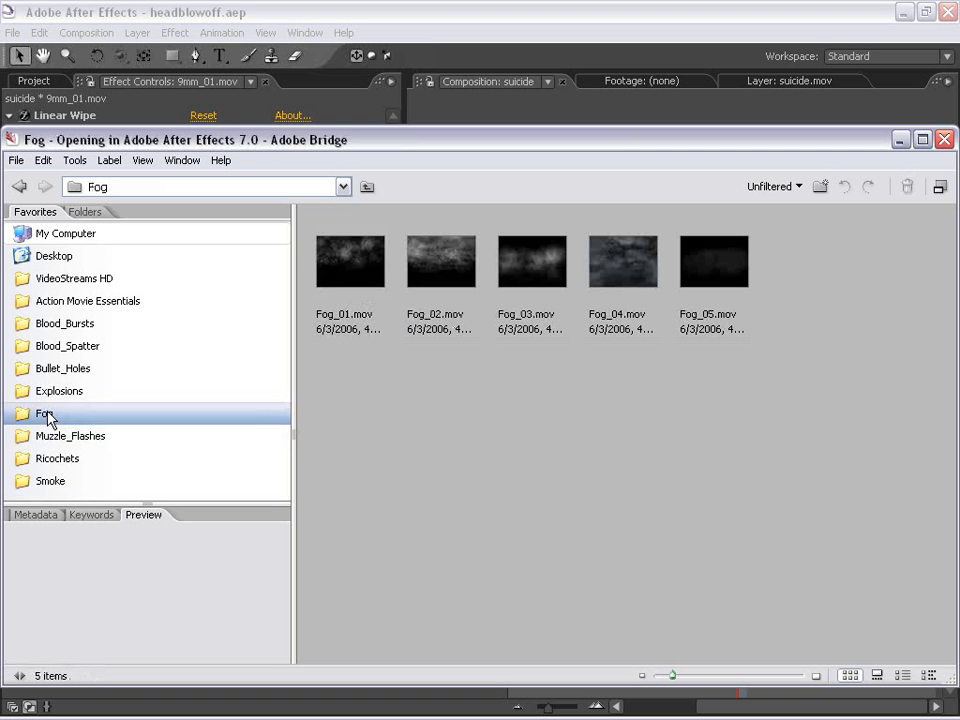
pyautogui.click(630, 274)
pyautogui.click(505, 272)
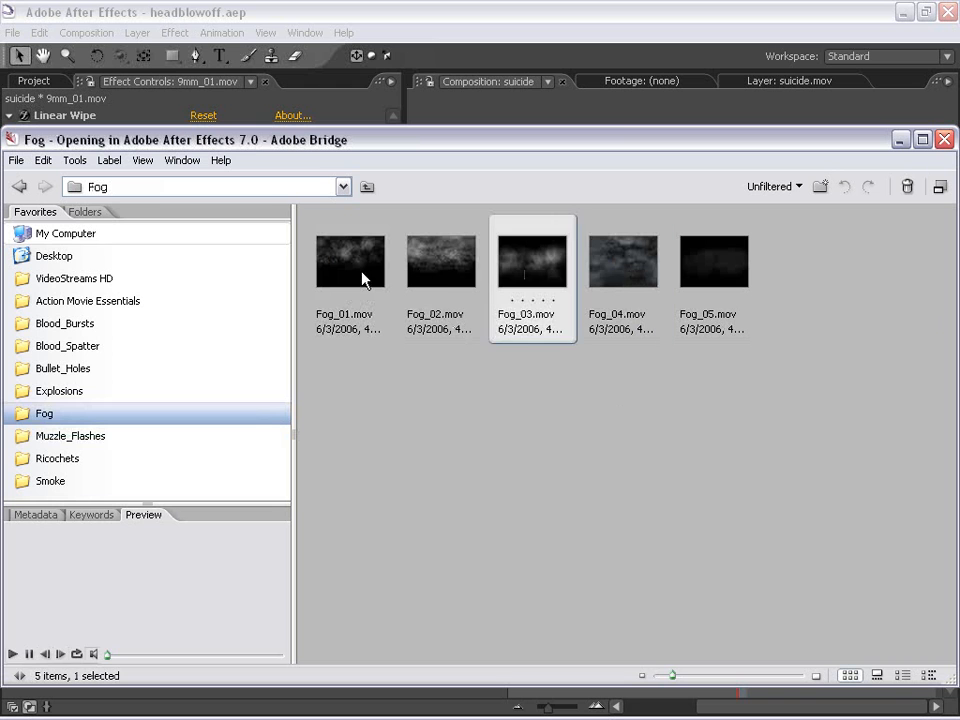
pyautogui.click(441, 281)
pyautogui.press('Left')
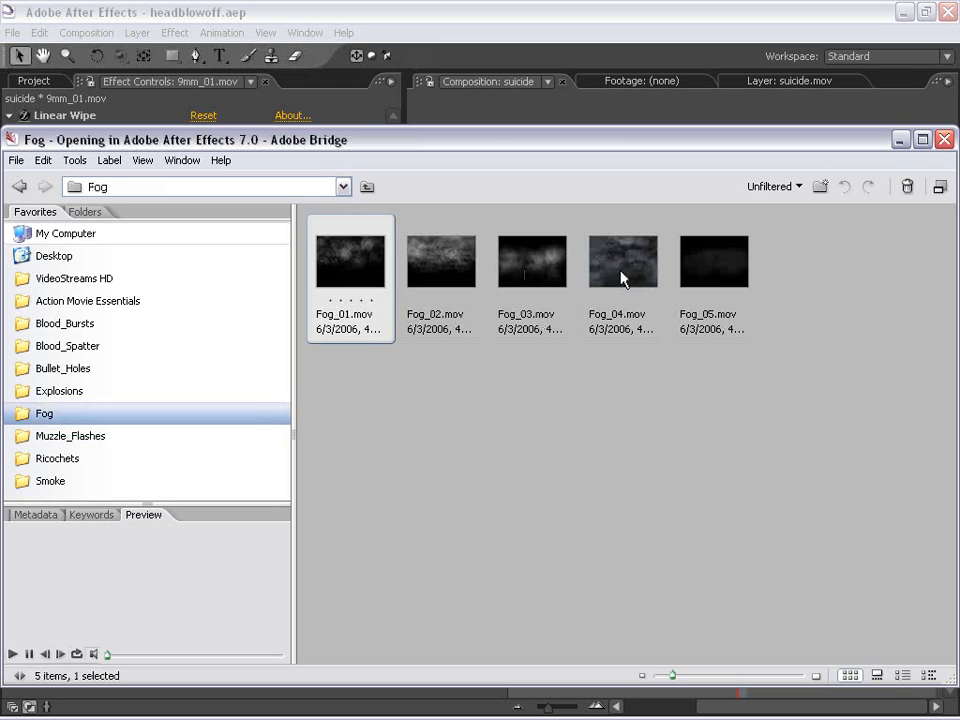
pyautogui.click(622, 284)
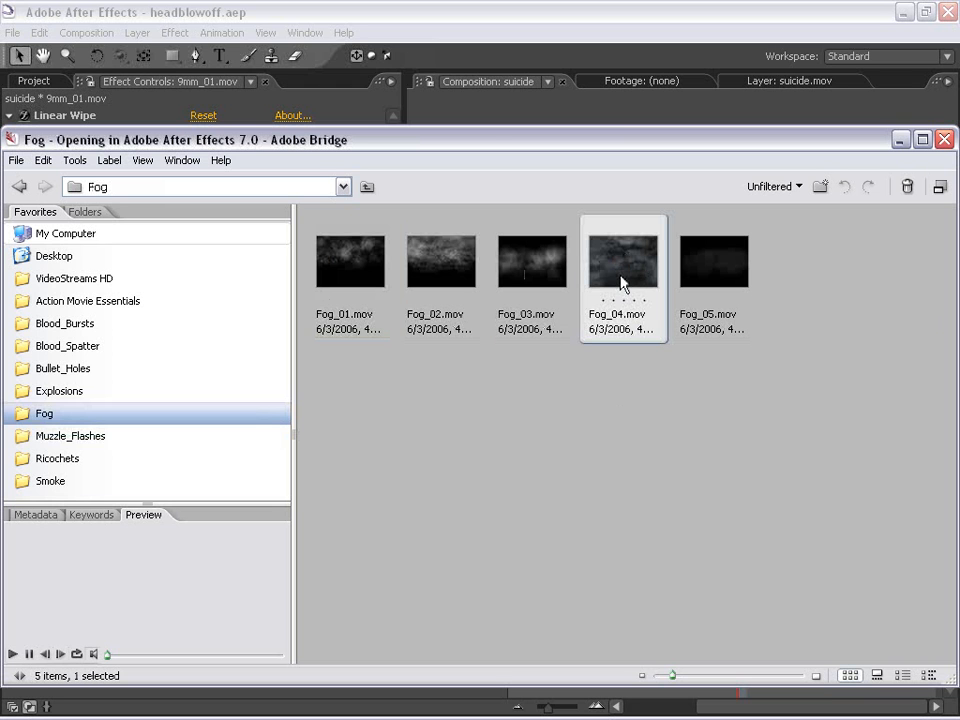
pyautogui.click(120, 12)
# Add Fog_04.mov as the top layer starting at 0:00:01:07 and scale it up to cover the whole frame.
pyautogui.click(34, 81)
pyautogui.click(47, 252)
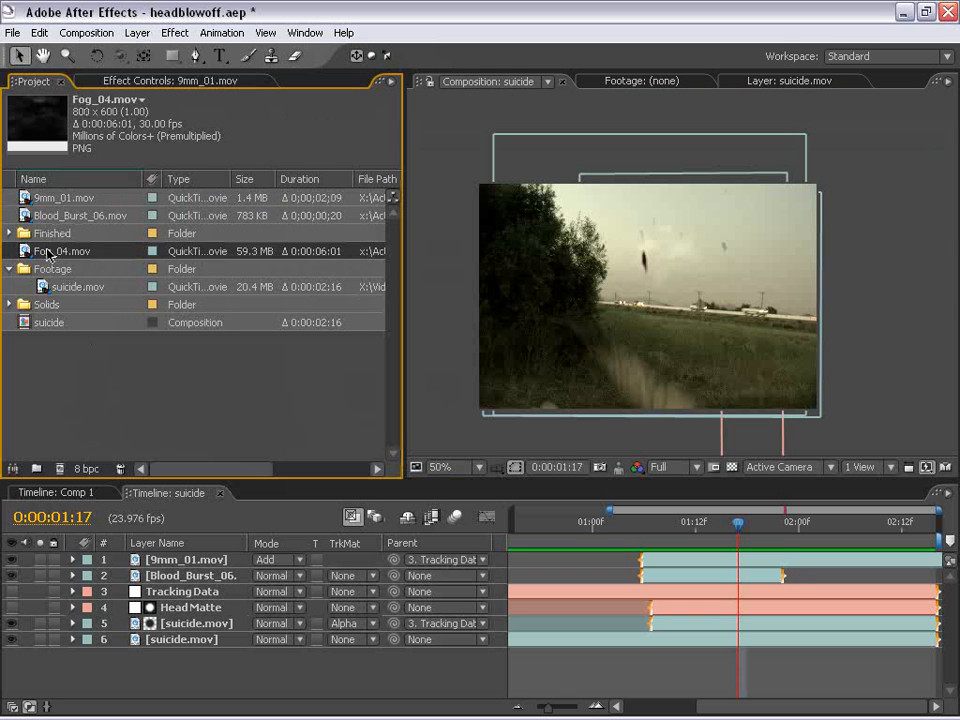
pyautogui.moveTo(25, 255); pyautogui.dragTo(650, 560)
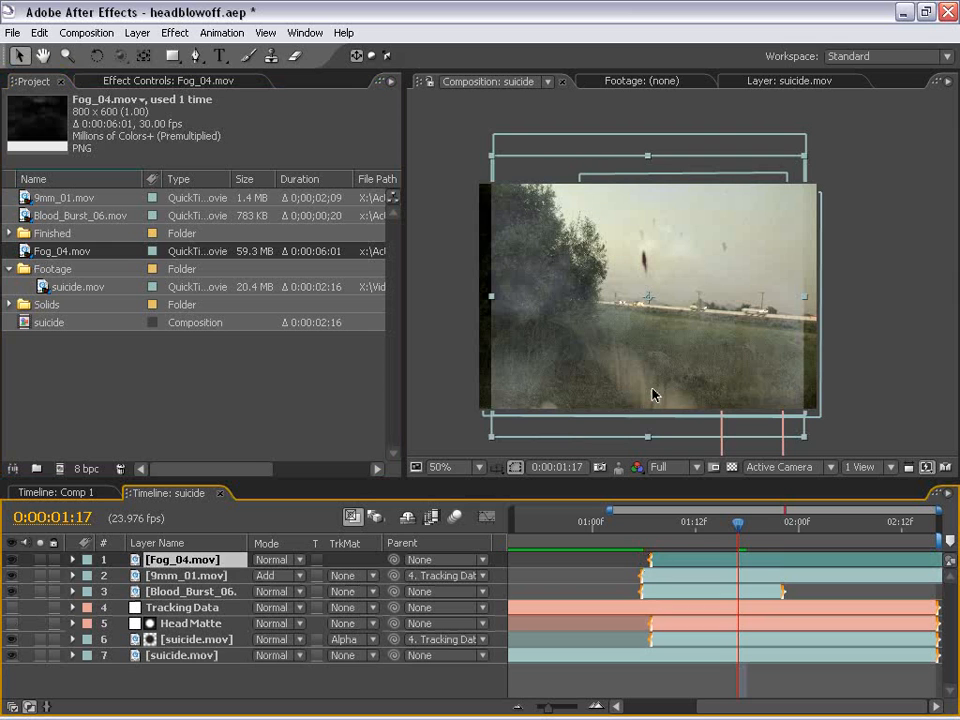
pyautogui.moveTo(808, 443); pyautogui.dragTo(884, 494)
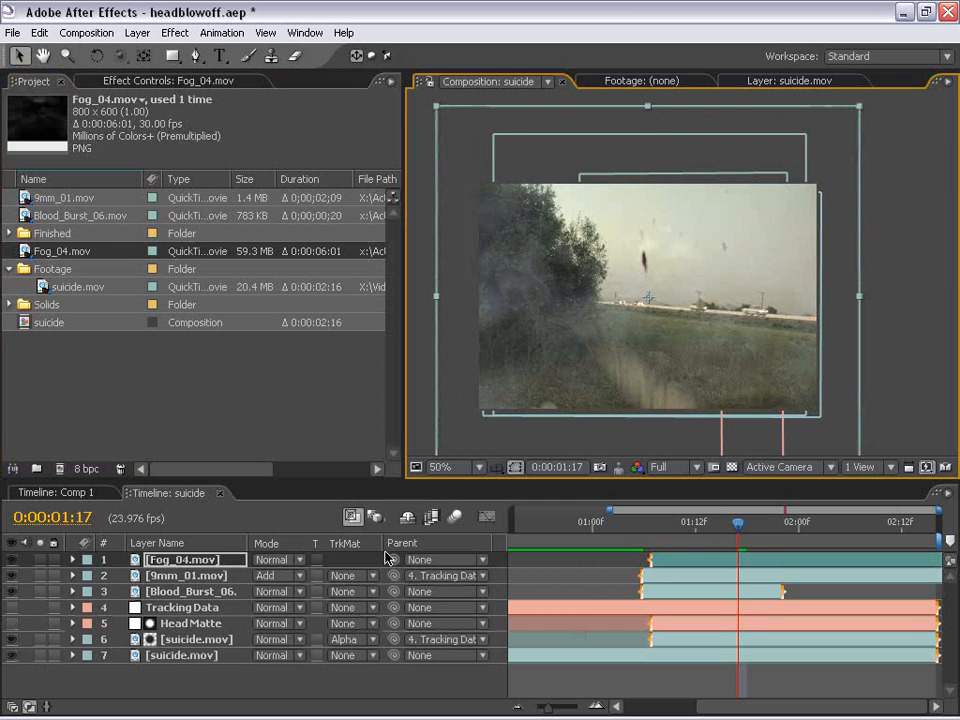
# Parent the Fog_04.mov layer to Tracking Data and preview the composition in a maximized view.
pyautogui.moveTo(393, 558); pyautogui.dragTo(210, 612)
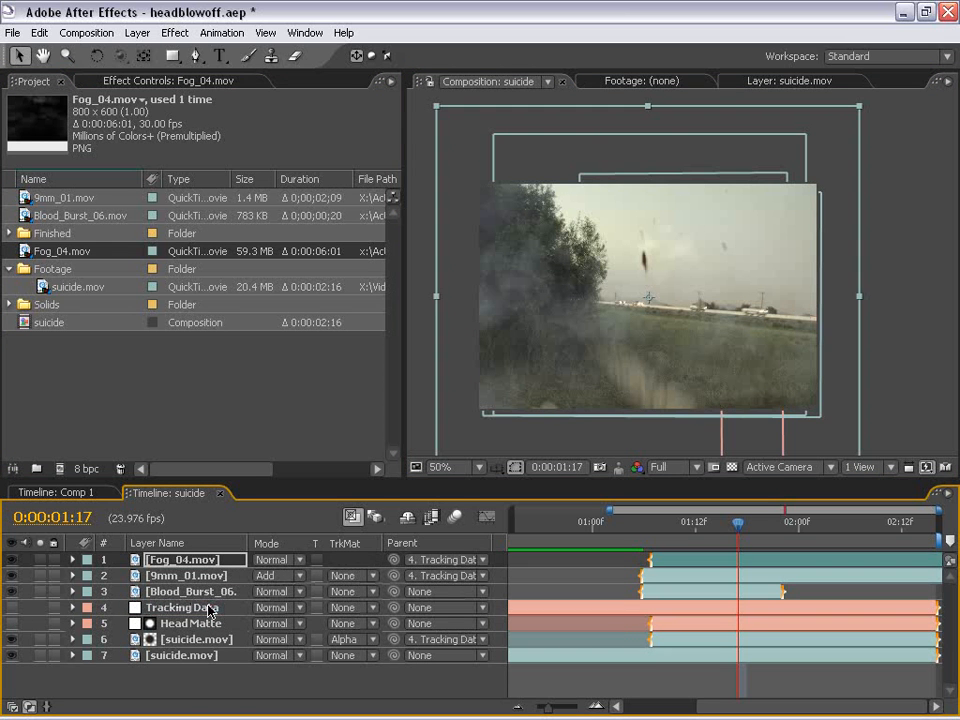
pyautogui.press('`')
pyautogui.press('KP_0')
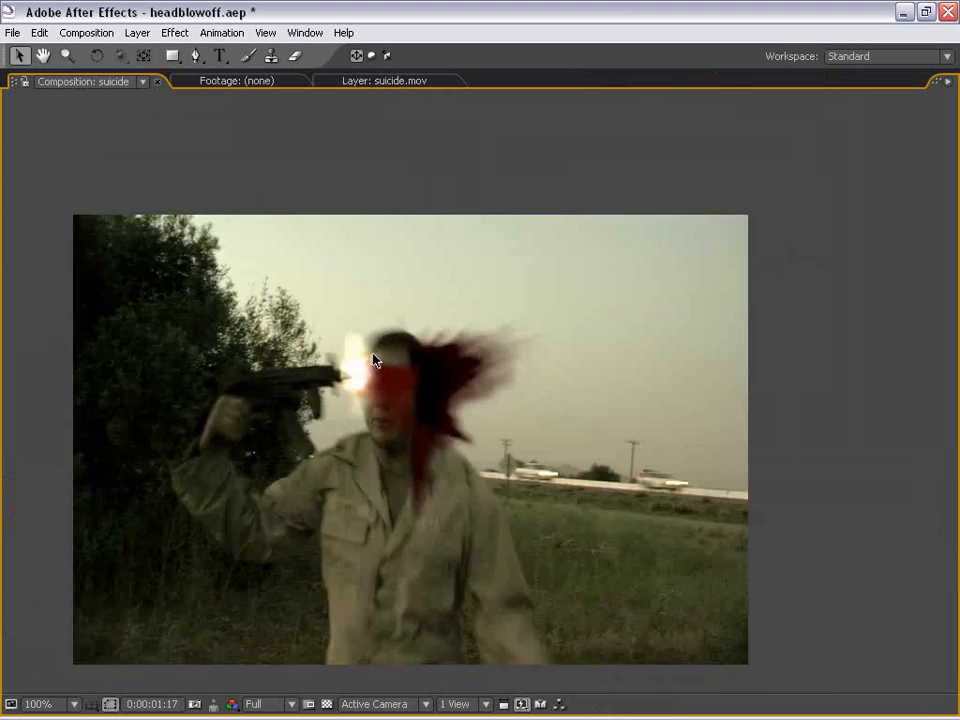
pyautogui.scroll(-1, 388, 345)
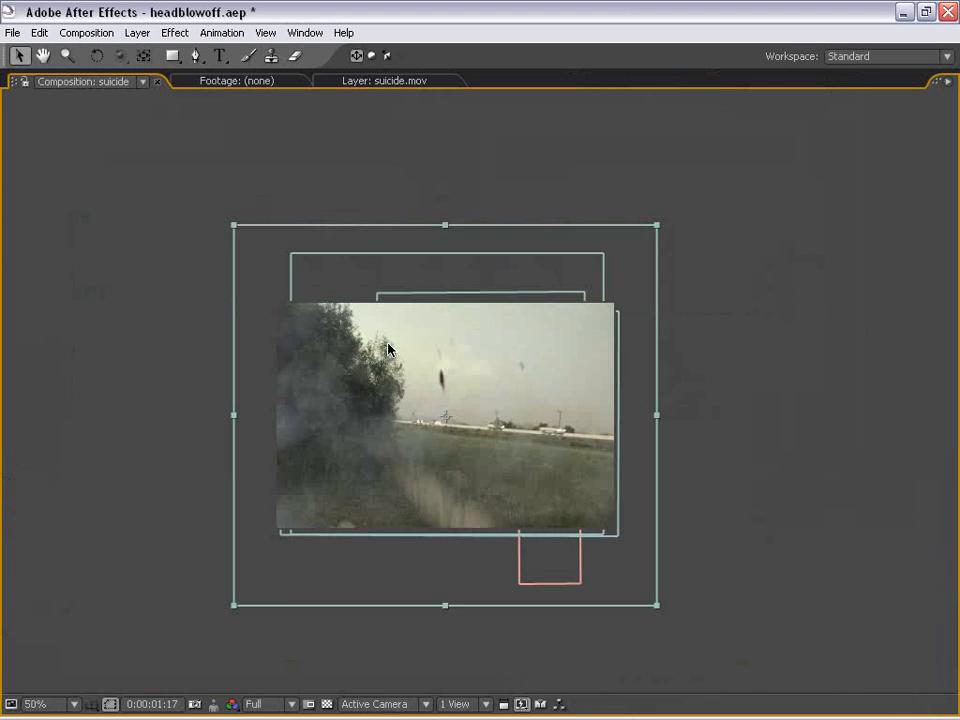
# Shift the Fog_04.mov layer earlier so it starts at the beginning of the composition.
pyautogui.press('`')
pyautogui.press('-')
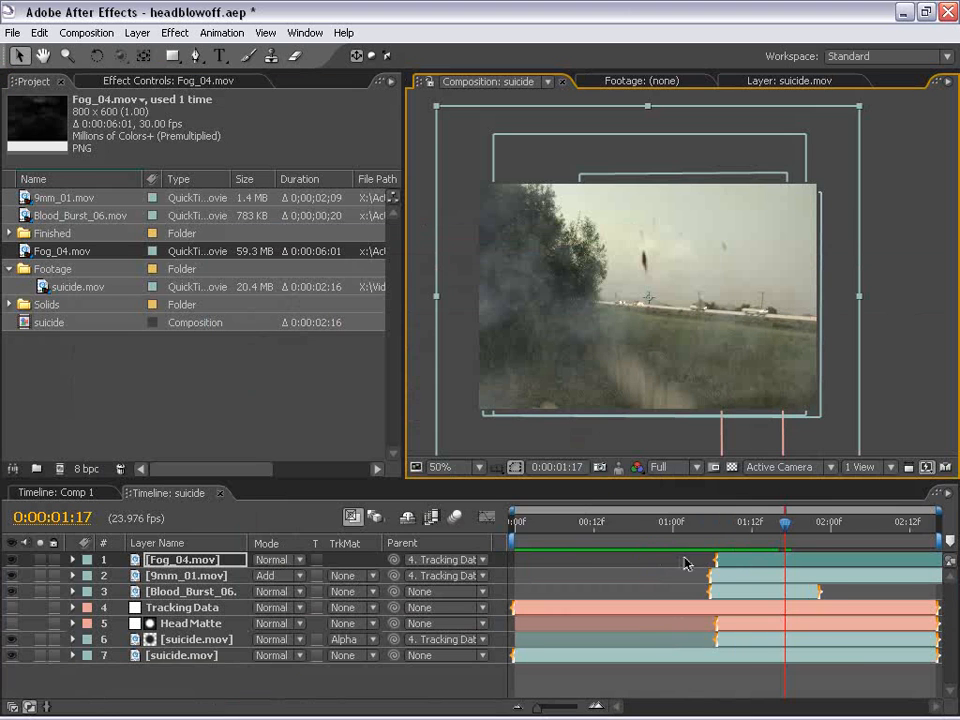
pyautogui.moveTo(728, 560); pyautogui.dragTo(519, 568)
pyautogui.press('`')
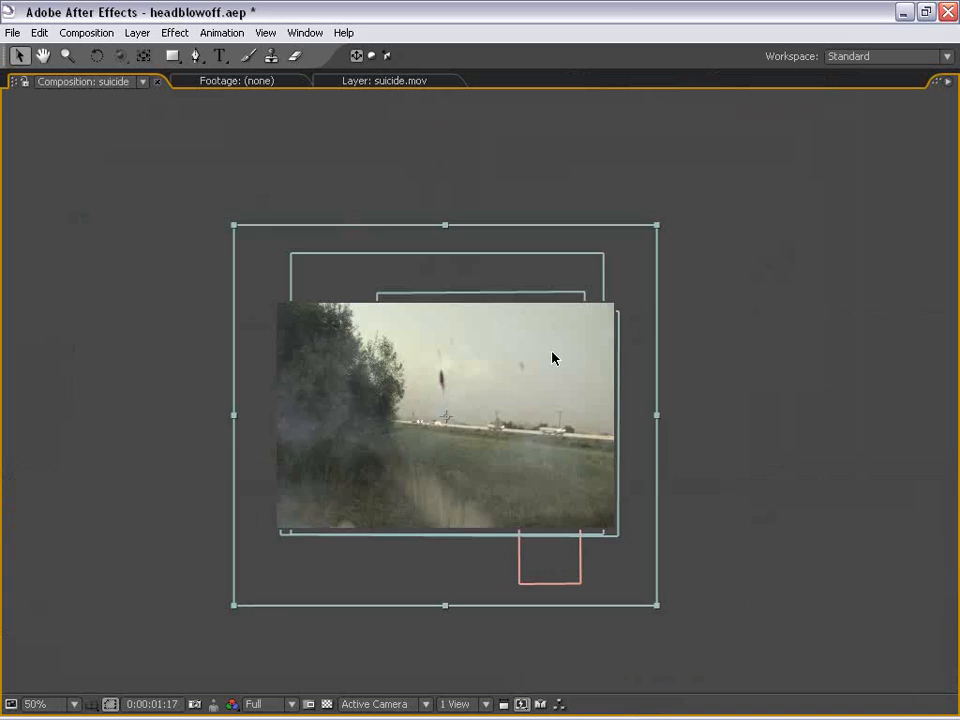
# Preview the composition with the full-frame fog at 100% magnification in a maximized view, and restore the normal panel layout.
pyautogui.scroll(1, 544, 375)
pyautogui.press('KP_0')
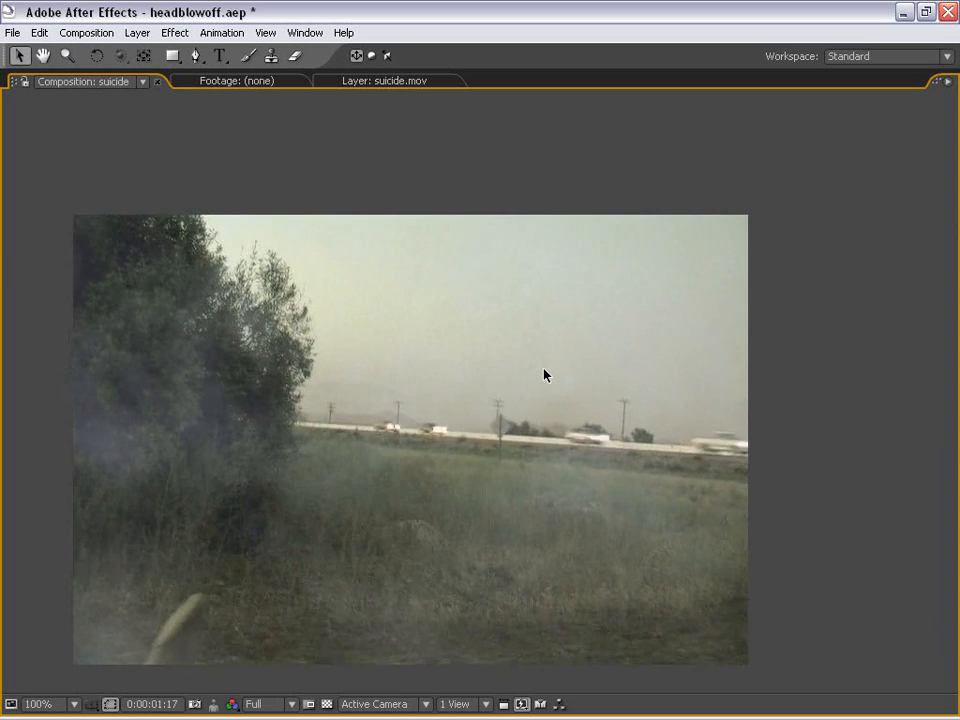
pyautogui.press('space')
pyautogui.press('space')
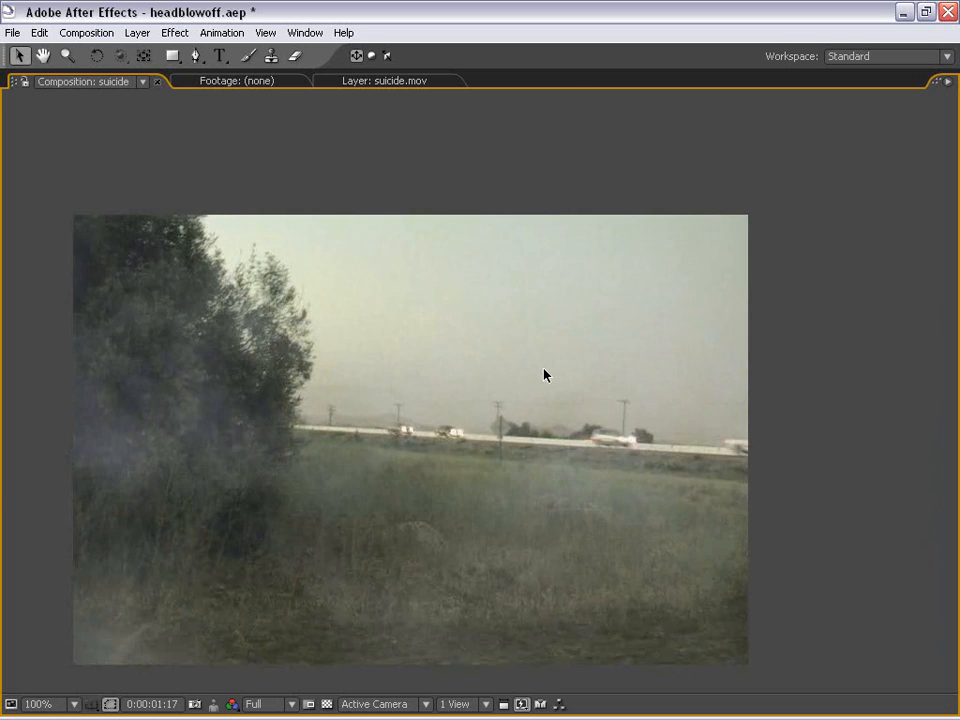
pyautogui.press('space')
pyautogui.press('`')
pyautogui.moveTo(652, 440); pyautogui.dragTo(647, 420)
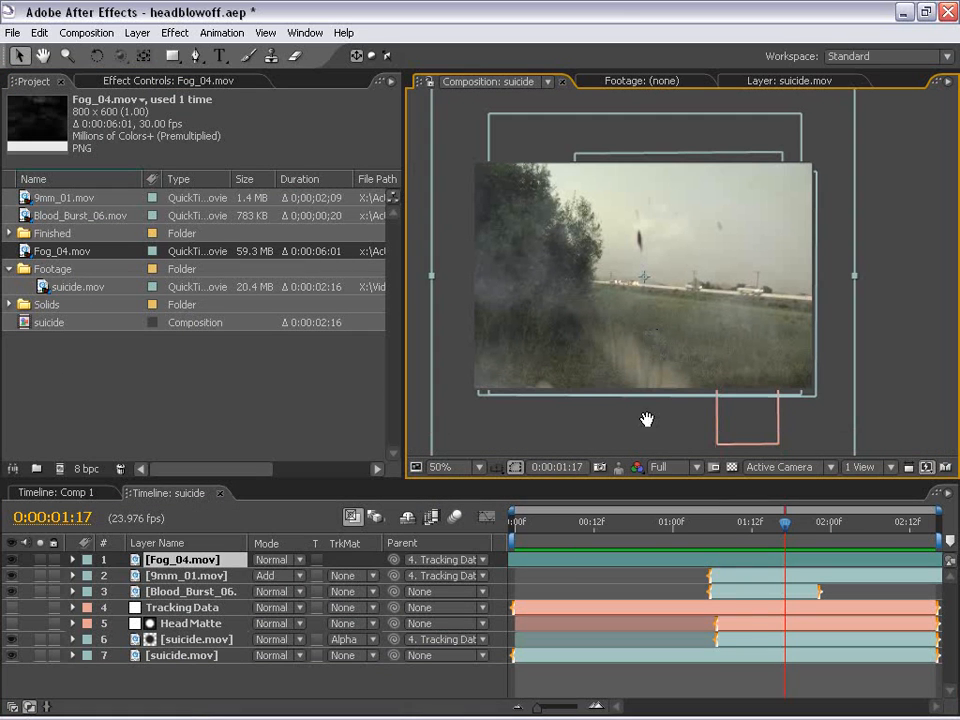
# Draw a wide rectangular mask around the lower part of the Fog_04.mov layer and feather it 179 pixels.
pyautogui.click(566, 573)
pyautogui.click(588, 560)
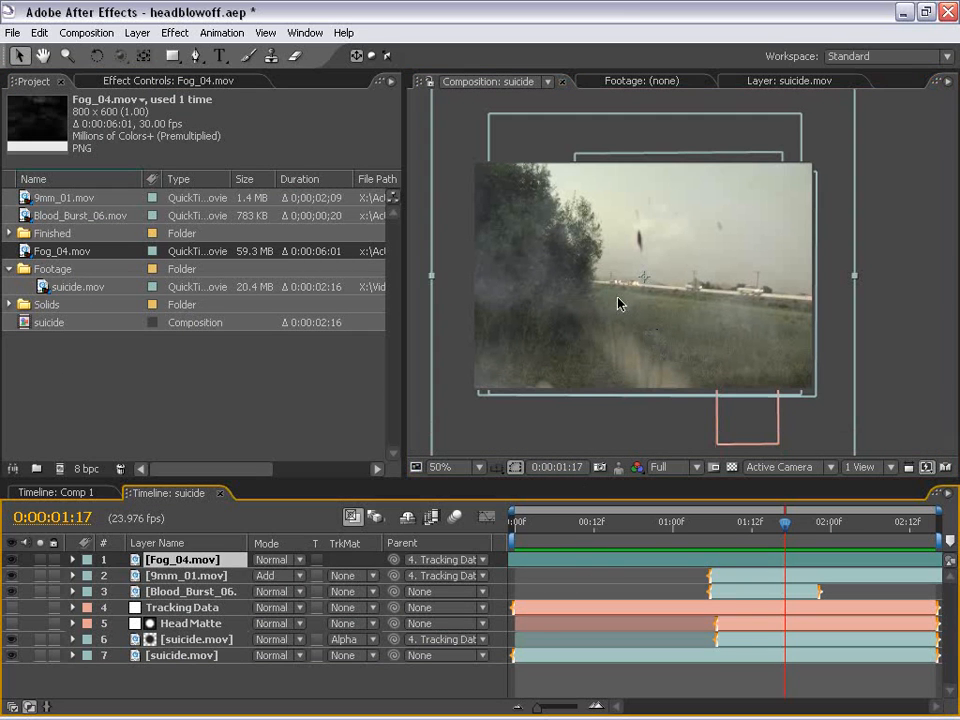
pyautogui.click(172, 57)
pyautogui.press(',')
pyautogui.moveTo(434, 284); pyautogui.dragTo(911, 437)
pyautogui.moveTo(272, 590); pyautogui.dragTo(472, 591)
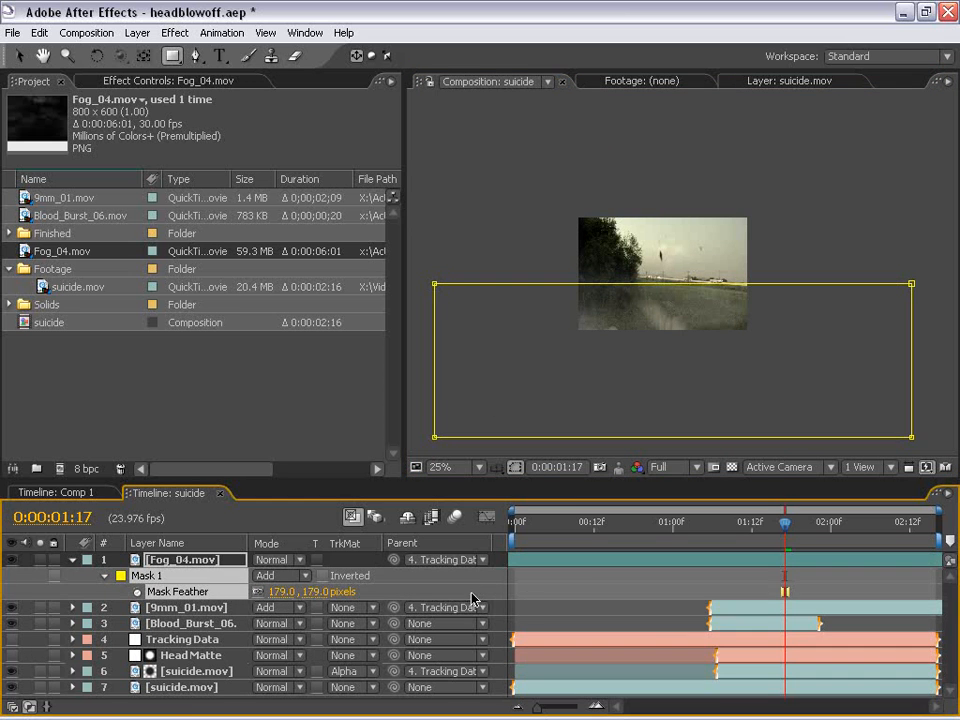
# Preview the masked fog in a maximized view, examine the frame at 0:00:00:15 at 100%, and restore the normal panel layout.
pyautogui.click(579, 576)
pyautogui.press('`')
pyautogui.press('.')
pyautogui.press('space')
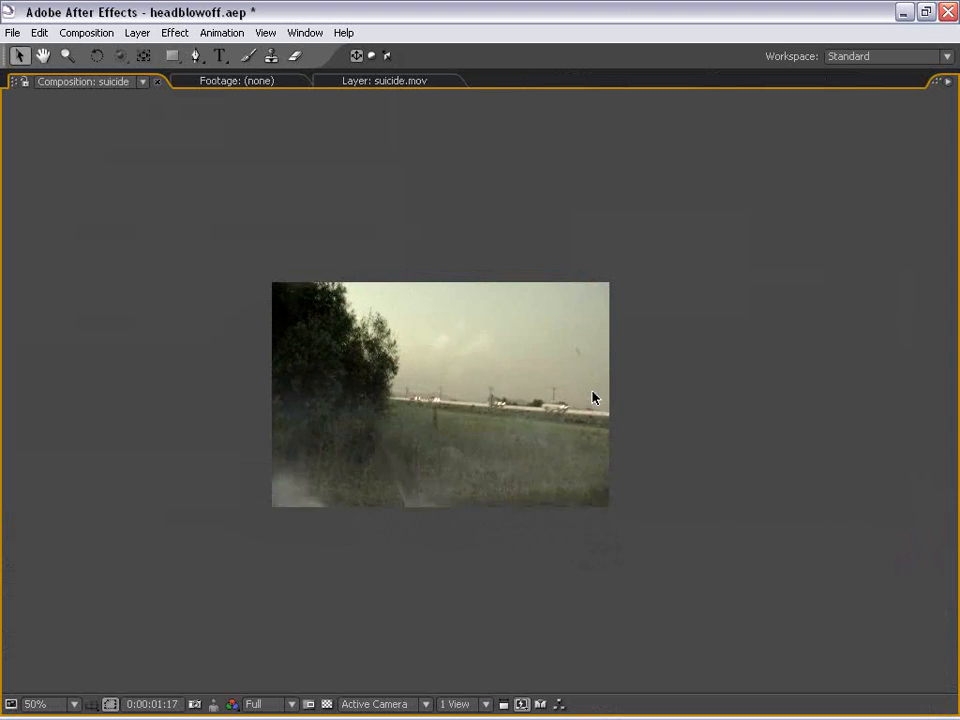
pyautogui.press('space')
pyautogui.press('space')
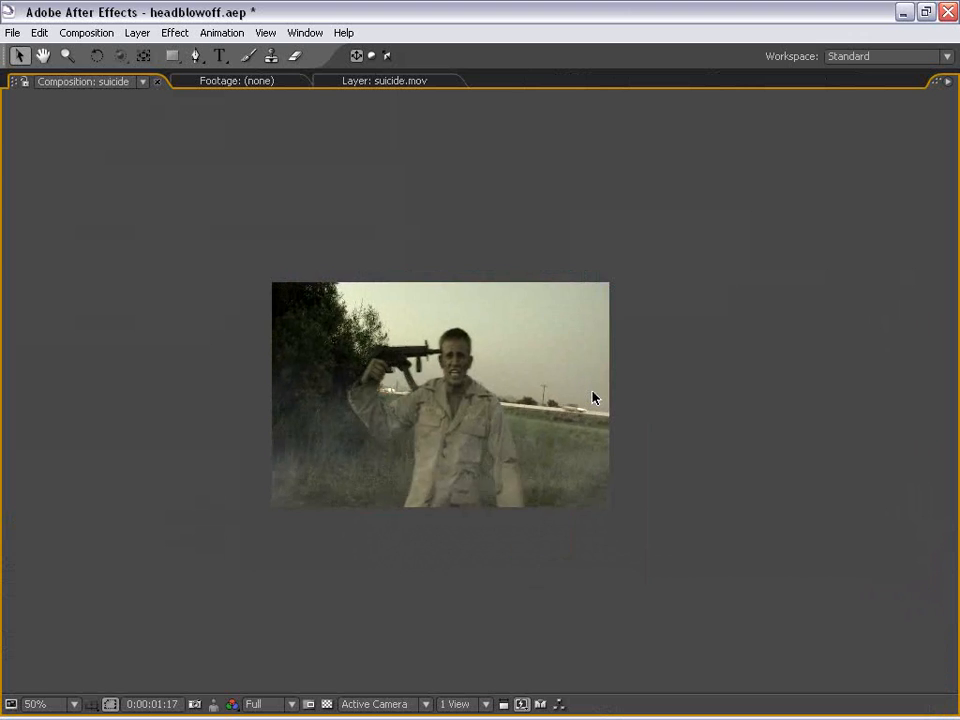
pyautogui.press('space')
pyautogui.scroll(1, 566, 381)
pyautogui.press('space')
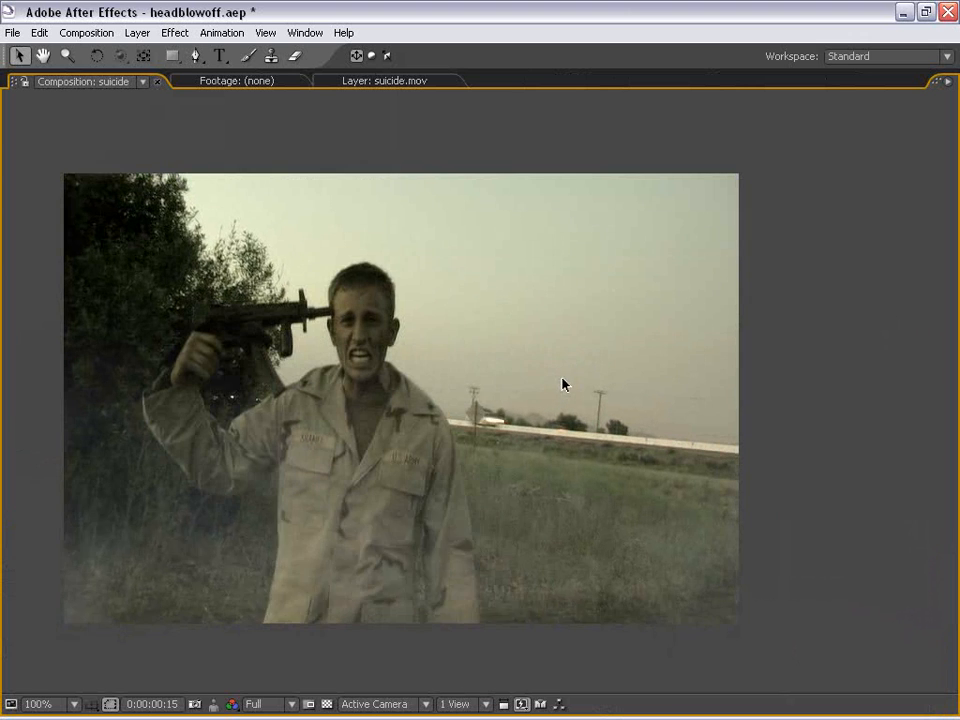
pyautogui.press('space')
pyautogui.moveTo(562, 379); pyautogui.dragTo(613, 374)
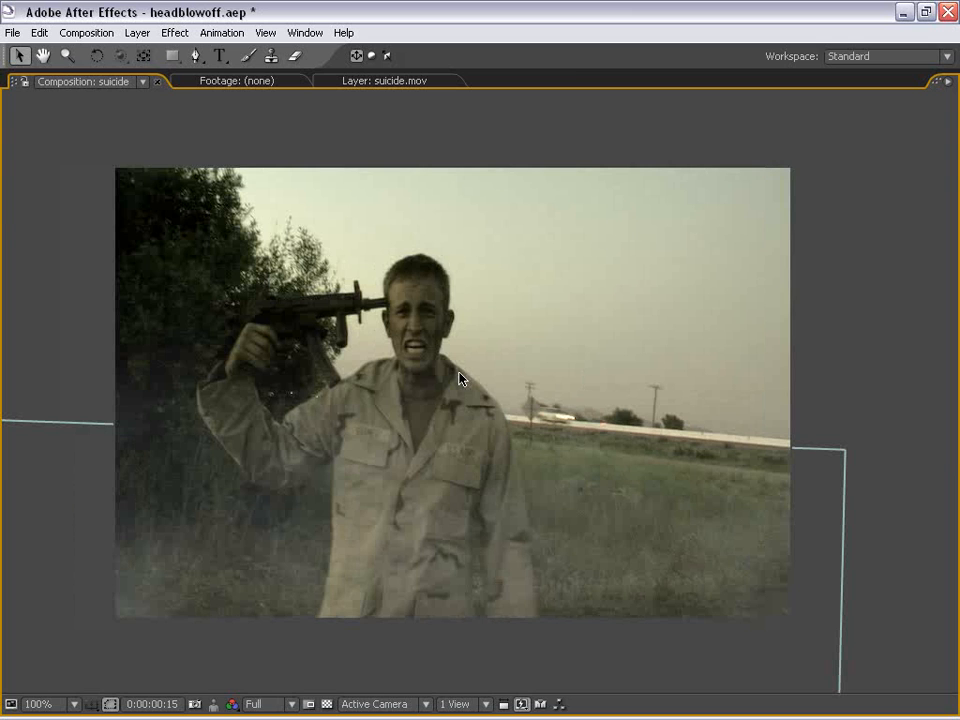
pyautogui.press('`')
pyautogui.scroll(-2, 574, 398)
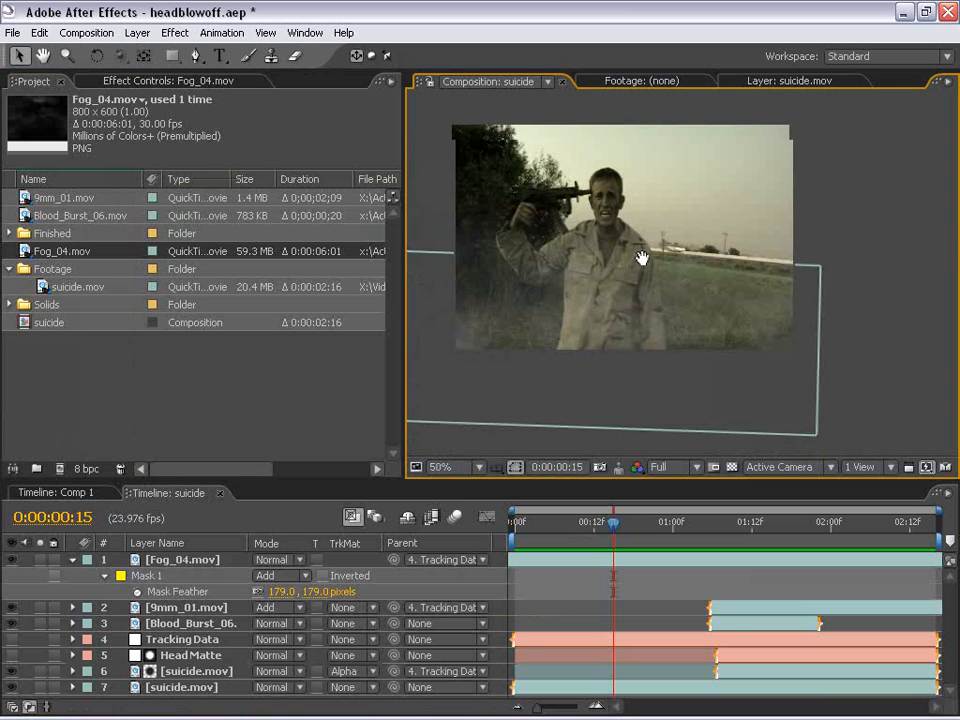